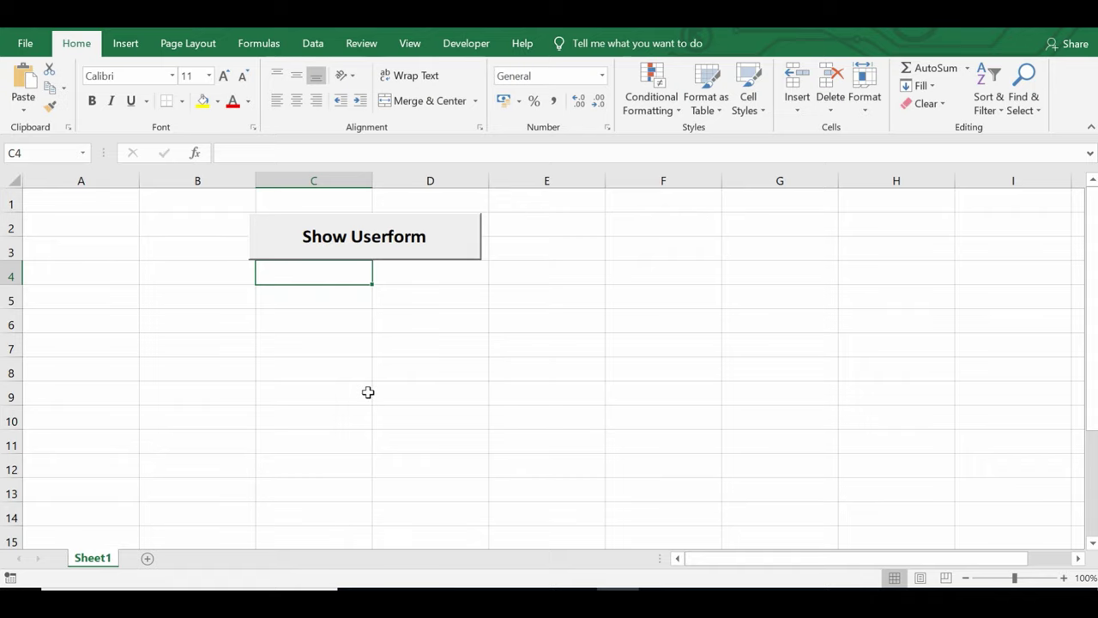
- Try the existing data entry form by entering 32232 as Emp_ID, then close it
left_click(387, 245)
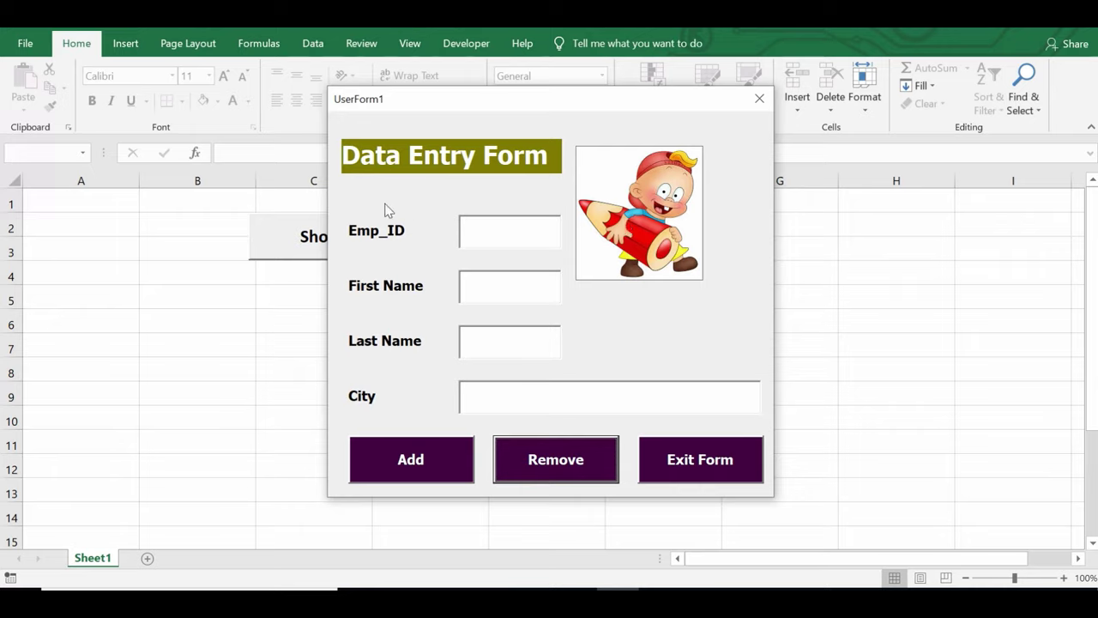
left_click(506, 233)
type("322")
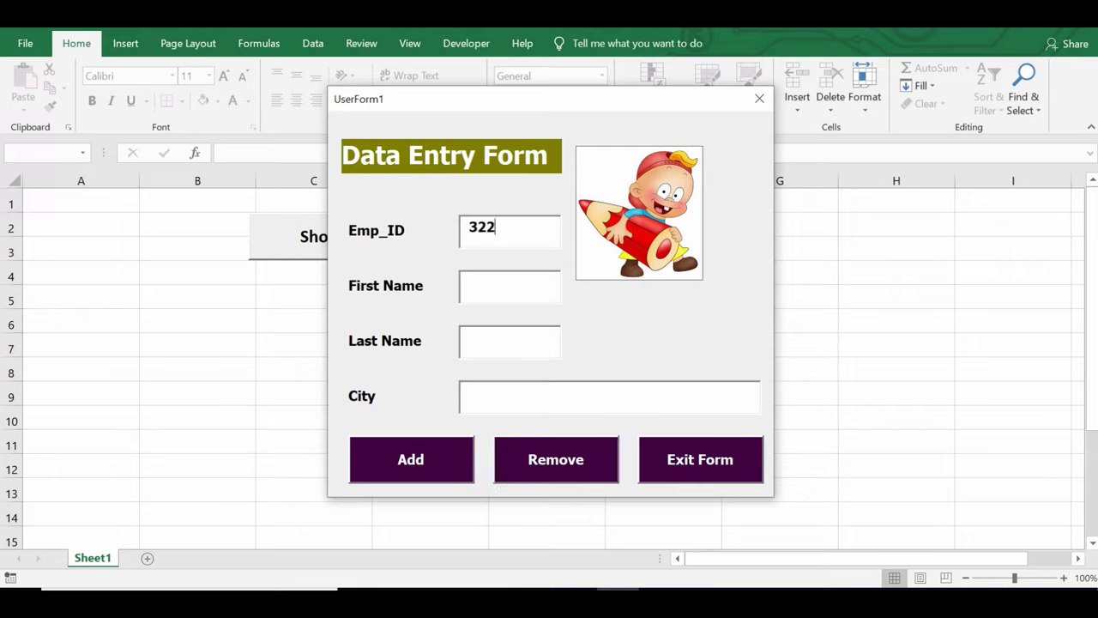
type("32")
left_click(702, 467)
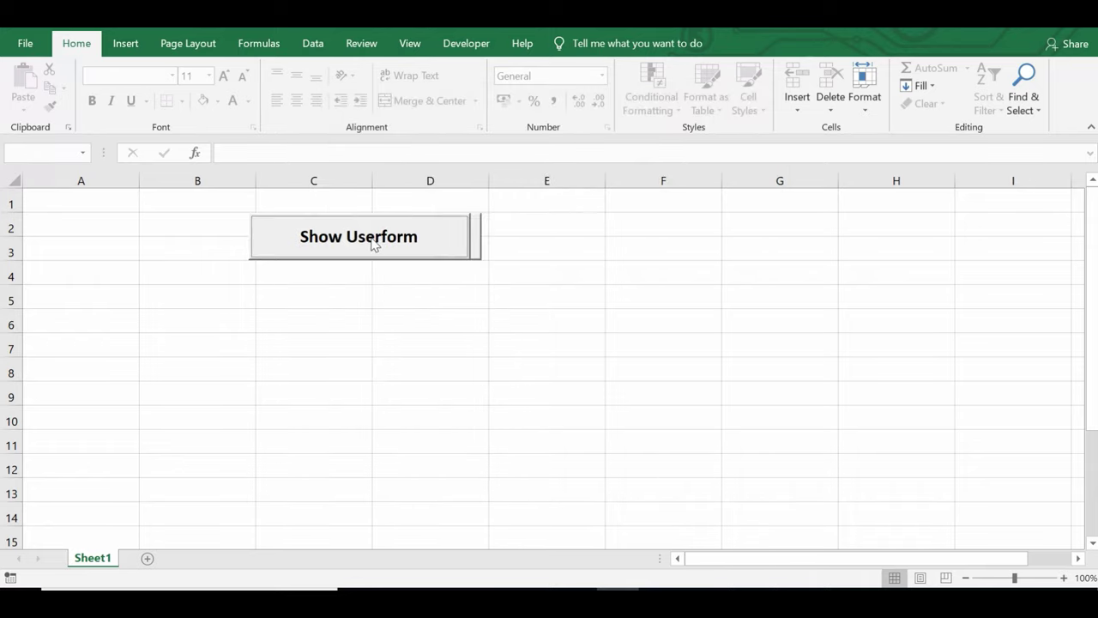
left_click(372, 244)
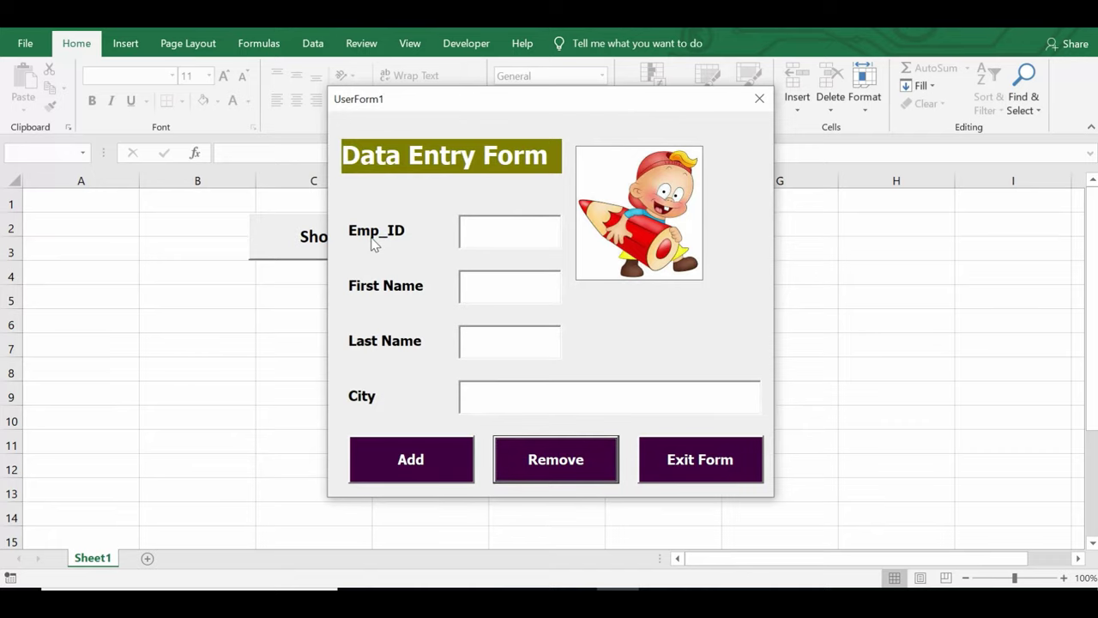
left_click_drag(551, 105, 532, 94)
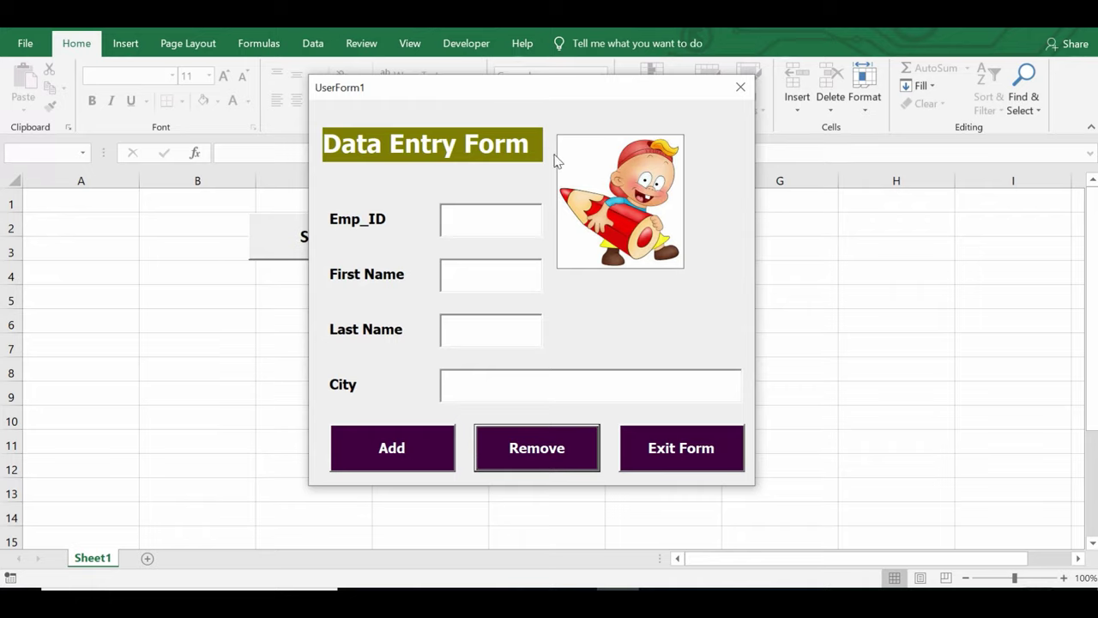
left_click(675, 450)
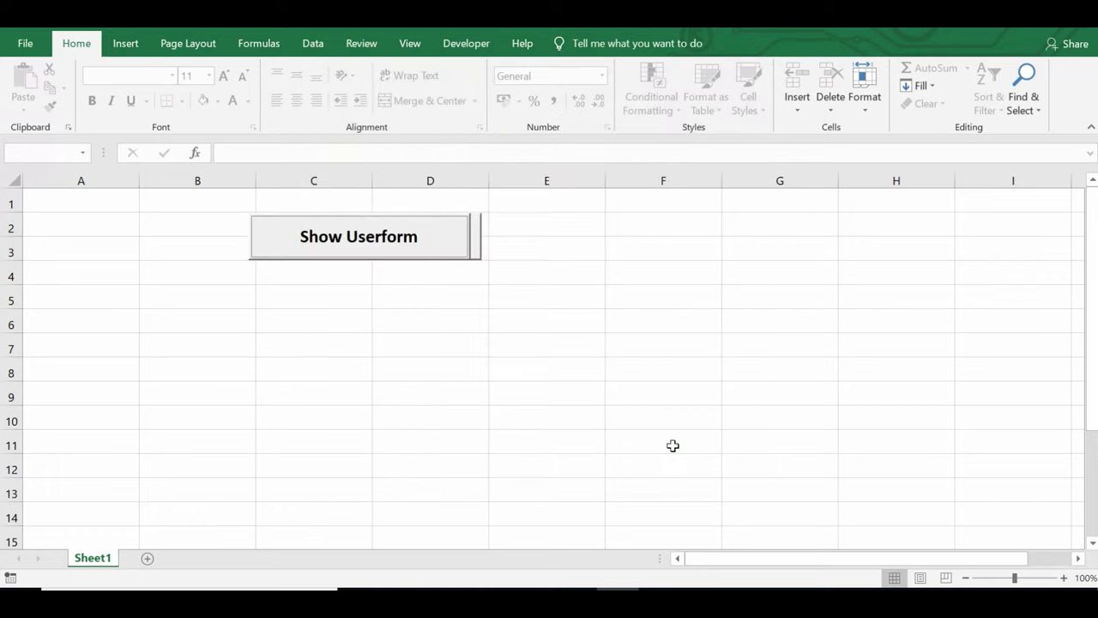
left_click(382, 417)
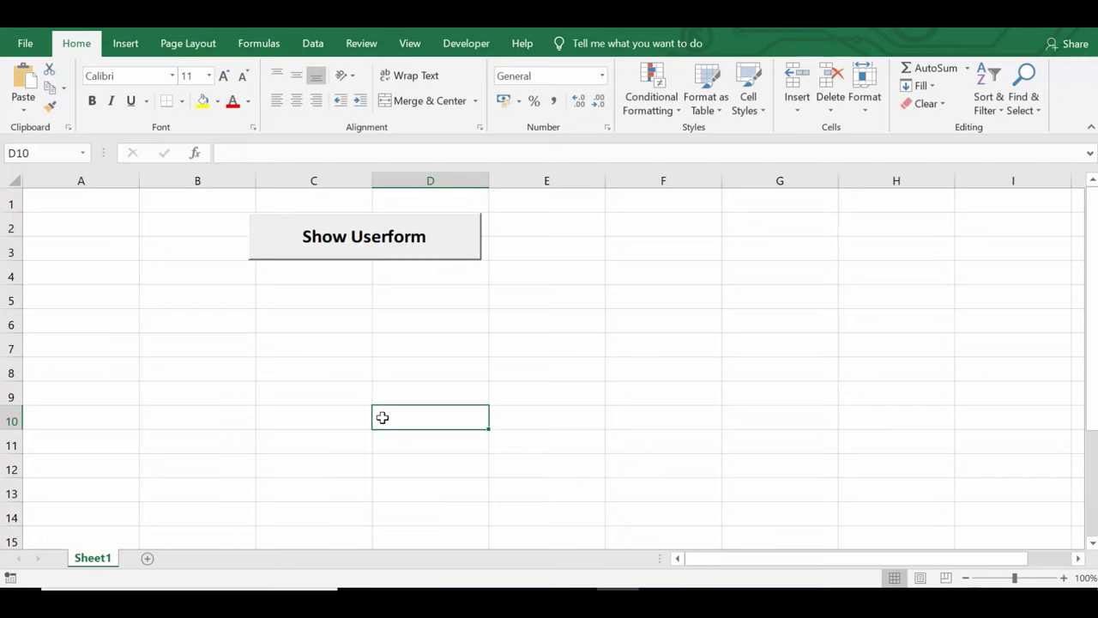
- In a new blank workbook, draw an ActiveX command button near cell F7
key("ctrl+n")
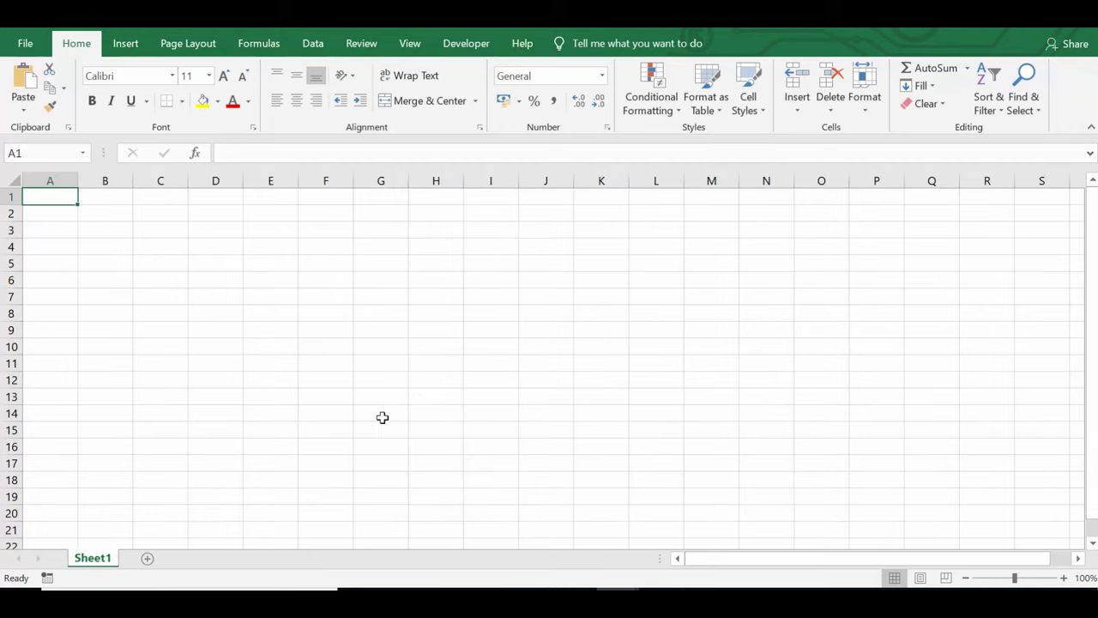
left_click(300, 292)
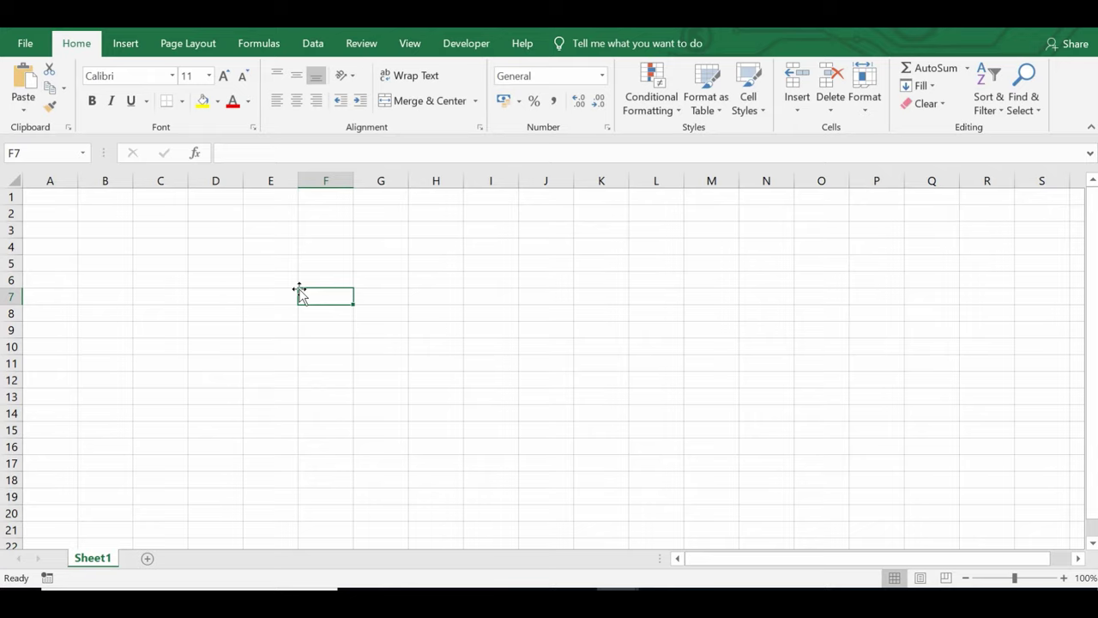
left_click(465, 48)
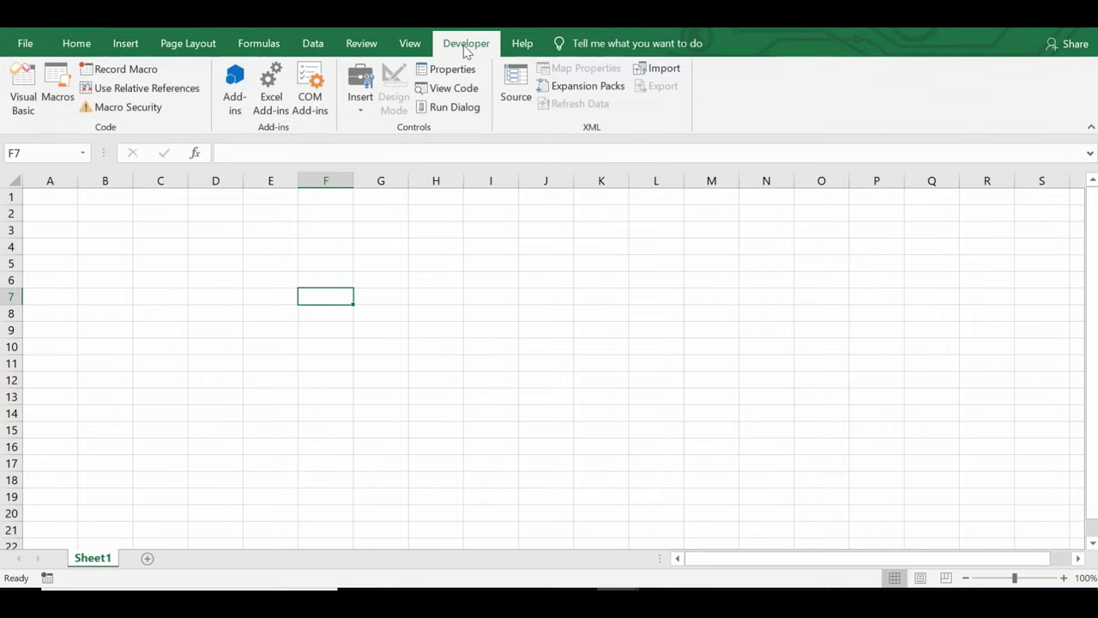
left_click(361, 112)
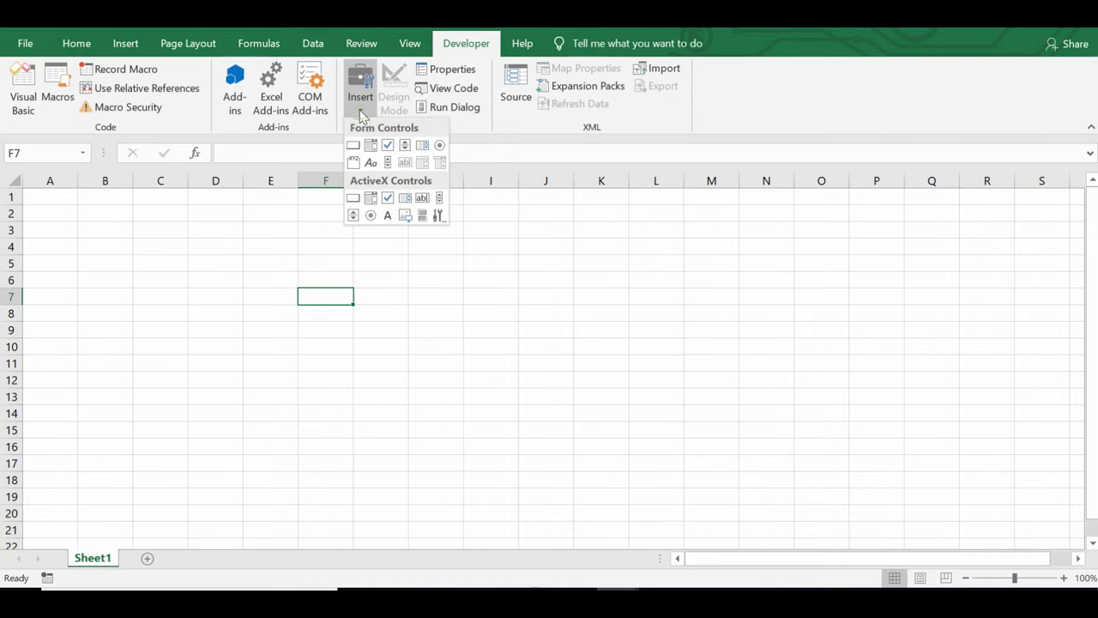
left_click(354, 201)
left_click_drag(299, 205, 511, 254)
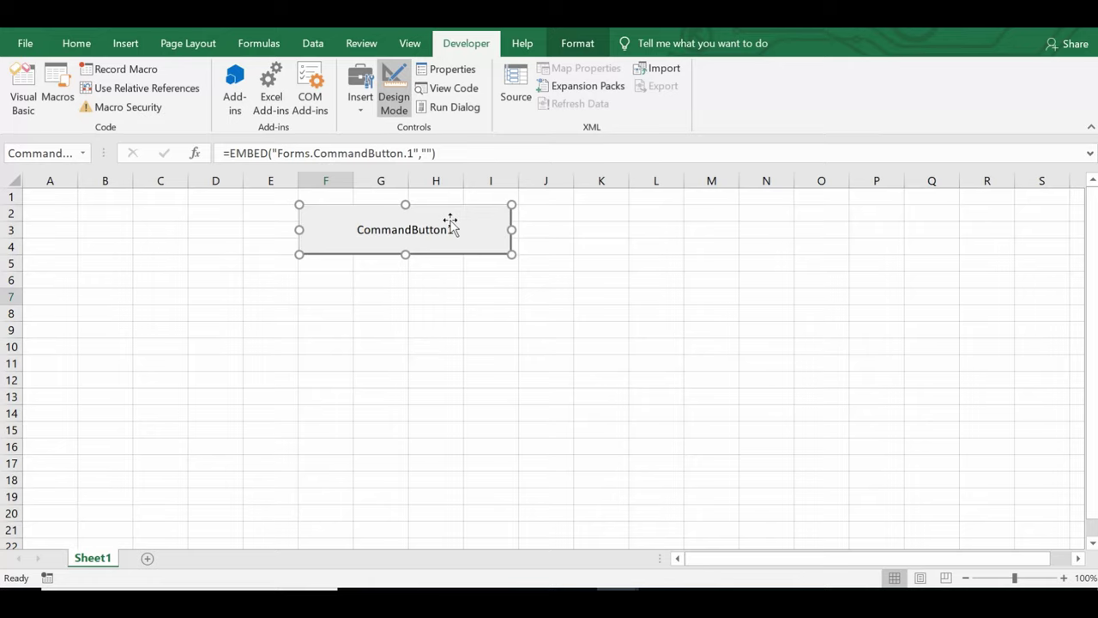
- Change the button's caption from CommandButton1 to Show Userform
right_click(415, 229)
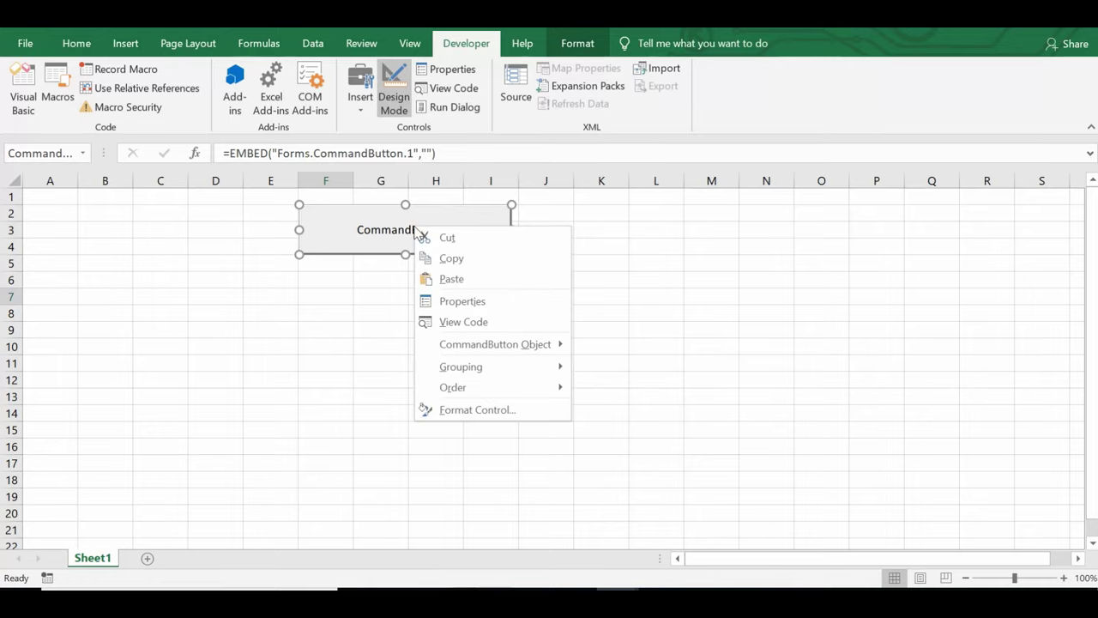
left_click(473, 302)
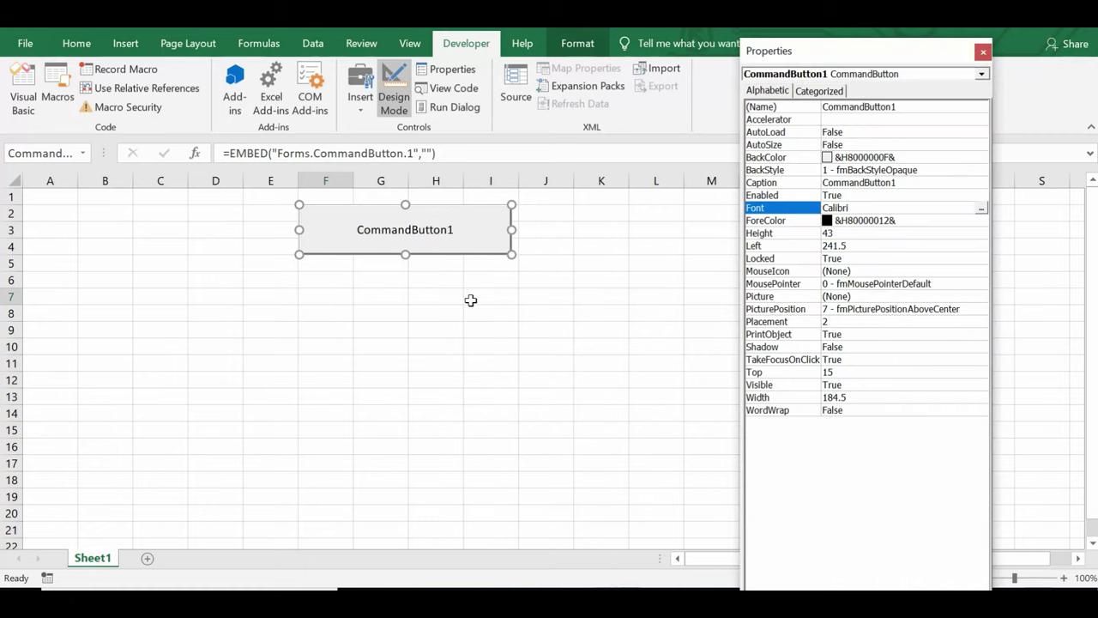
left_click(849, 185)
double_click(914, 185)
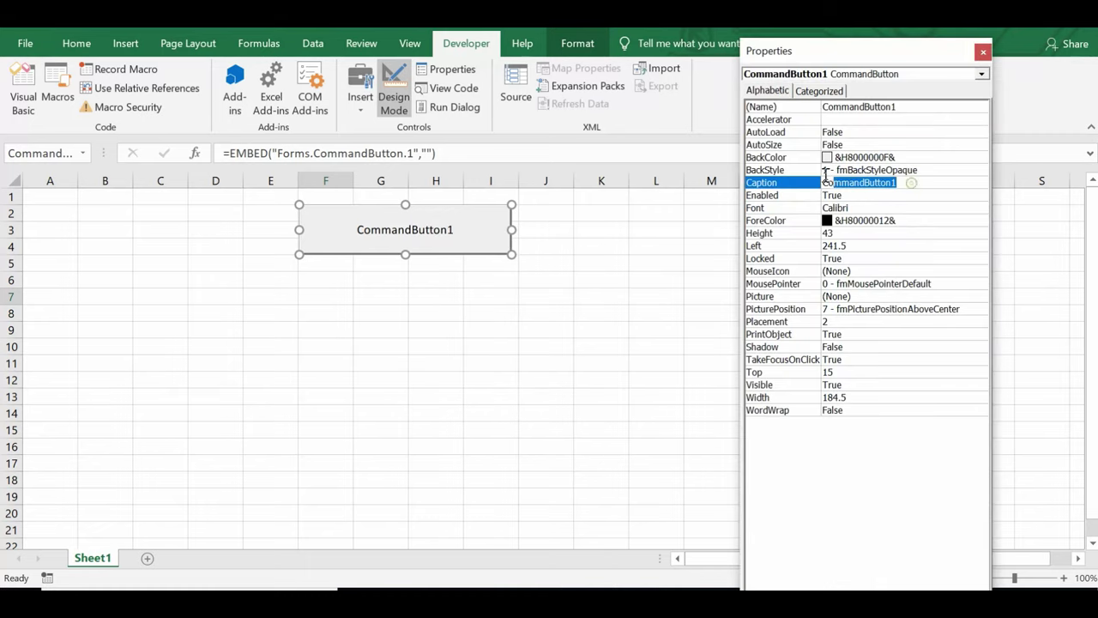
key("BackSpace")
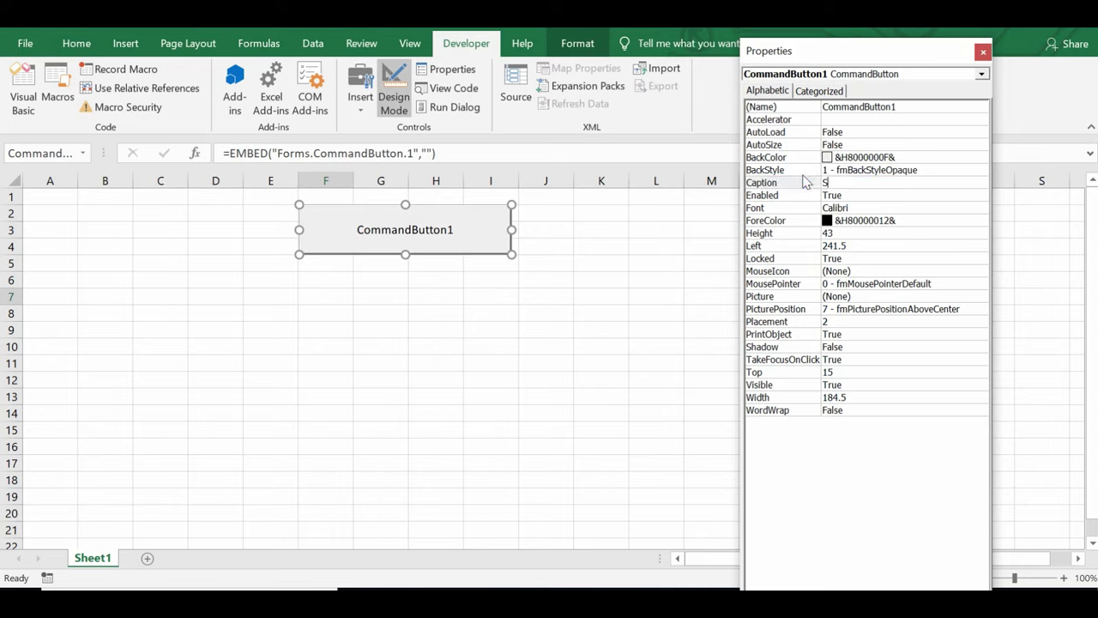
type("Show ")
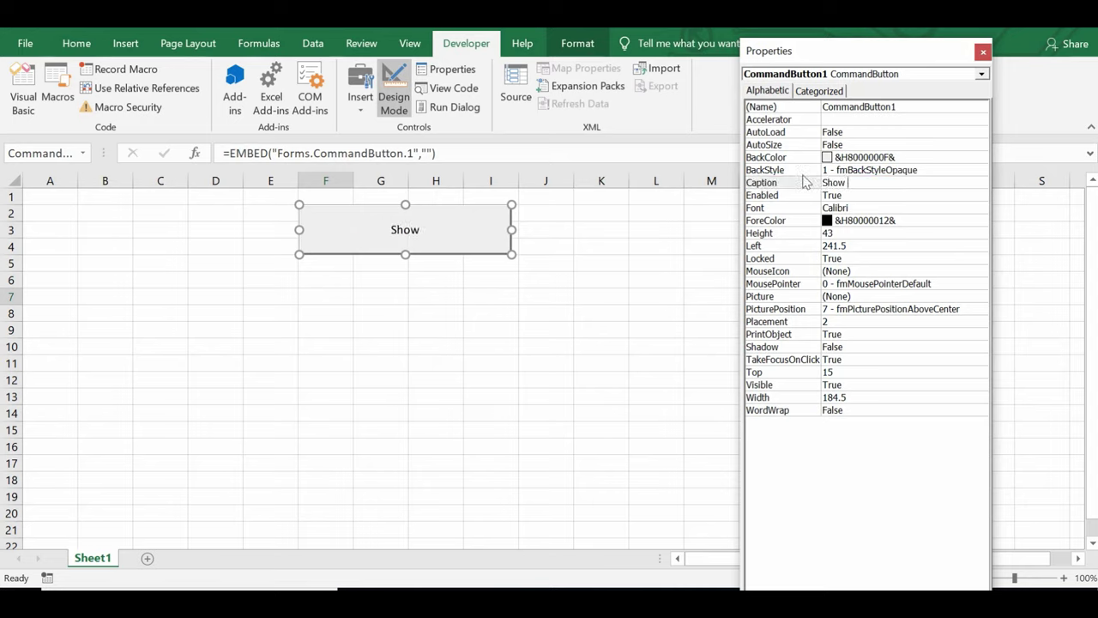
type("Userform")
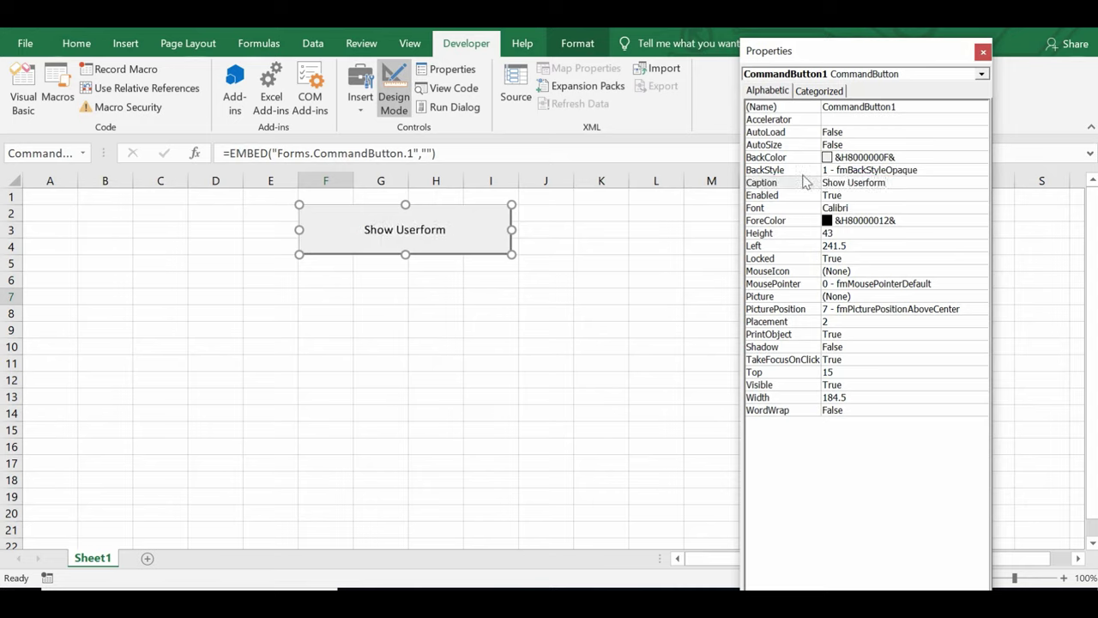
- Make the caption font bold at size 12 and close the Properties window
left_click(950, 209)
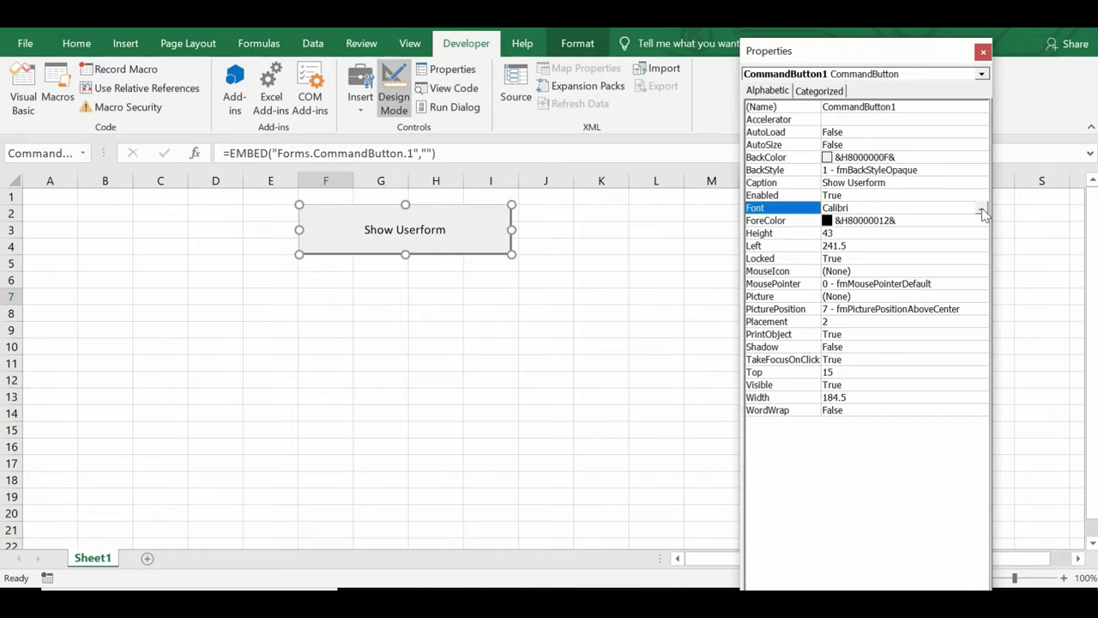
left_click(983, 210)
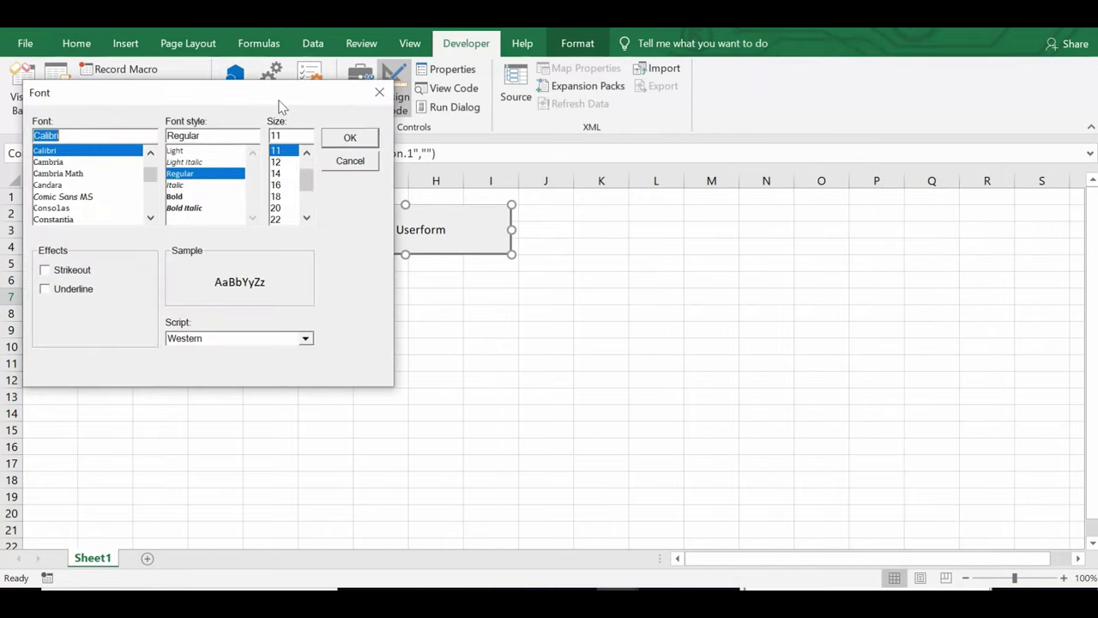
left_click_drag(278, 97, 766, 129)
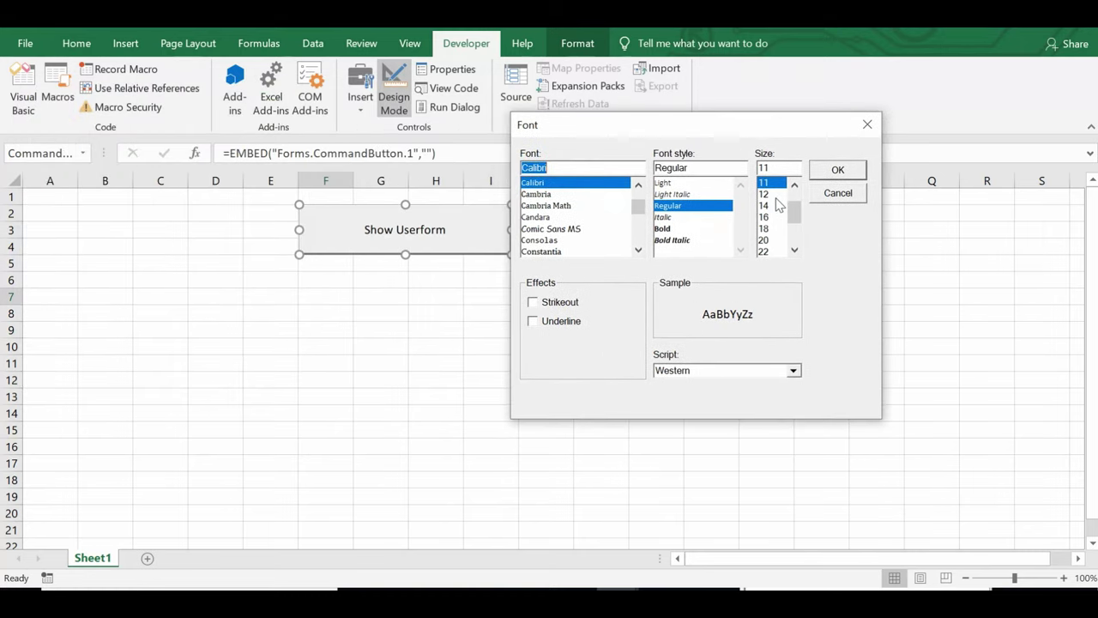
left_click(763, 196)
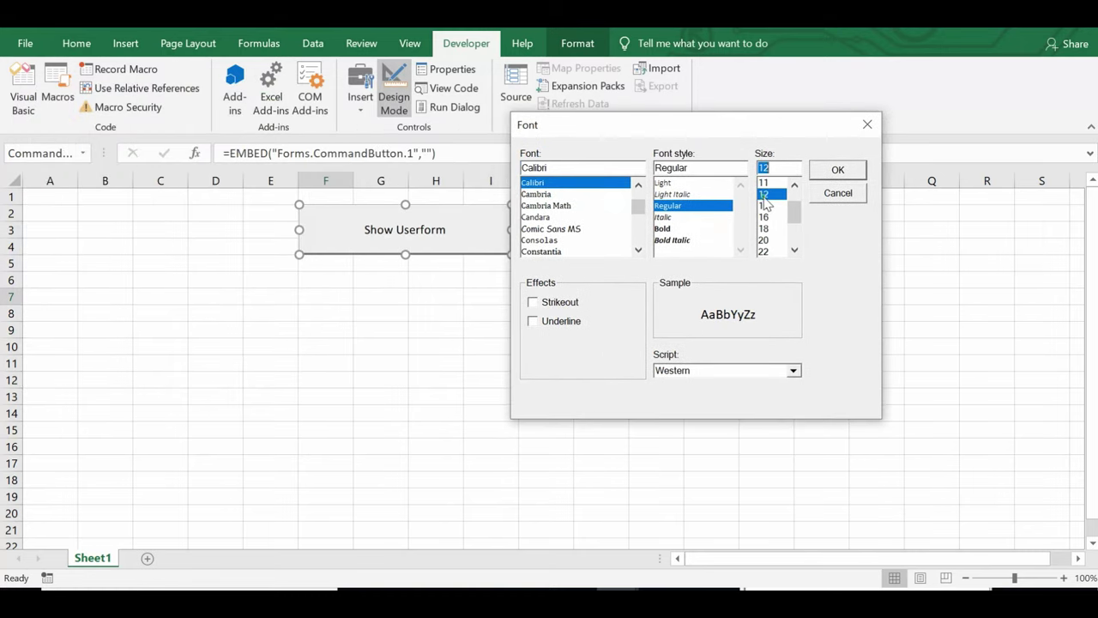
left_click(662, 228)
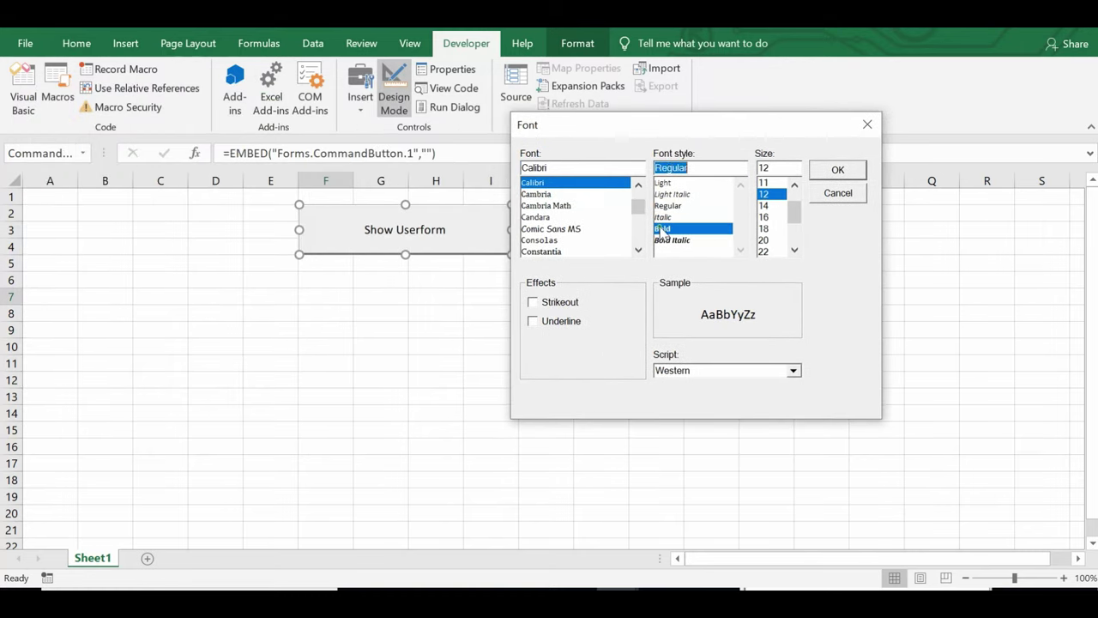
left_click(842, 176)
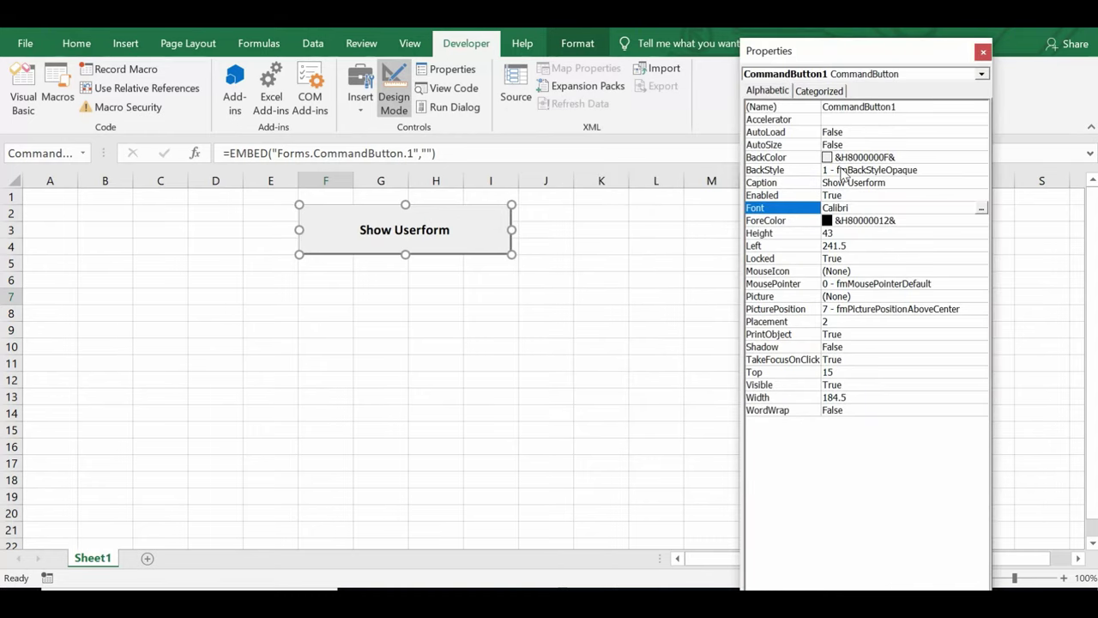
left_click(982, 53)
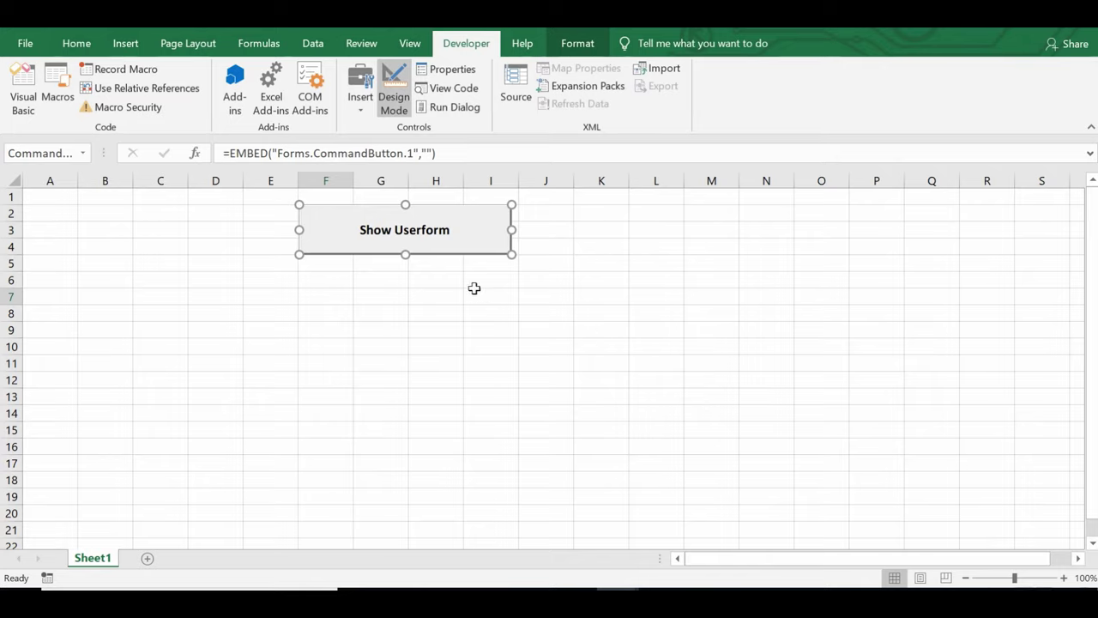
- Open the empty CommandButton1_Click procedure, then begin inserting a UserForm into Book2
double_click(407, 232)
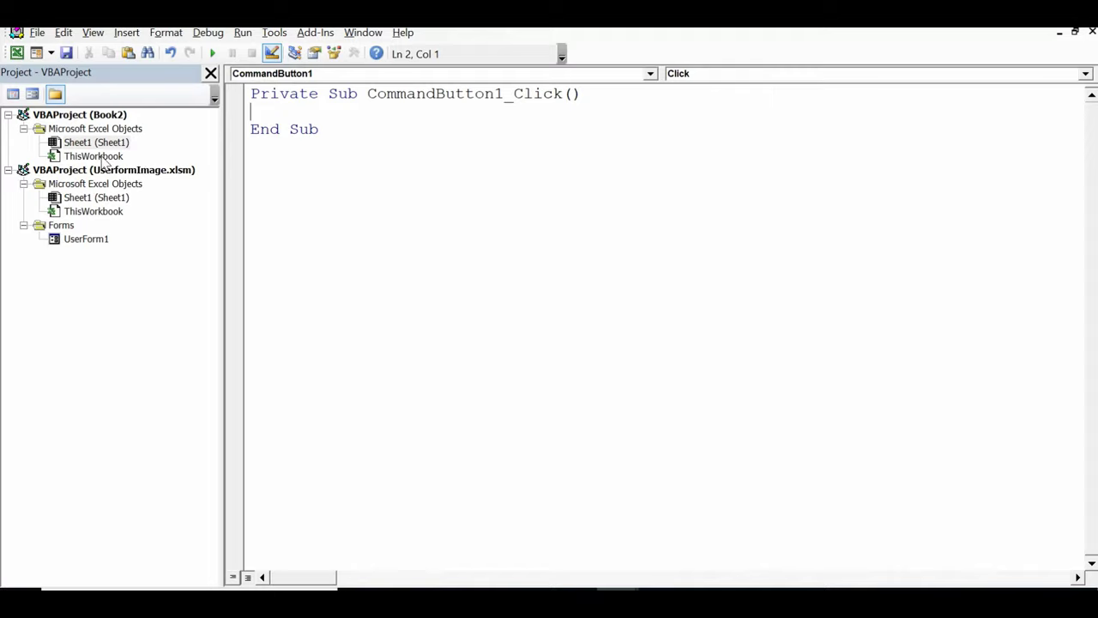
left_click(101, 158)
right_click(104, 164)
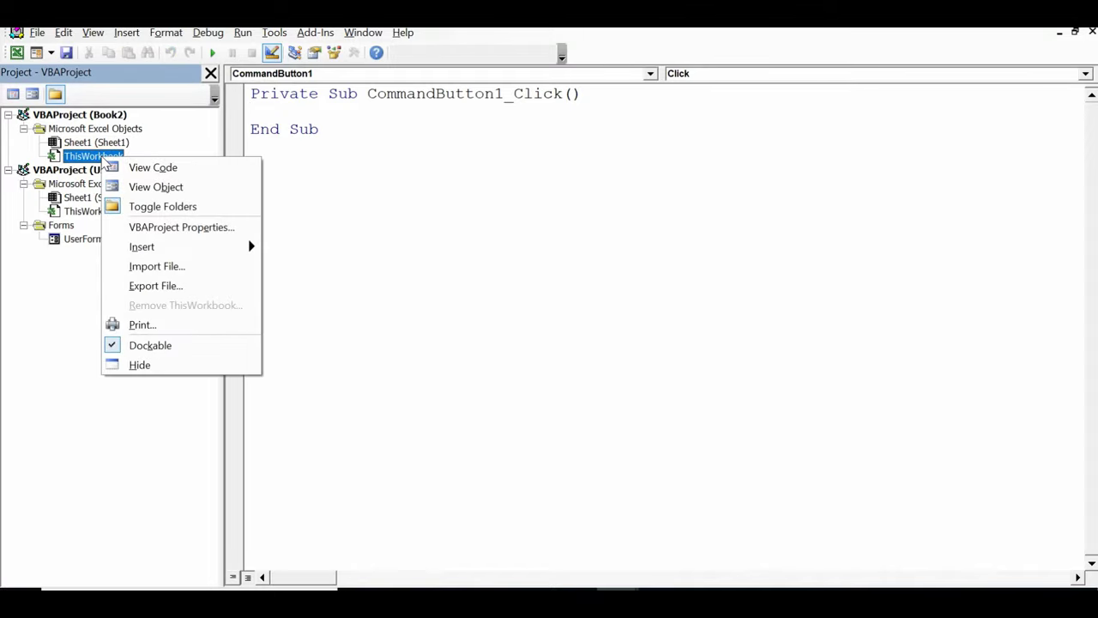
mouse_move(166, 251)
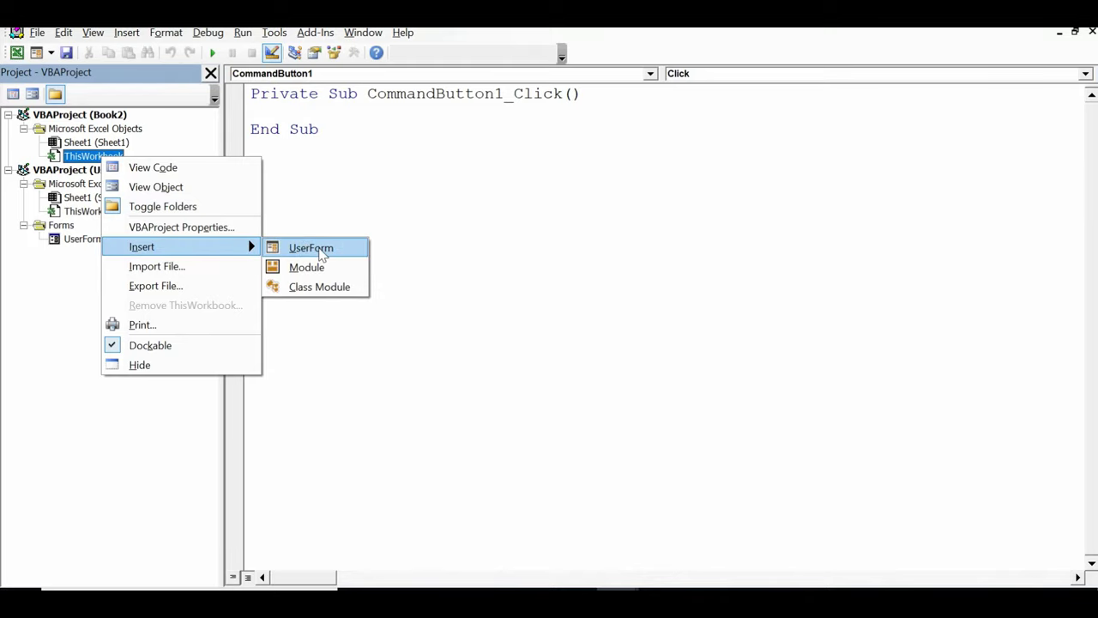
- Insert UserForm1, enlarge it, and draw Label1 with Label2 below it on the left
left_click(322, 250)
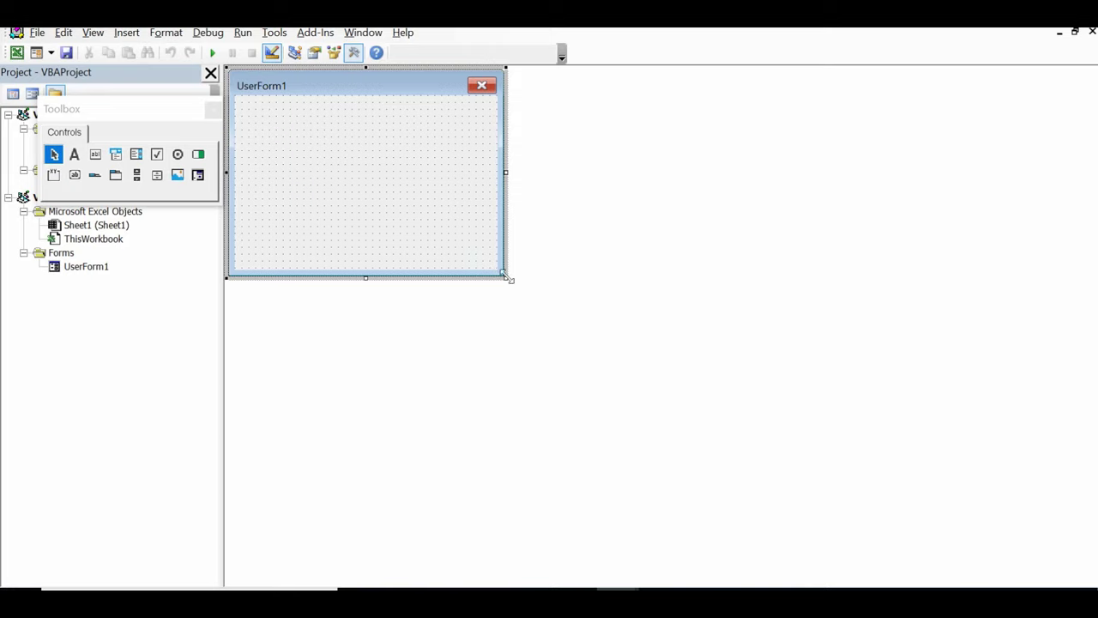
left_click_drag(505, 275, 611, 438)
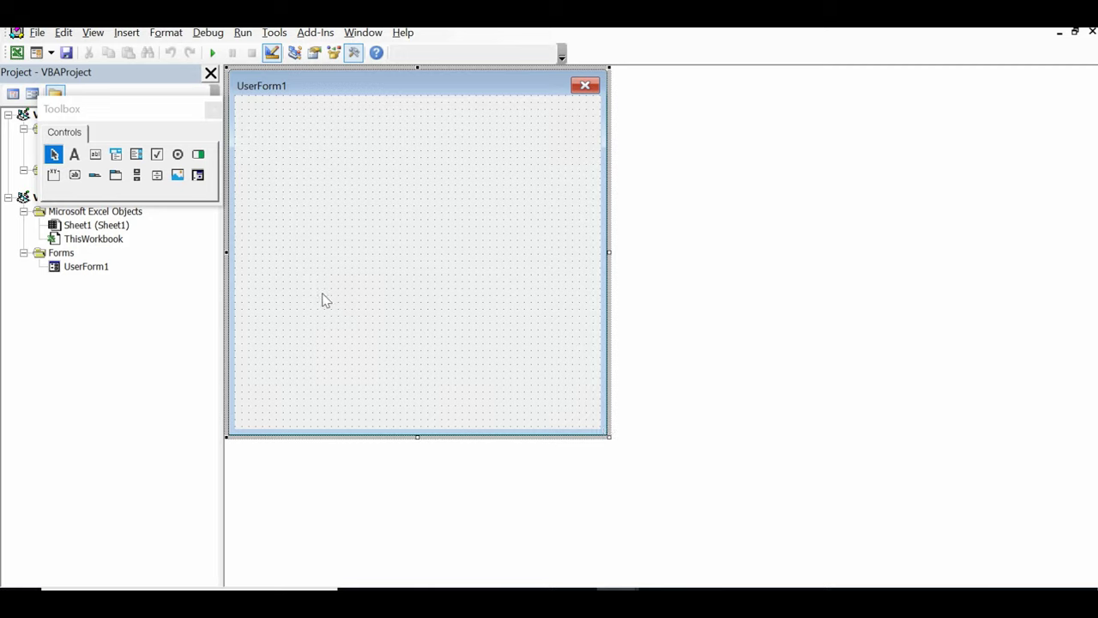
left_click(75, 154)
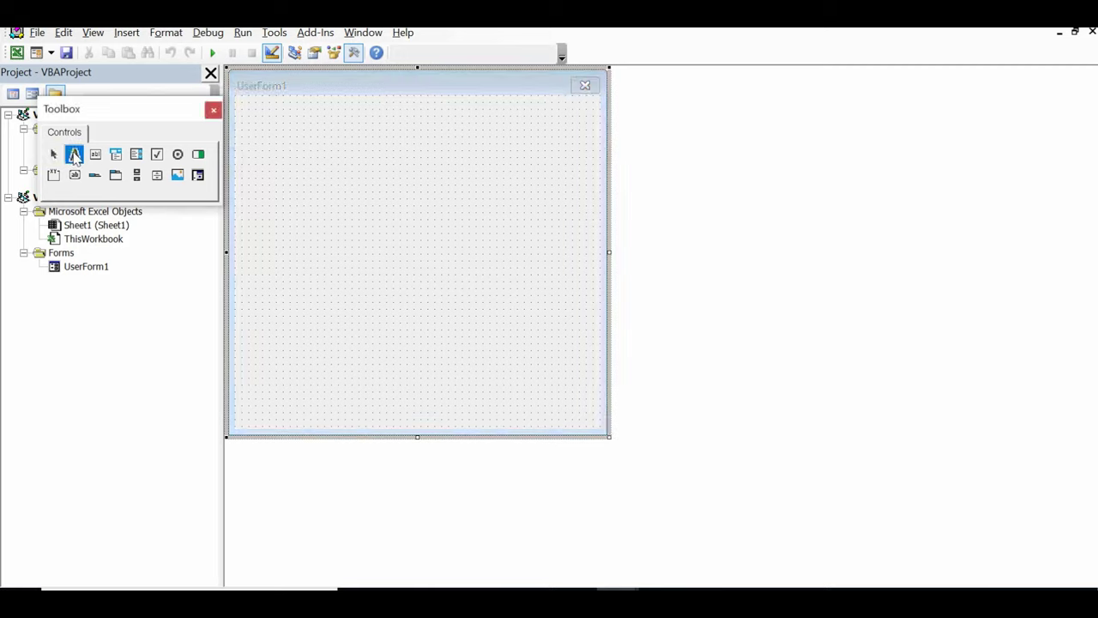
left_click_drag(241, 150, 382, 186)
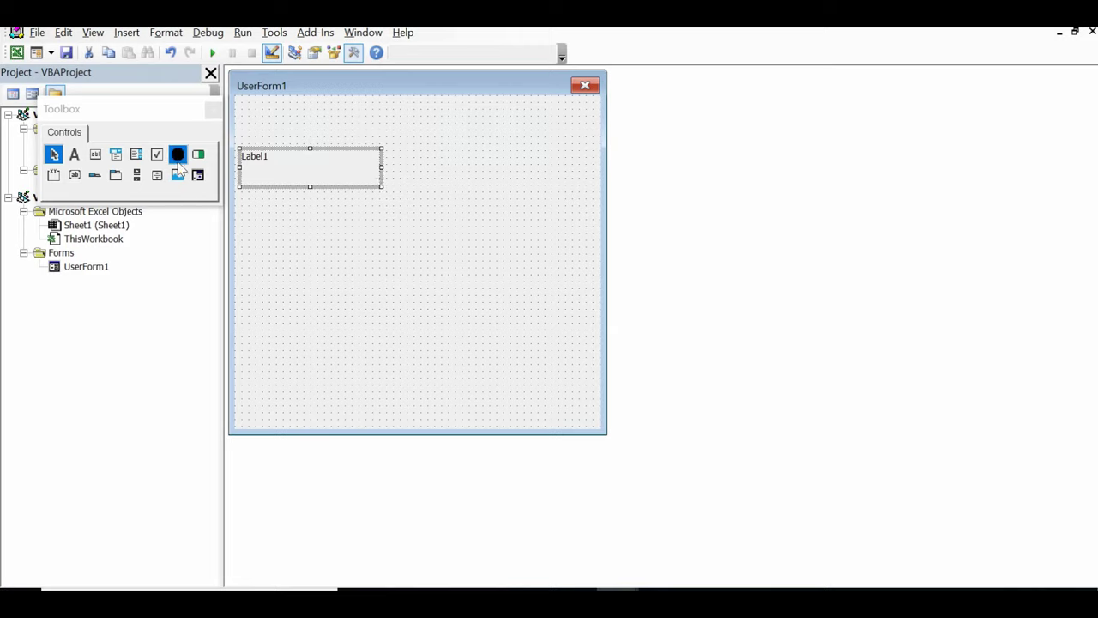
left_click(77, 157)
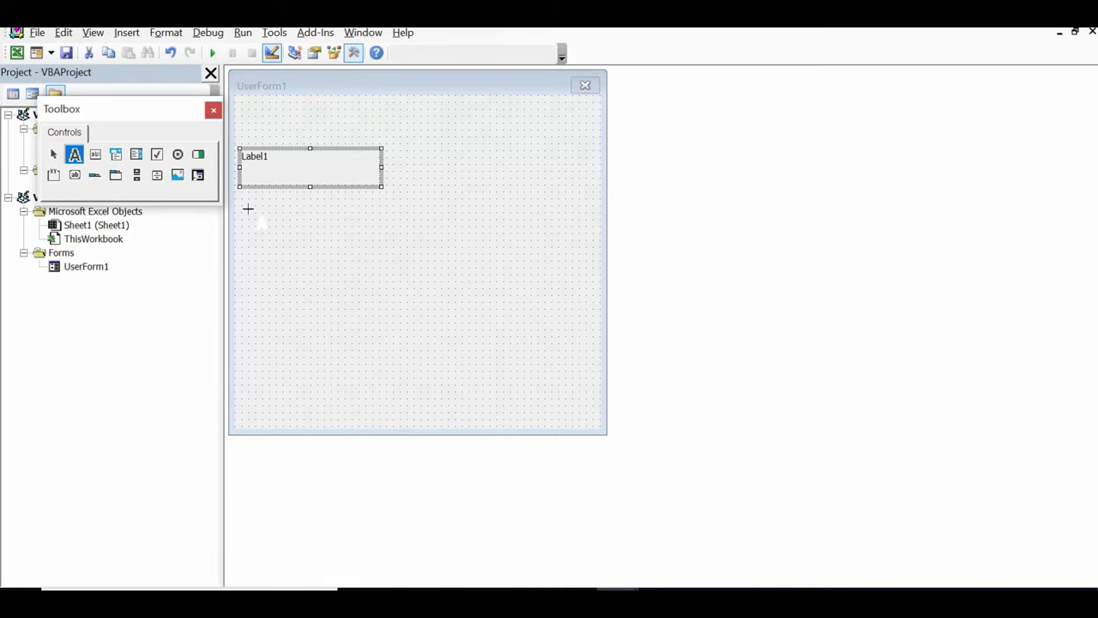
mouse_move(242, 205)
left_mouse_down()
mouse_move(386, 233)
mouse_move(381, 247)
left_mouse_up()
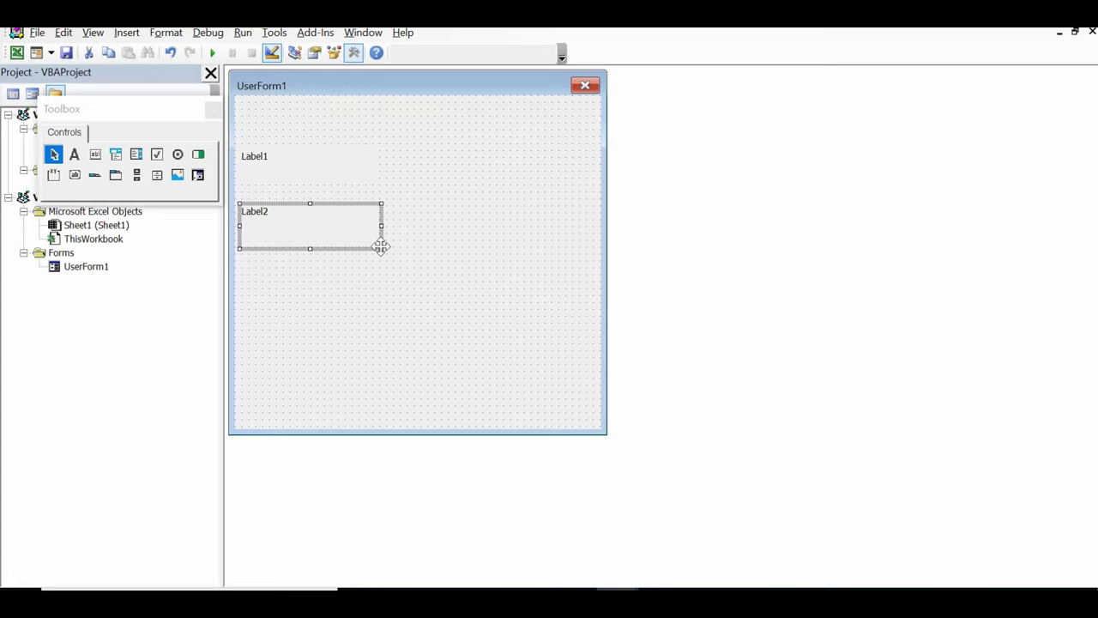
- Begin drawing an image box on the right side of the form
left_click(456, 208)
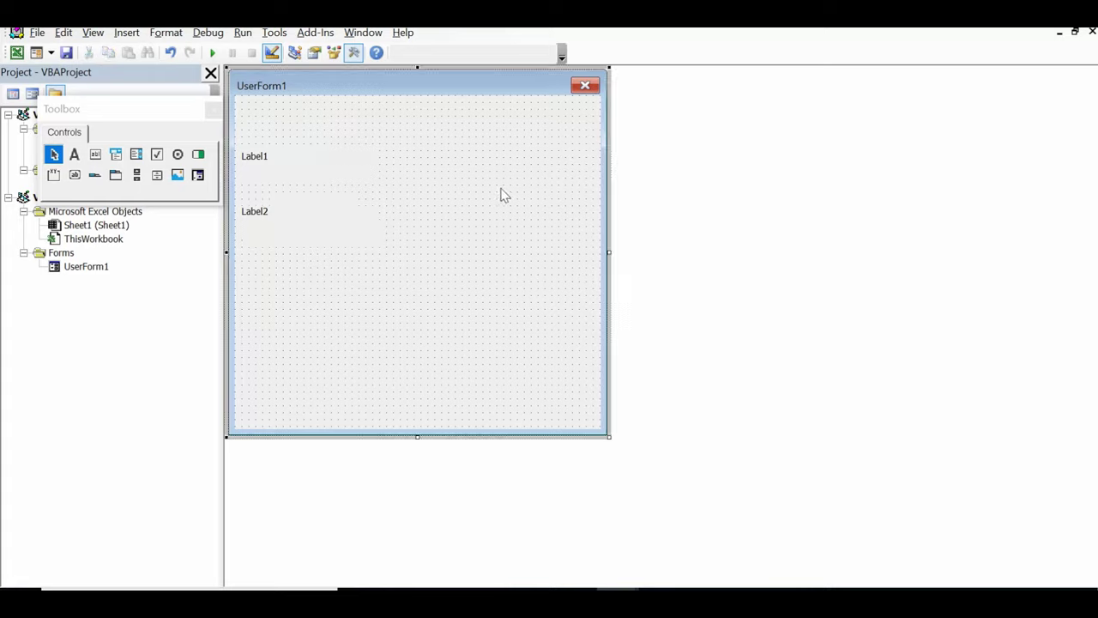
left_click(177, 176)
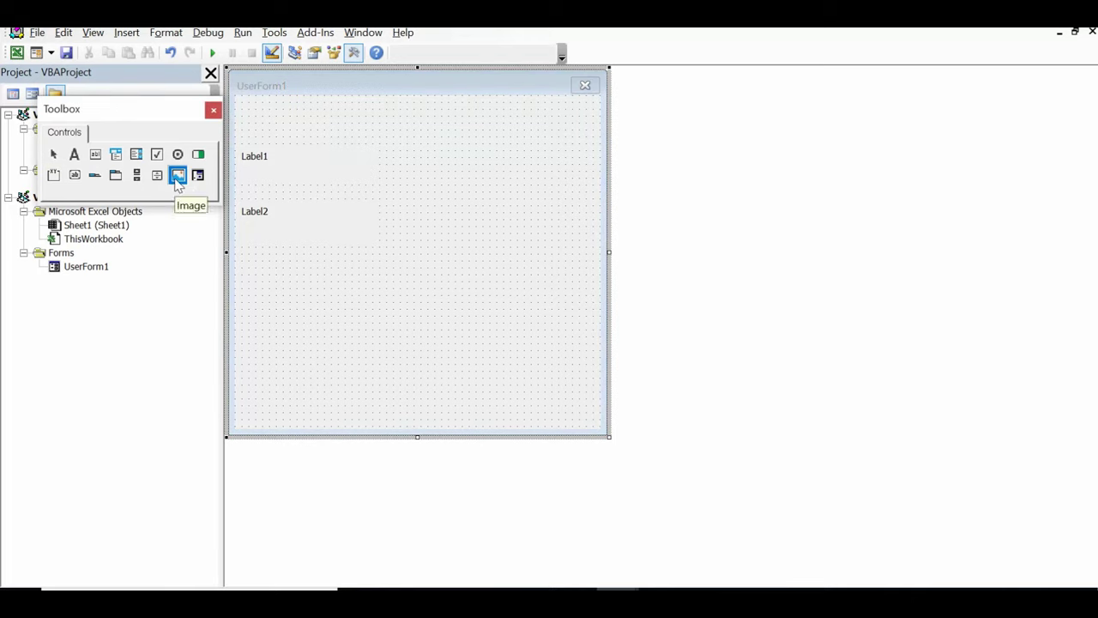
mouse_move(420, 130)
left_mouse_down()
mouse_move(482, 220)
mouse_move(578, 296)
left_mouse_up()
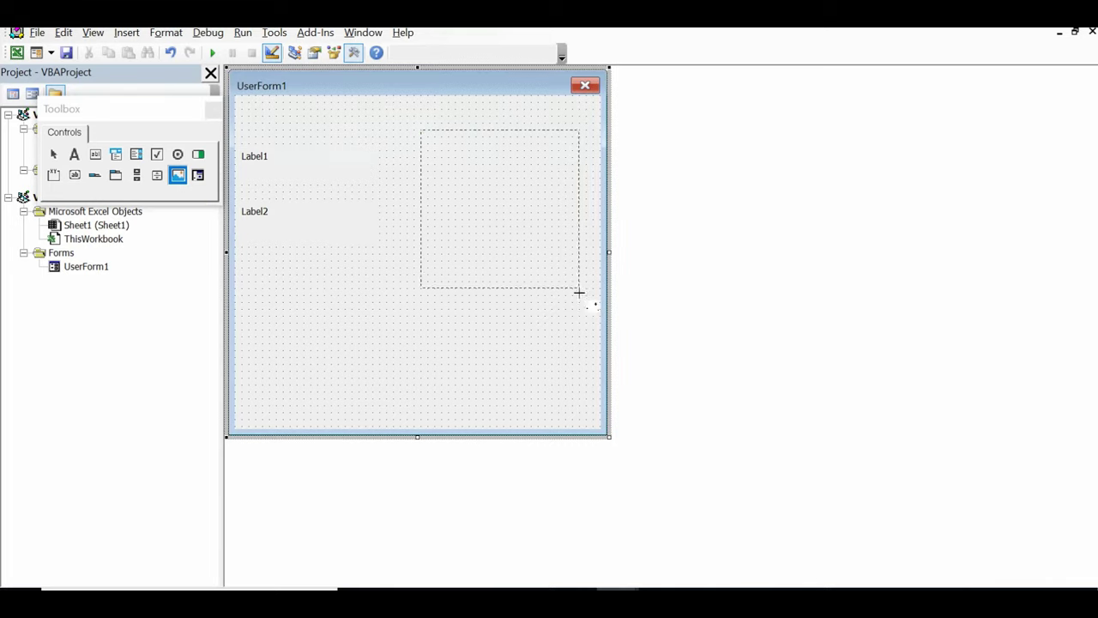
- Finish the Image1 box on the form's right and set its AutoSize property to True
left_click_drag(579, 296, 587, 303)
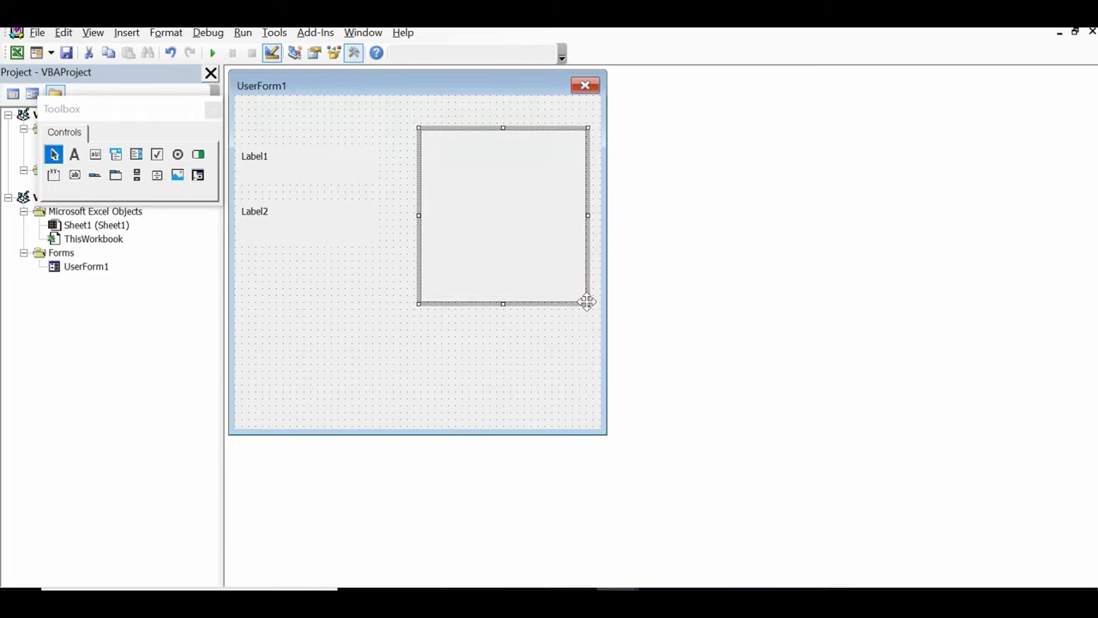
right_click(480, 220)
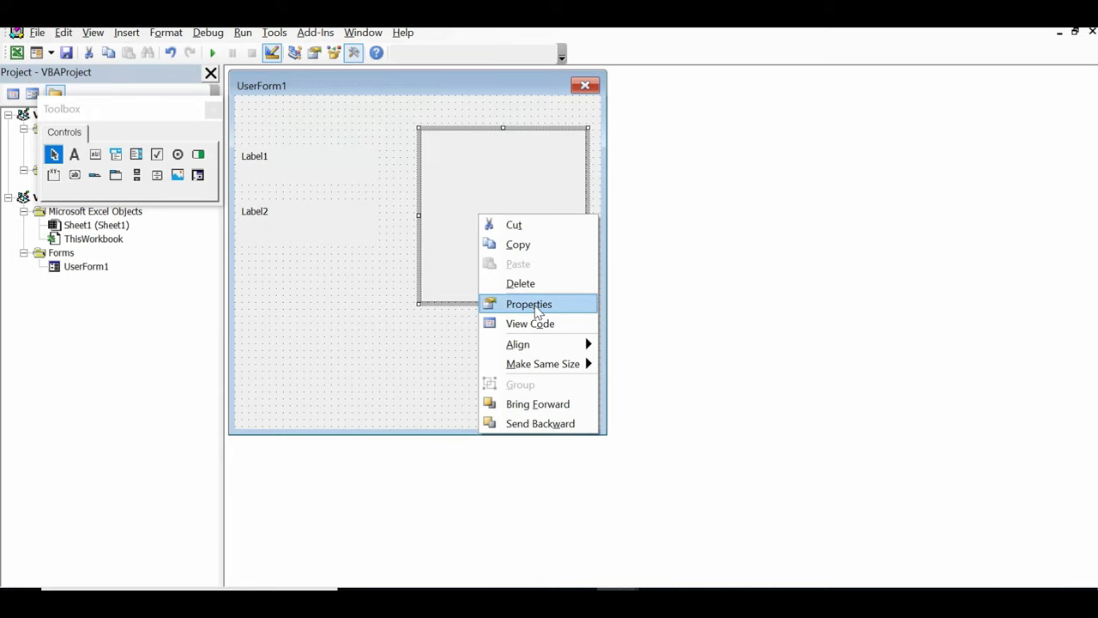
left_click(537, 308)
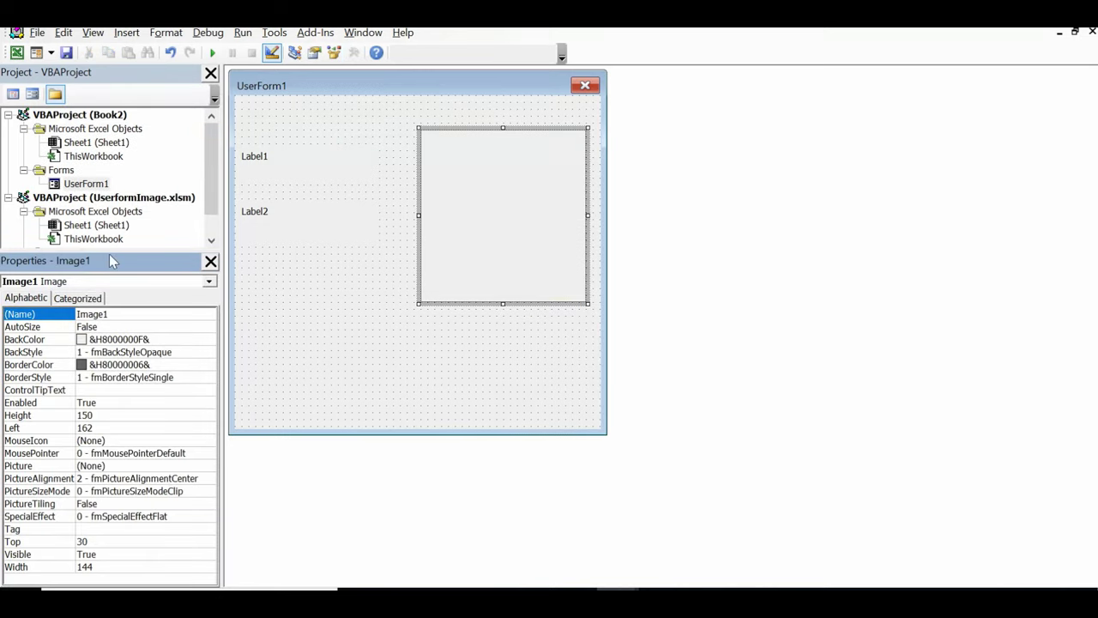
mouse_move(108, 261)
left_mouse_down()
mouse_move(655, 111)
mouse_move(726, 113)
left_mouse_up()
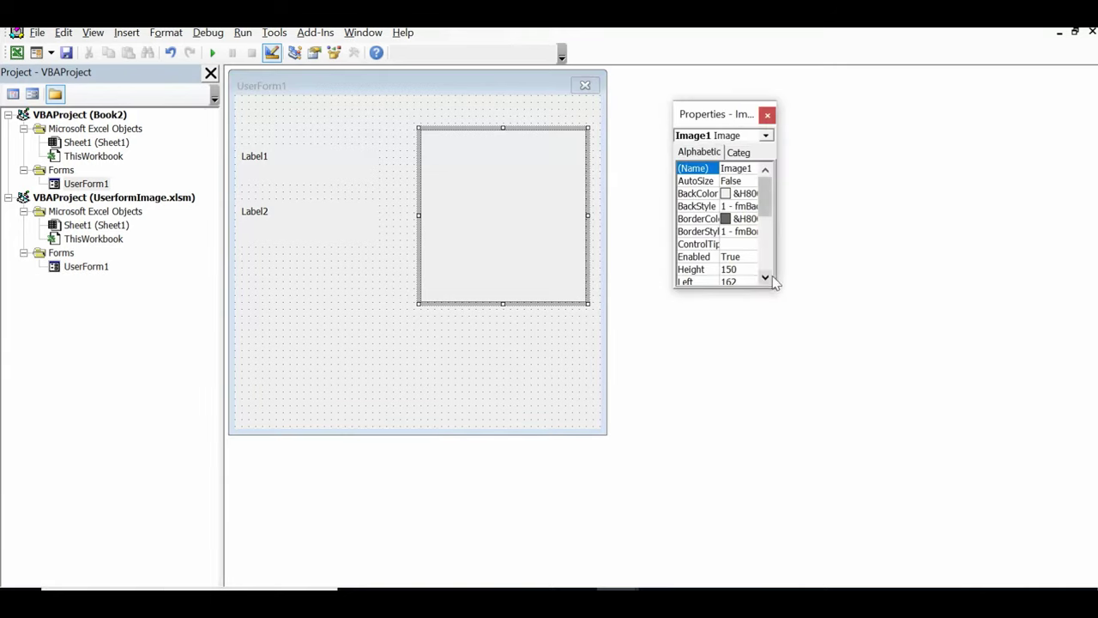
left_click_drag(775, 275, 933, 271)
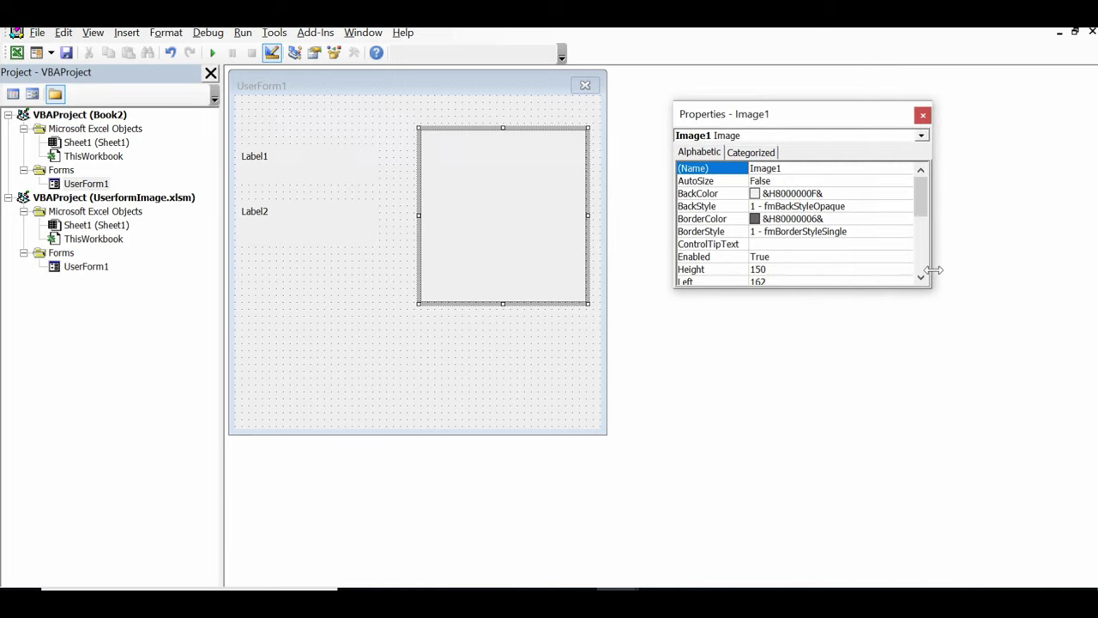
left_click_drag(836, 285, 851, 489)
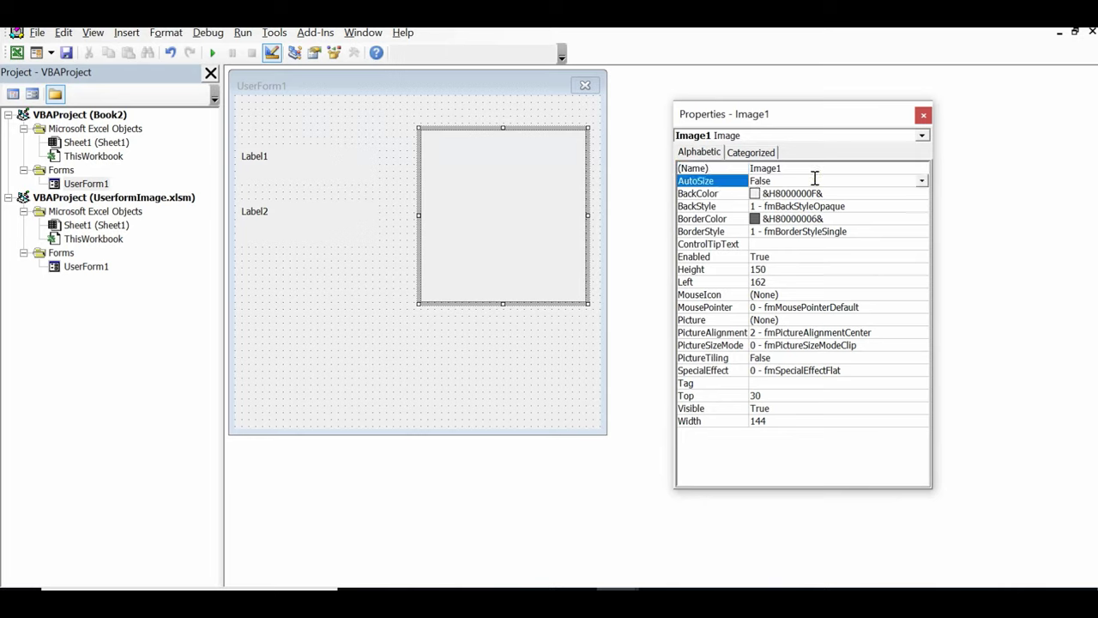
left_click(921, 181)
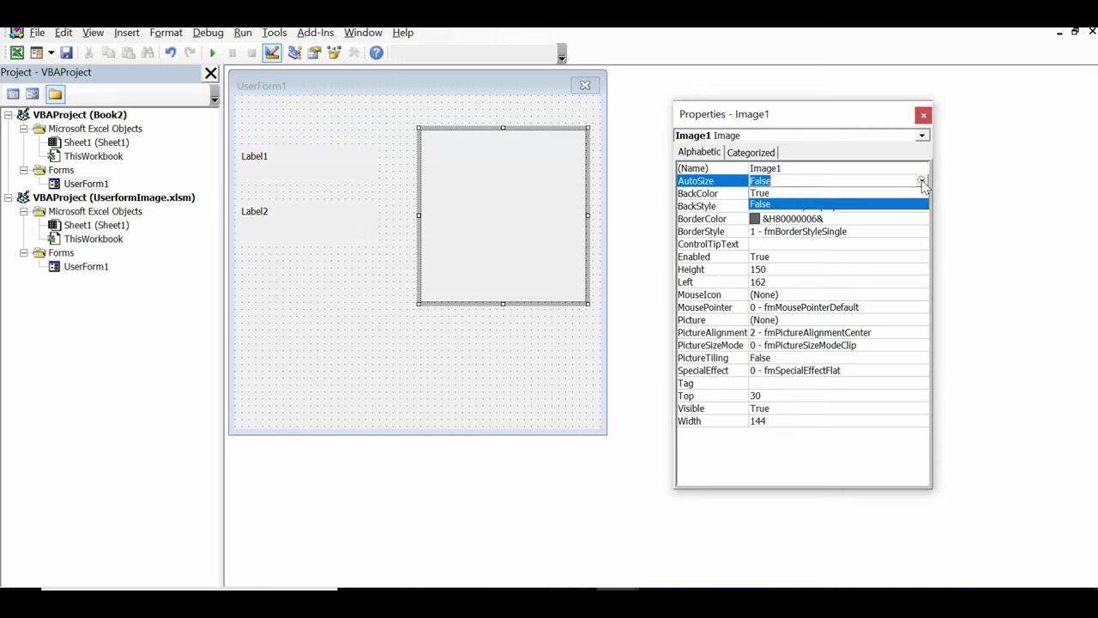
left_click(766, 194)
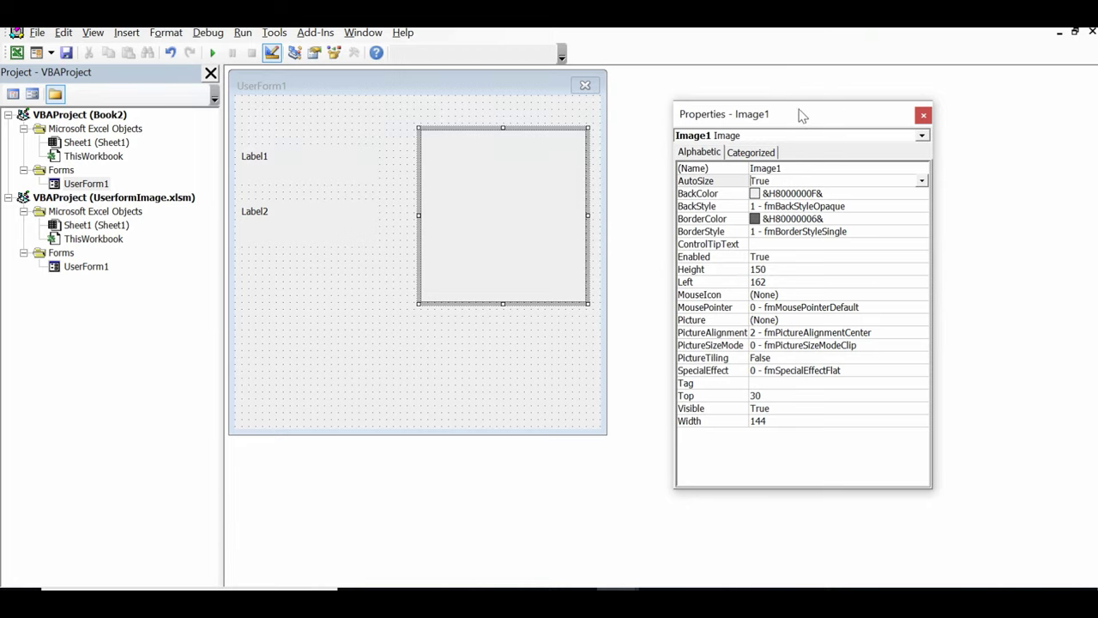
left_click_drag(802, 116, 751, 92)
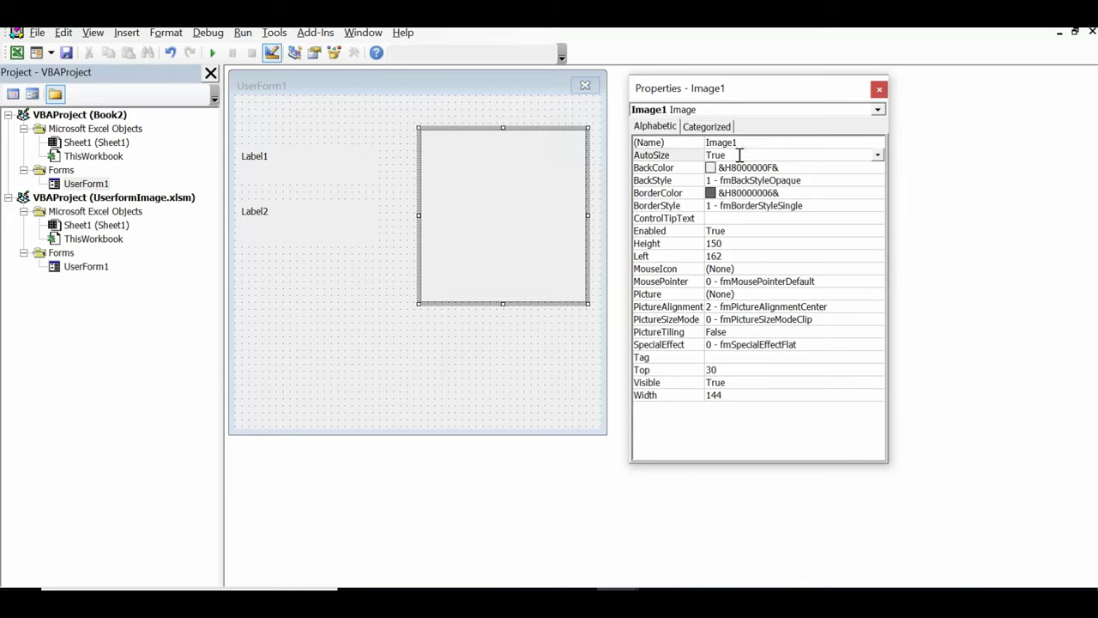
double_click(849, 100)
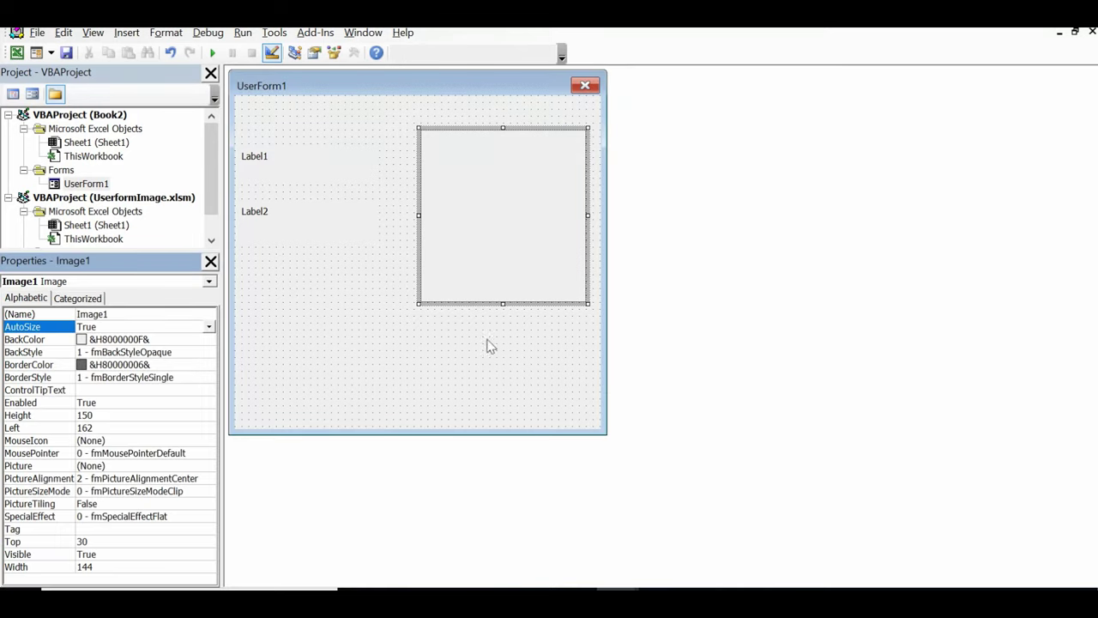
left_click(210, 261)
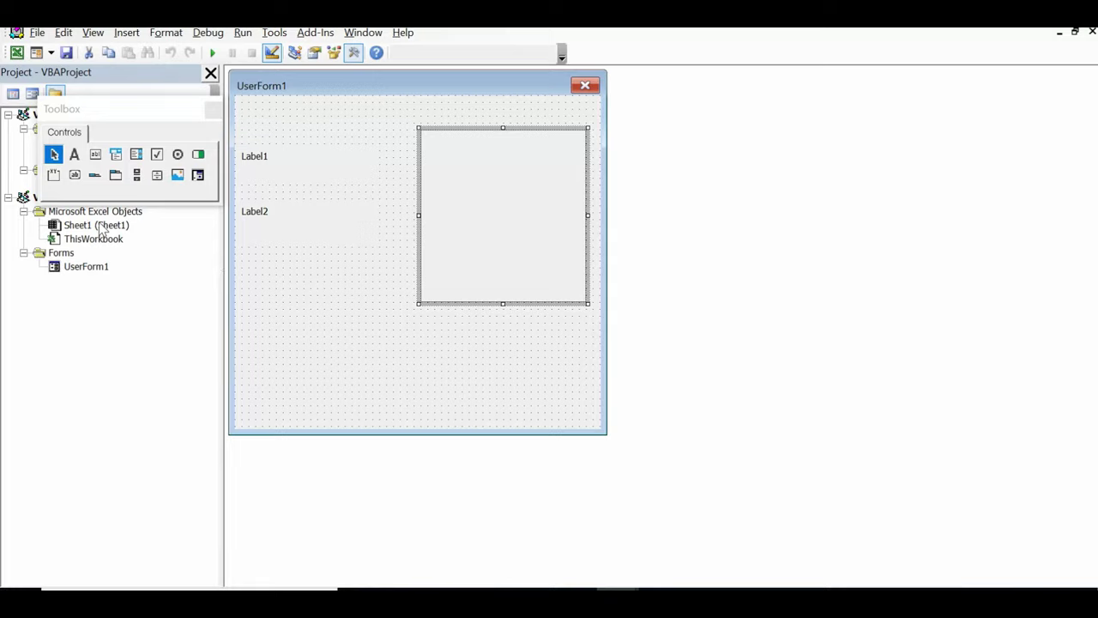
- Draw a command button at the form's bottom right and change its caption to Exit Form
left_click(75, 177)
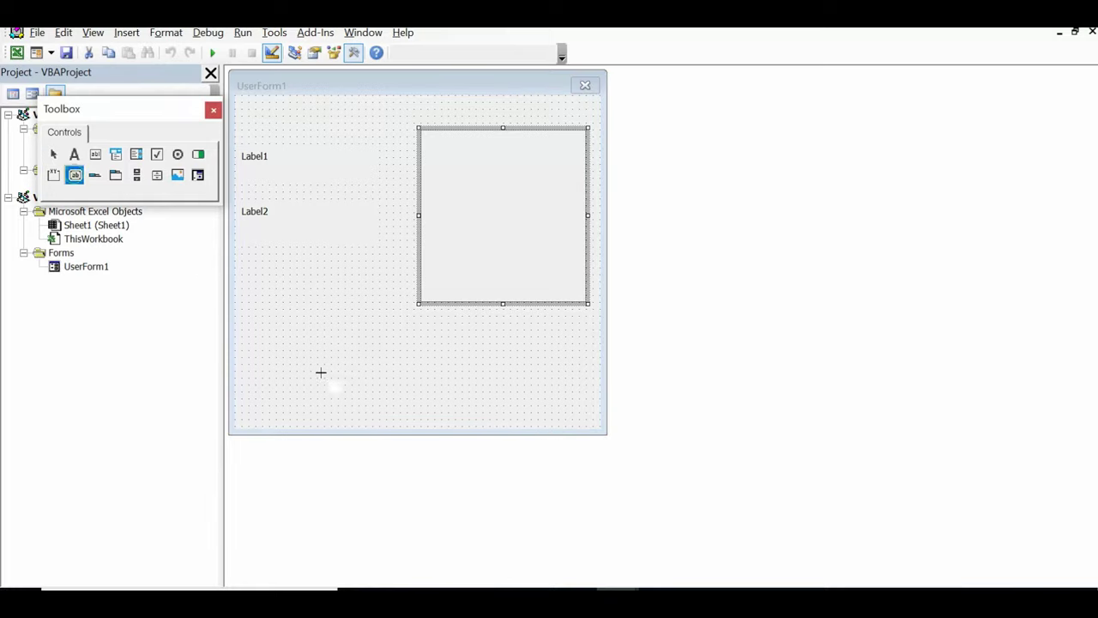
mouse_move(460, 351)
left_mouse_down()
mouse_move(487, 372)
mouse_move(582, 399)
left_mouse_up()
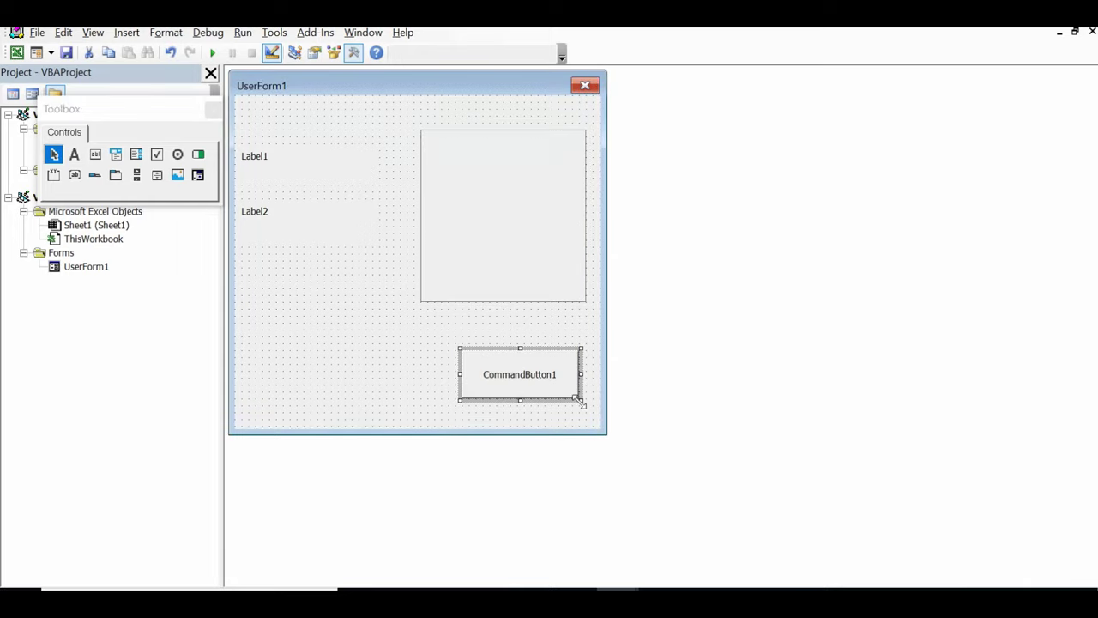
right_click(503, 380)
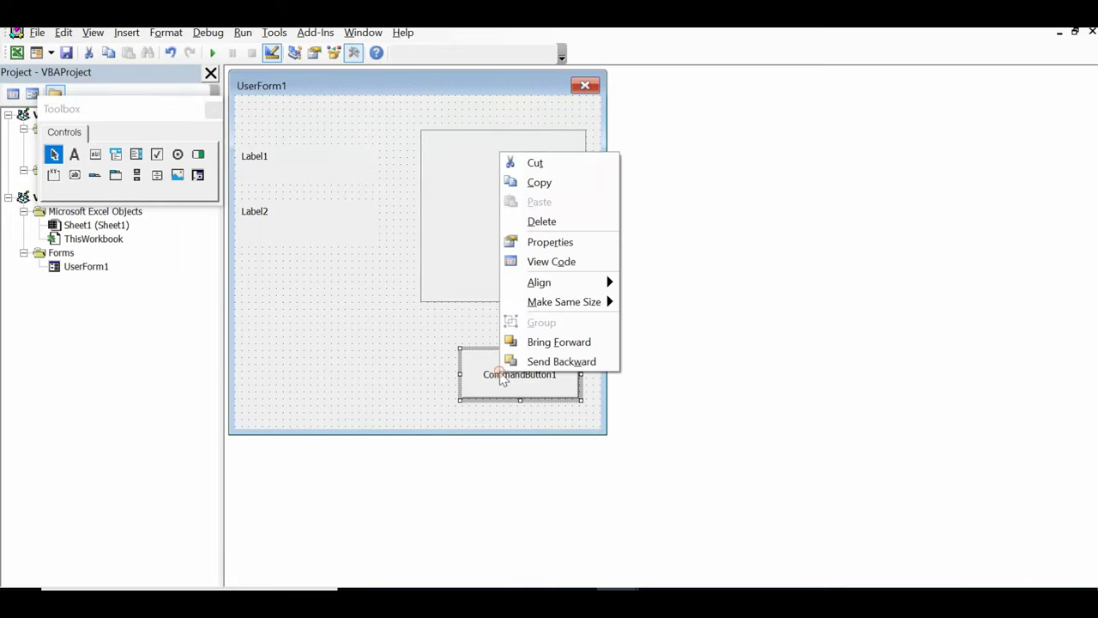
left_click(545, 245)
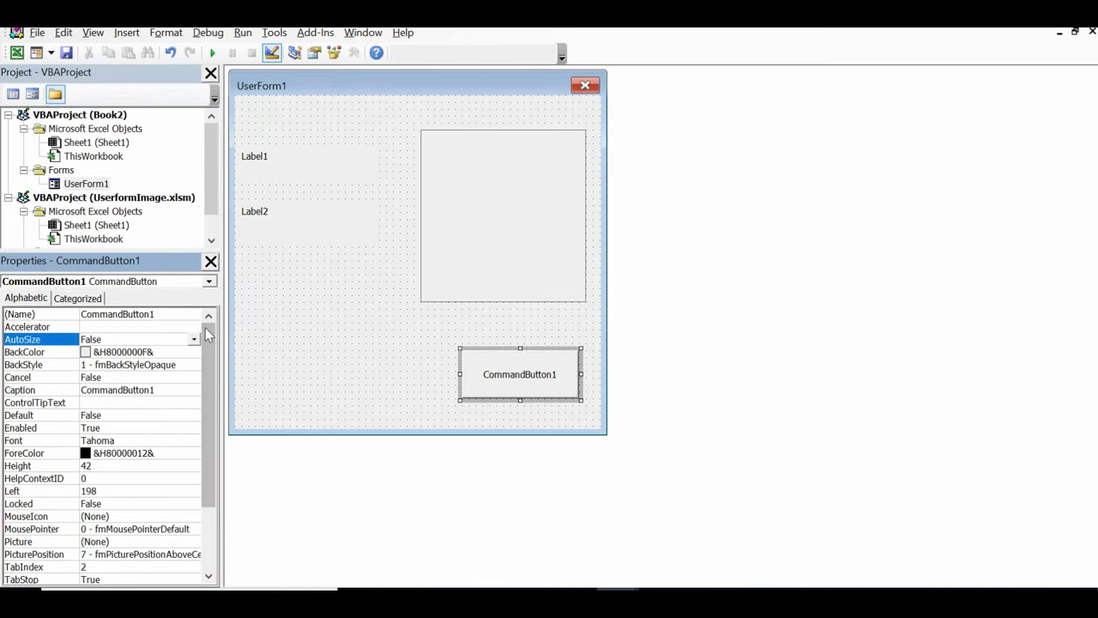
left_click_drag(132, 268, 759, 101)
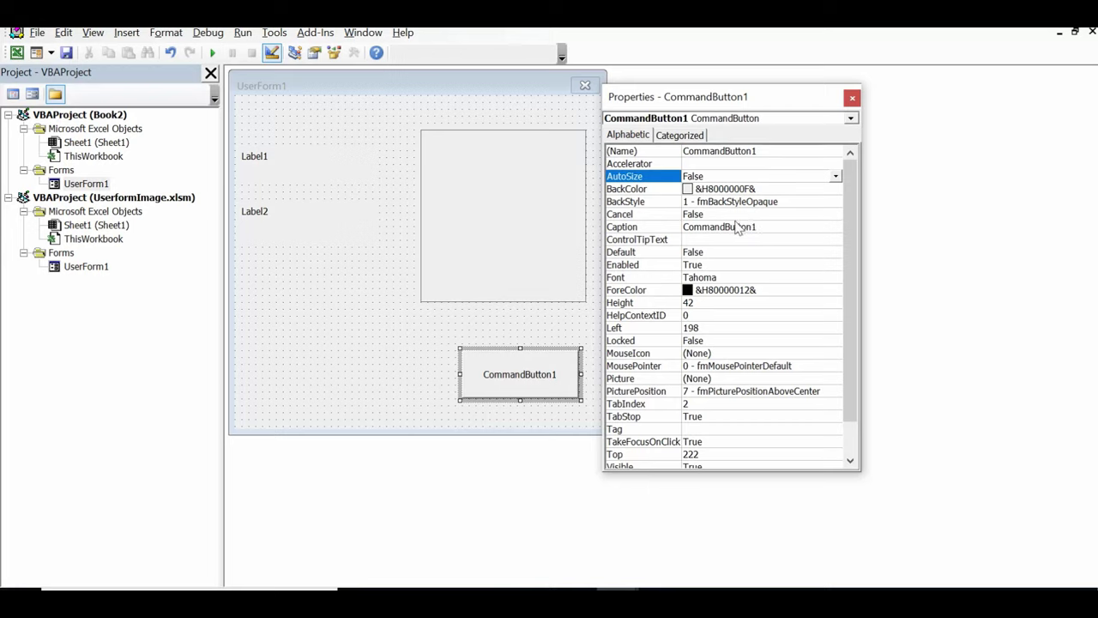
left_click(737, 228)
double_click(777, 227)
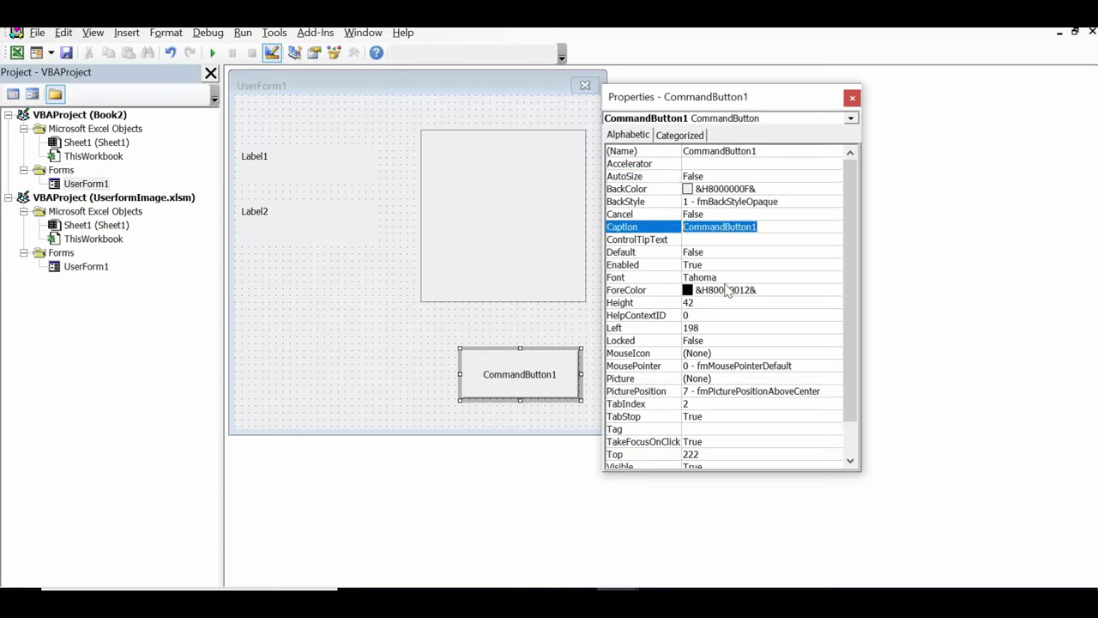
type("Exit")
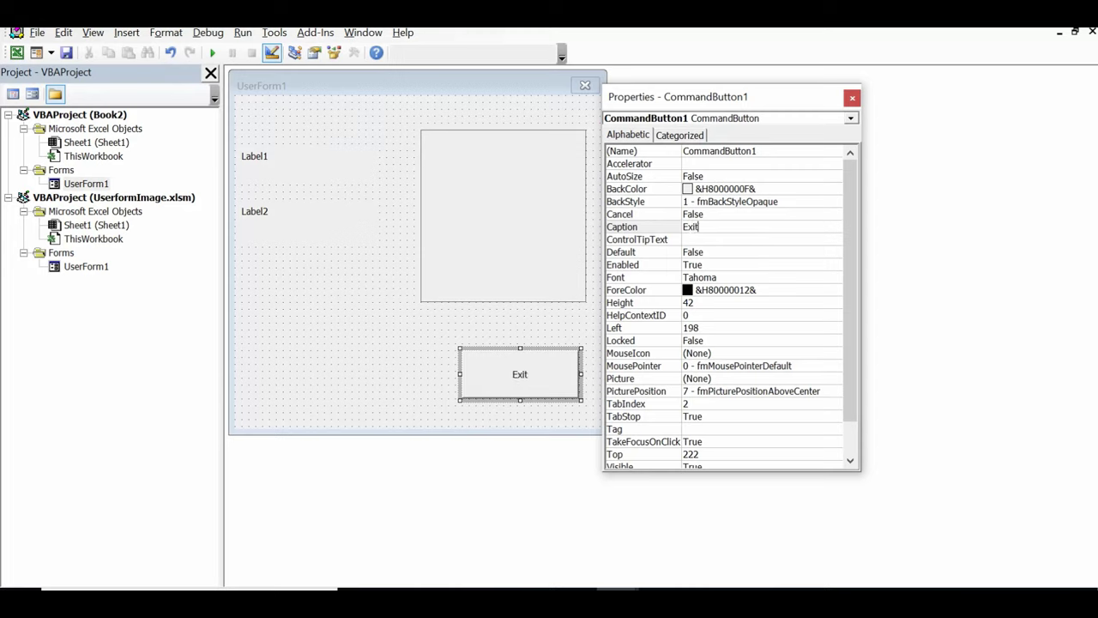
type(" Fo")
type("rm")
- Make the Exit Form button's caption bold at size 12
left_click(759, 277)
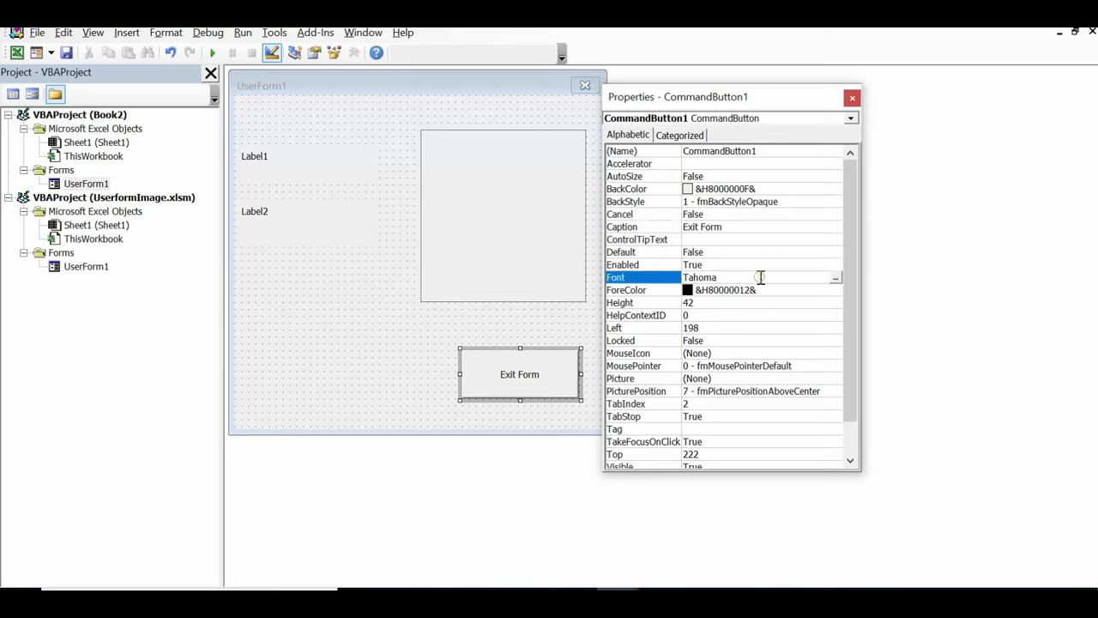
left_click(835, 277)
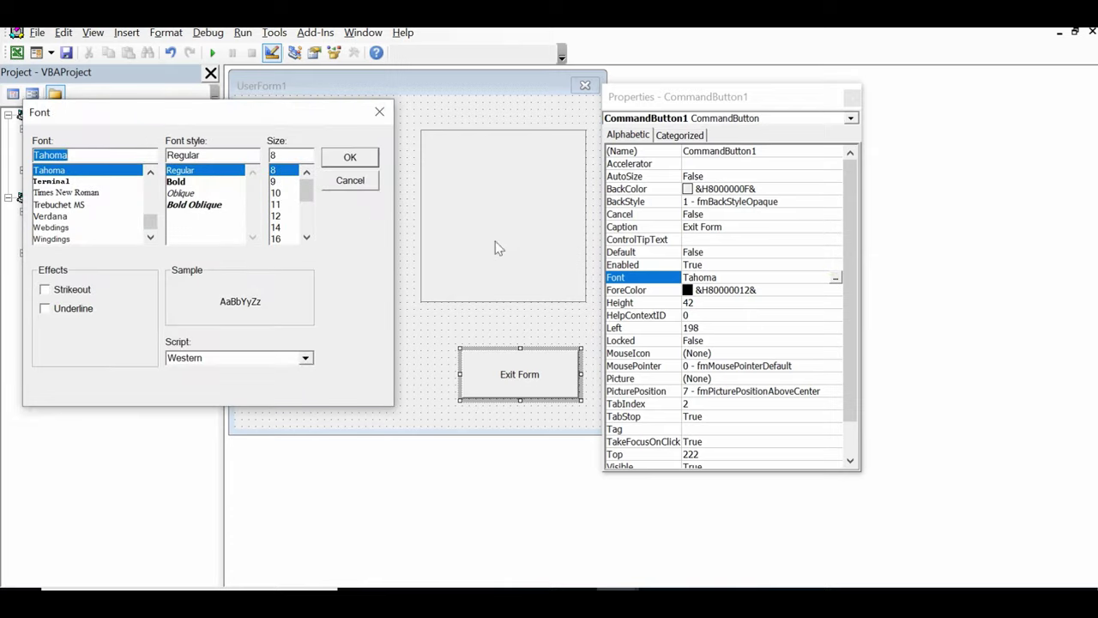
left_click(277, 215)
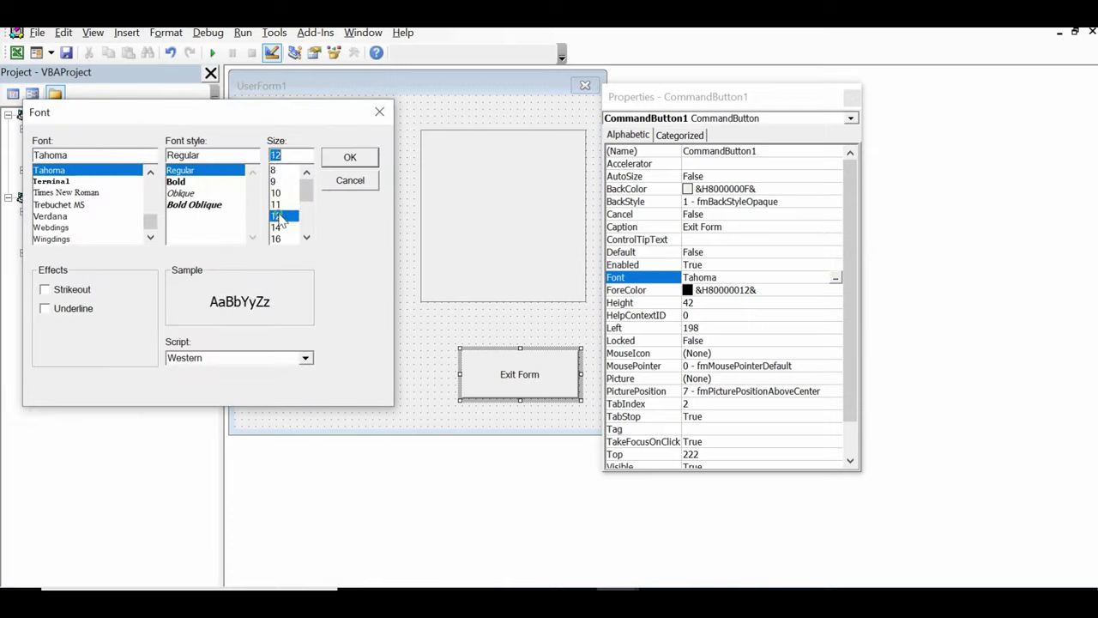
left_click(176, 181)
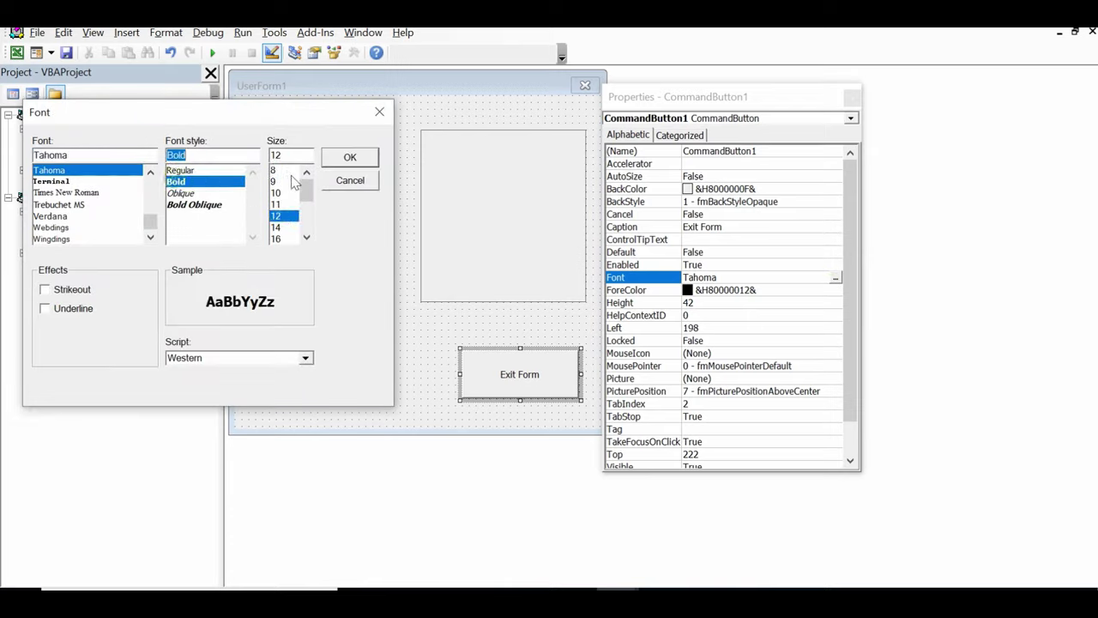
left_click(350, 158)
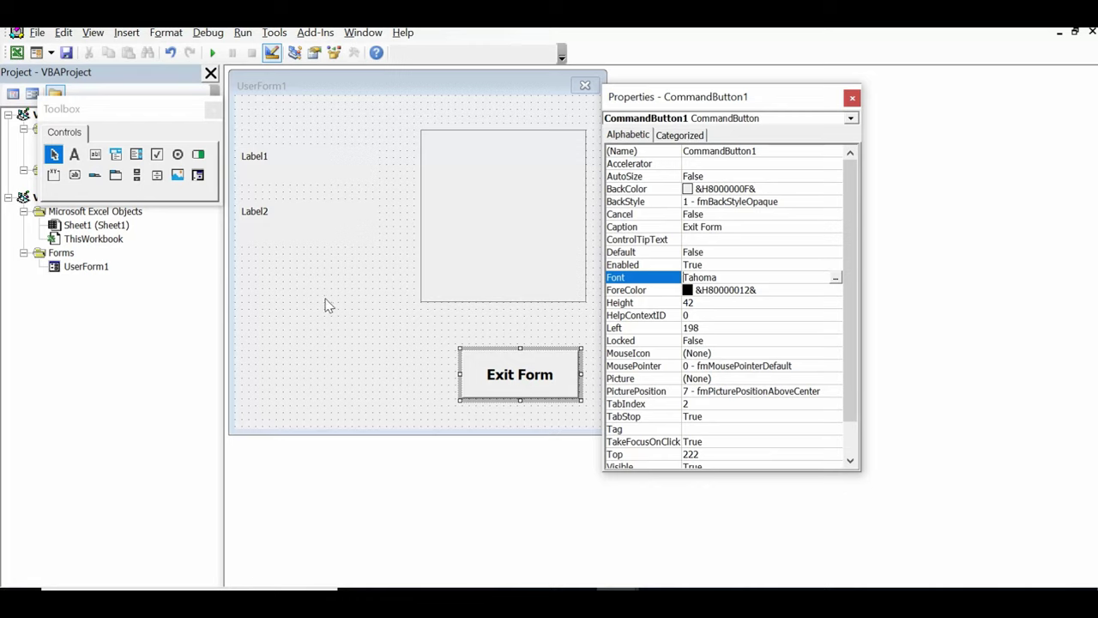
- Close the button's Properties window and select the image box, then the form
left_click(851, 99)
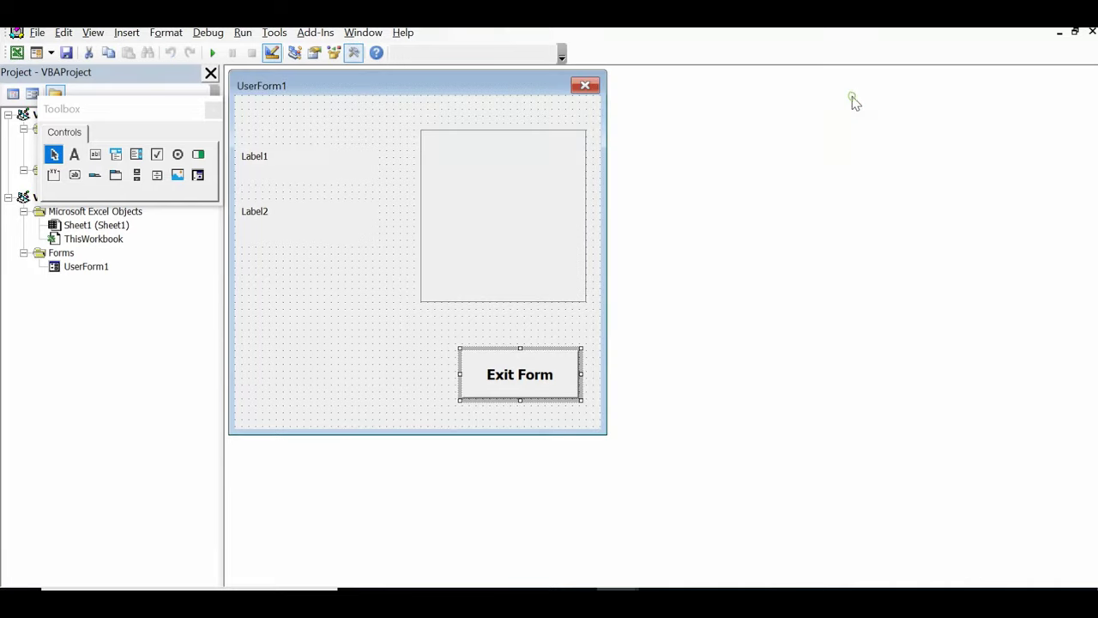
left_click(534, 216)
left_click(336, 304)
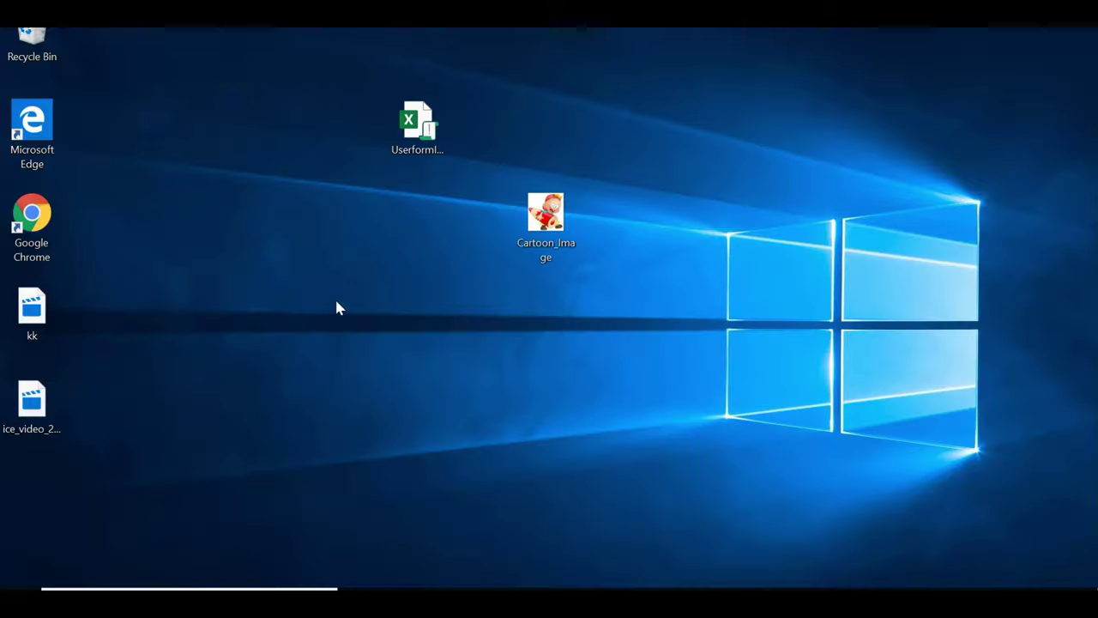
- Drag the Cartoon_Image JPG icon up beside the workbook icon on the desktop
left_click(529, 242)
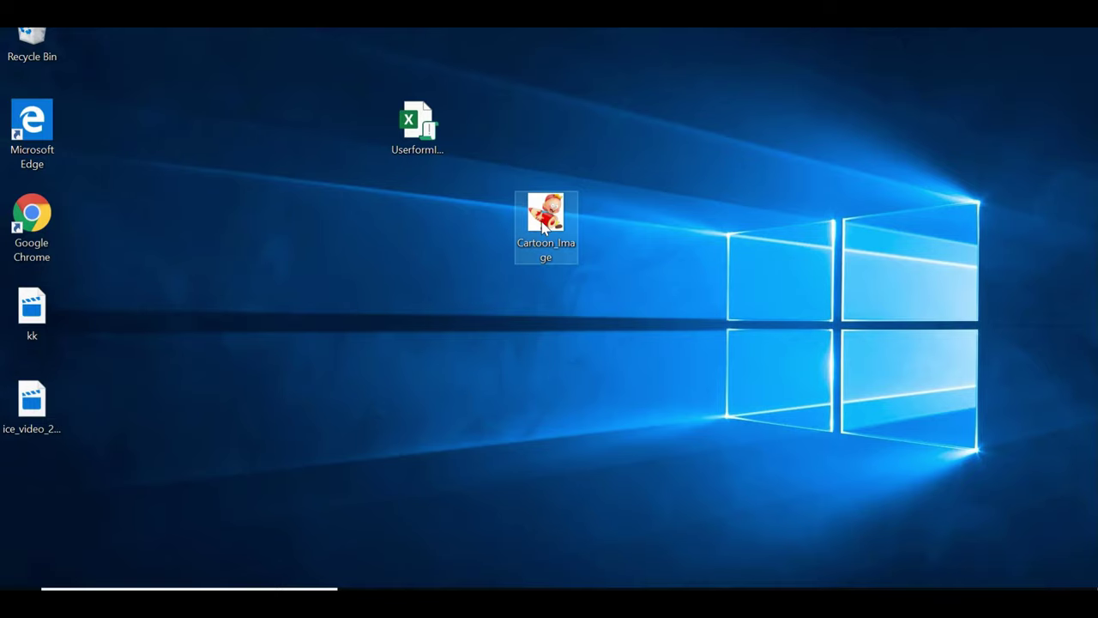
left_click_drag(542, 225, 651, 168)
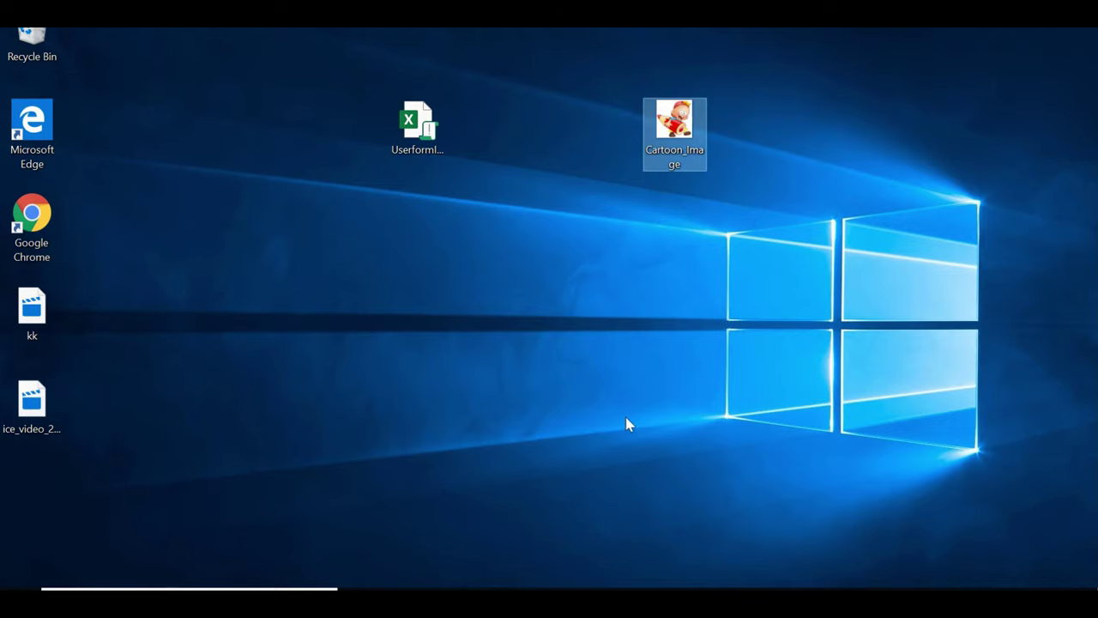
mouse_move(617, 600)
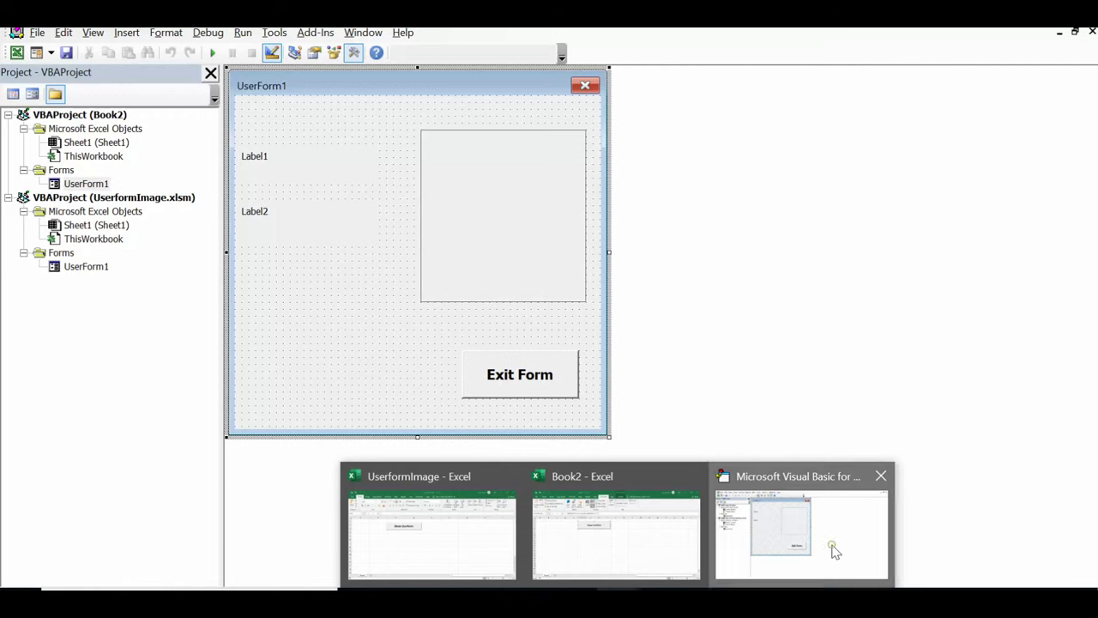
- Back in the VBA editor, open UserForm1's code and add a UserForm_Initialize procedure
left_click(832, 549)
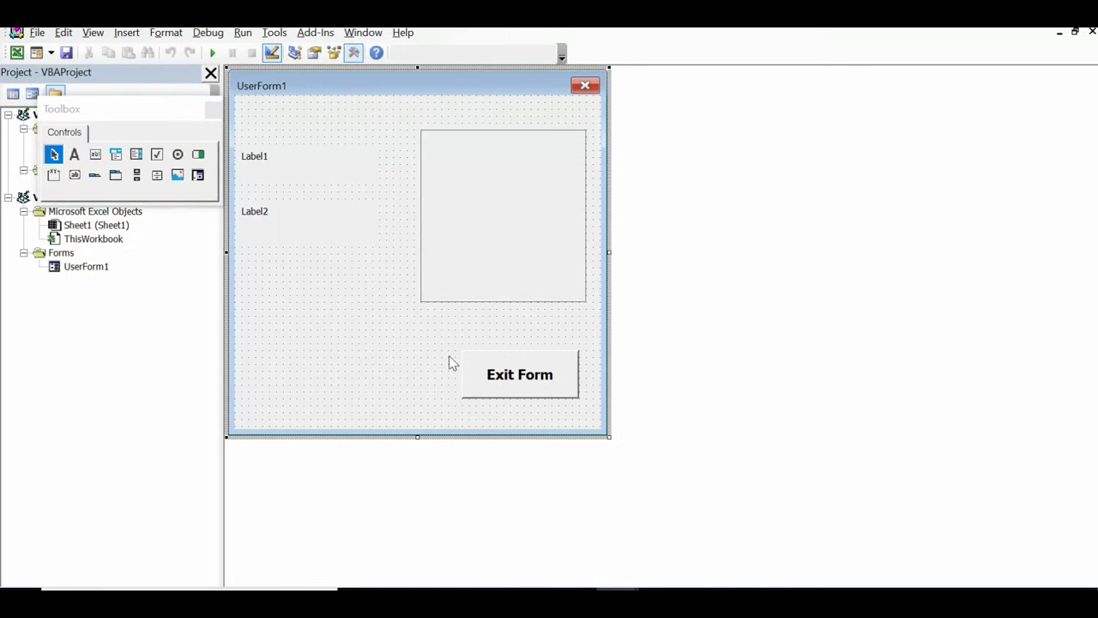
double_click(336, 324)
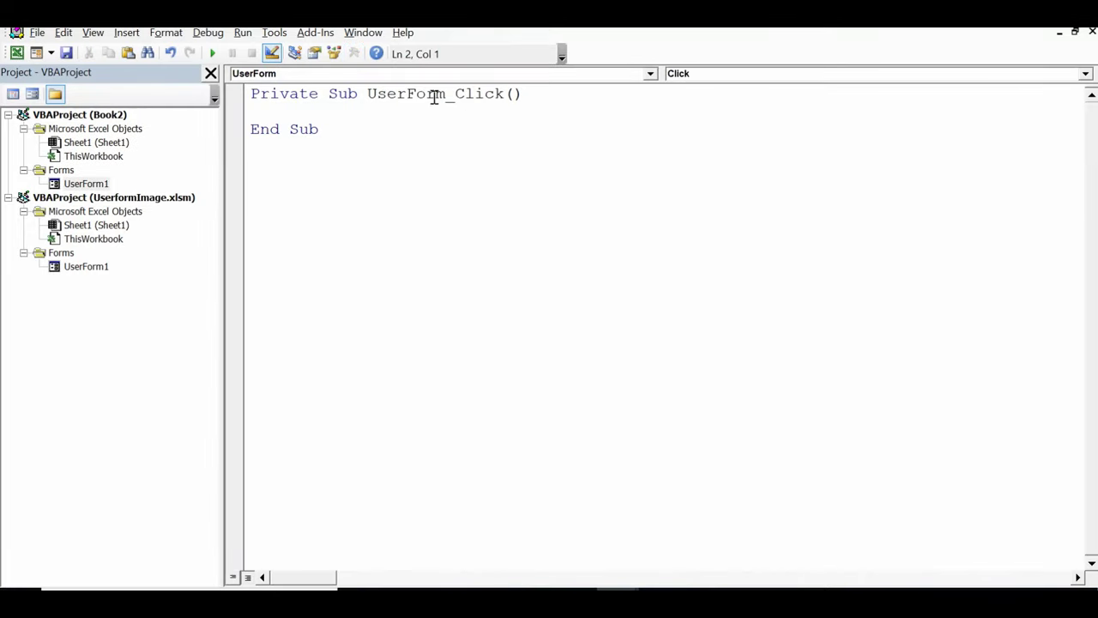
left_click_drag(367, 92, 515, 94)
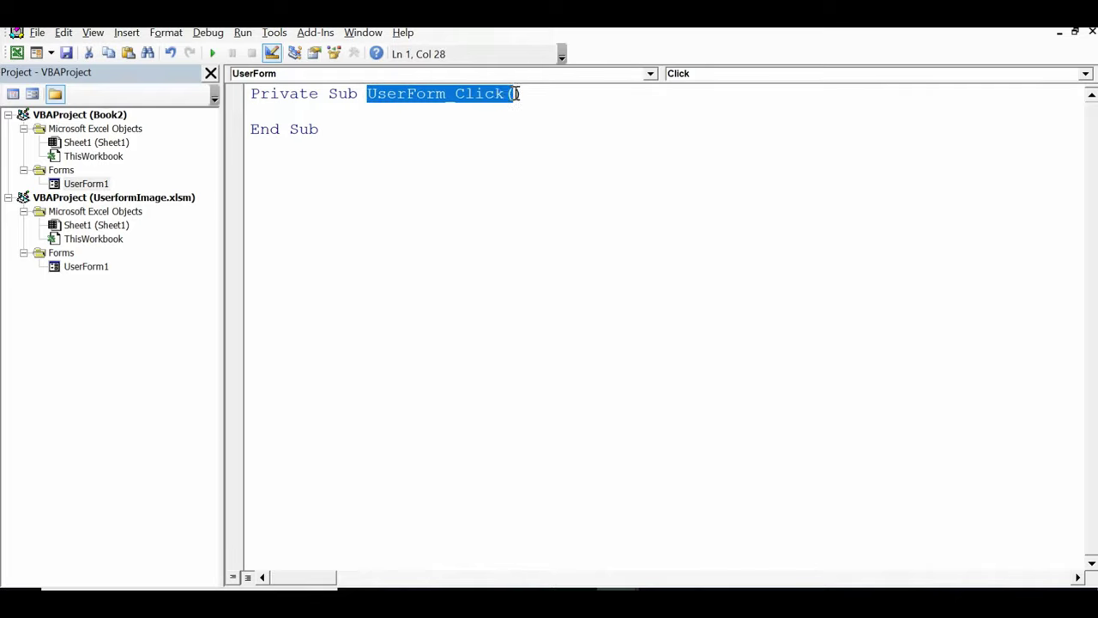
left_click(480, 127)
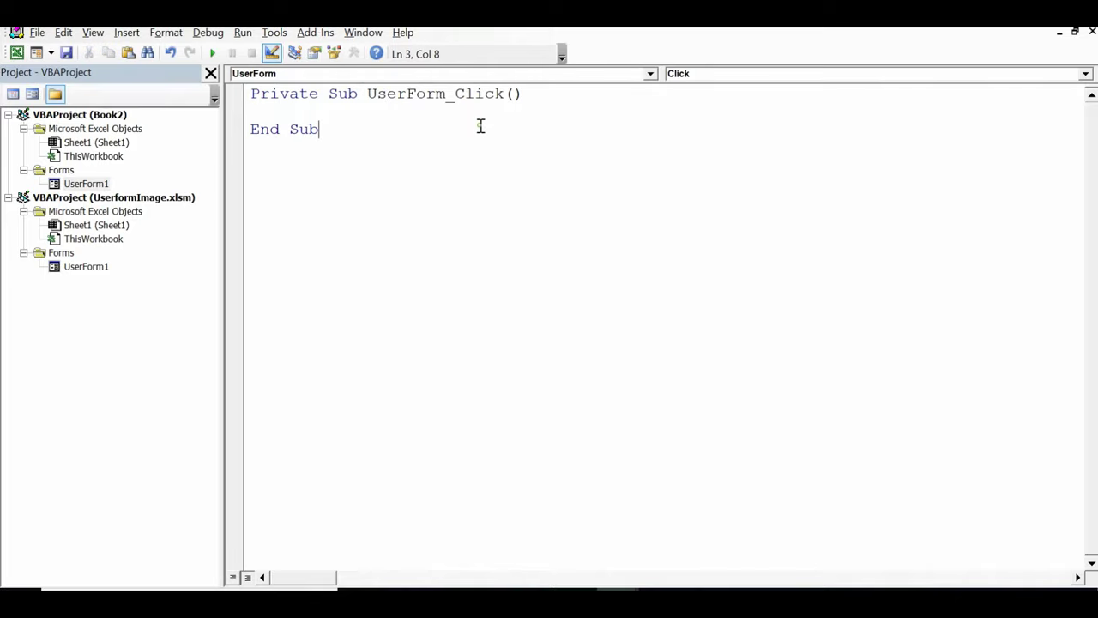
left_click(650, 73)
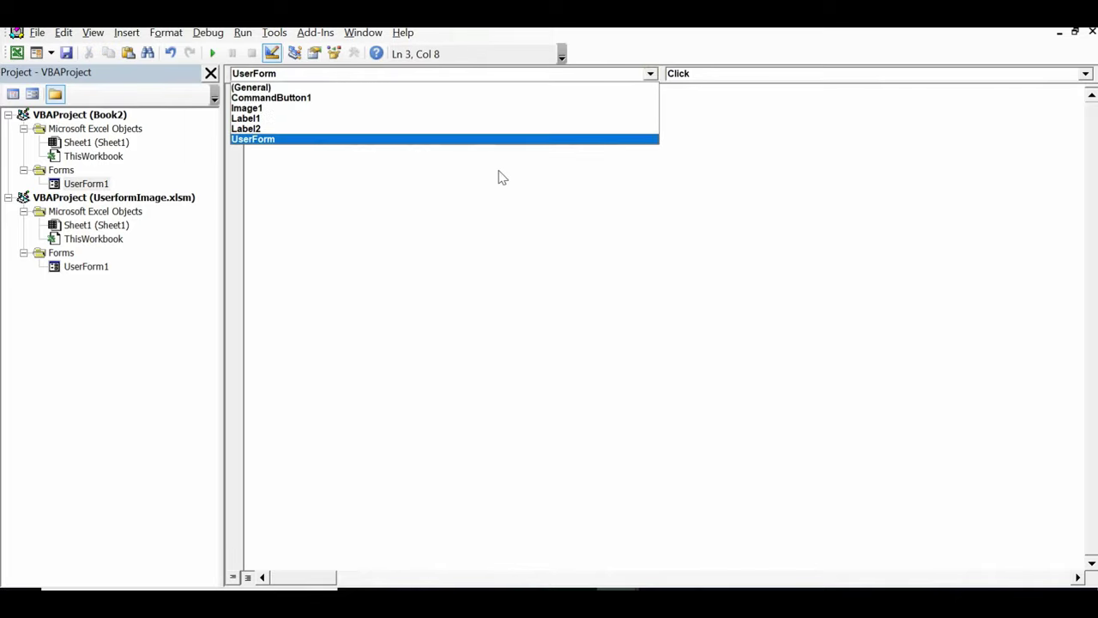
left_click(461, 139)
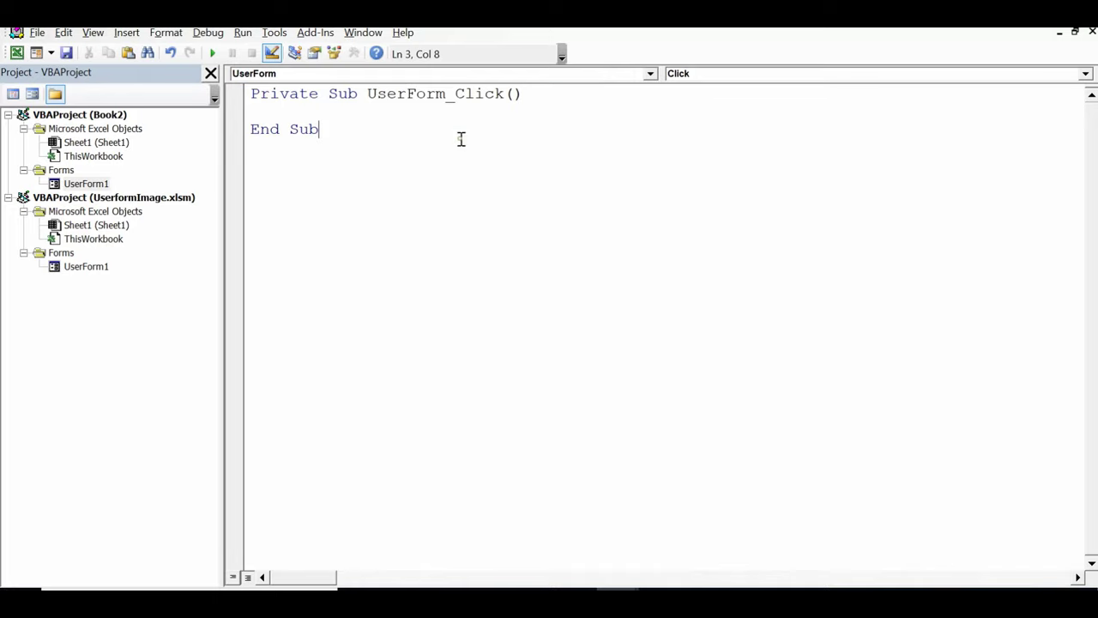
left_click(784, 75)
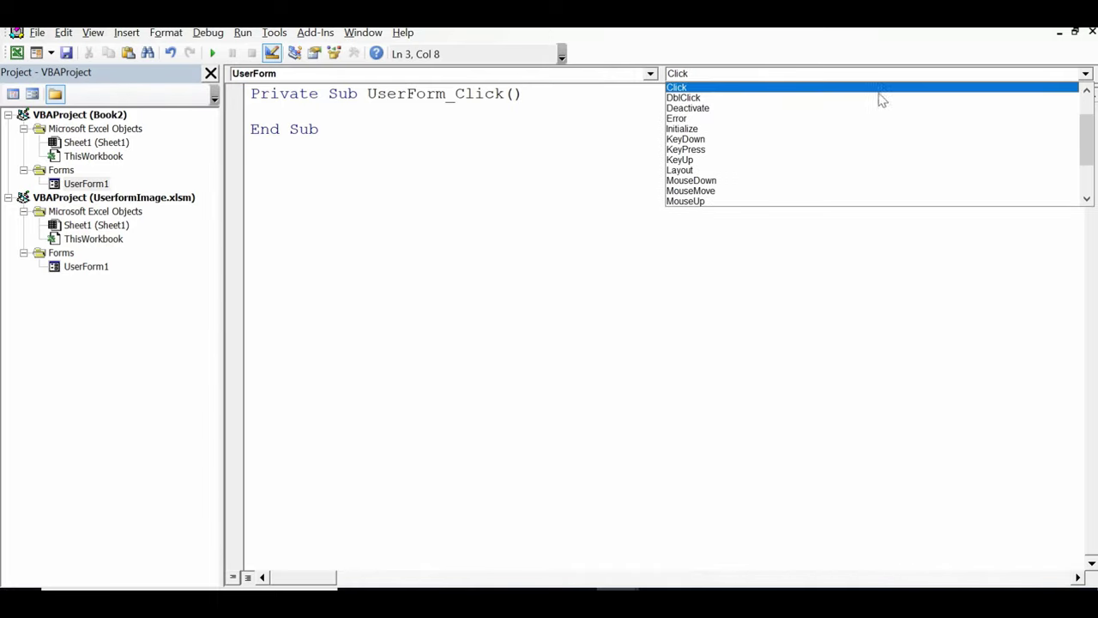
mouse_move(1087, 142)
left_mouse_down()
mouse_move(1087, 187)
mouse_move(1082, 94)
left_mouse_up()
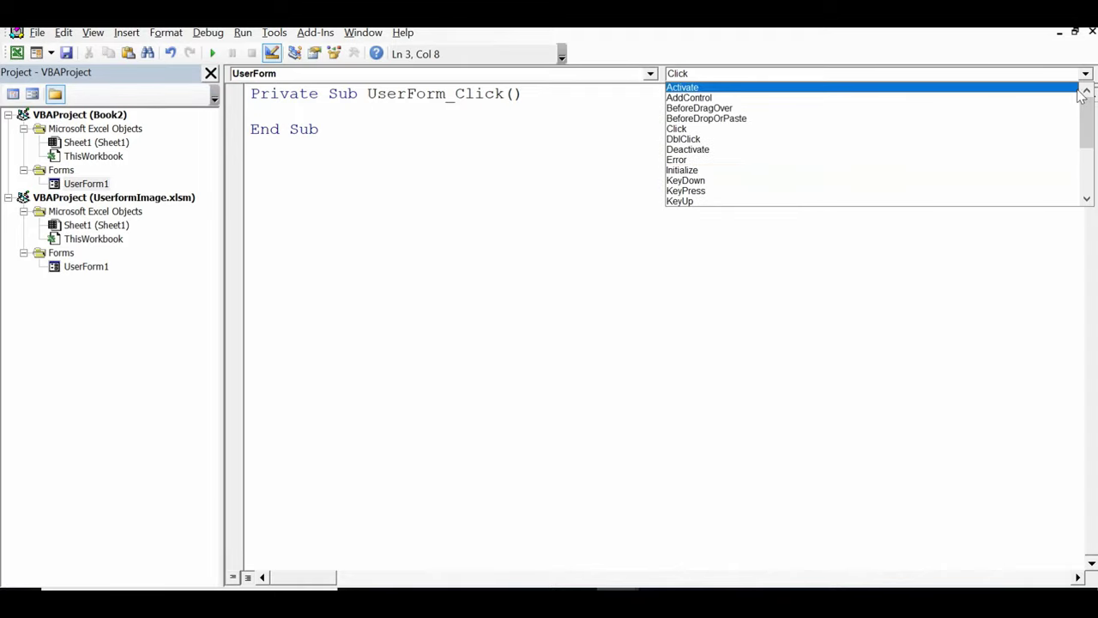
left_click(734, 171)
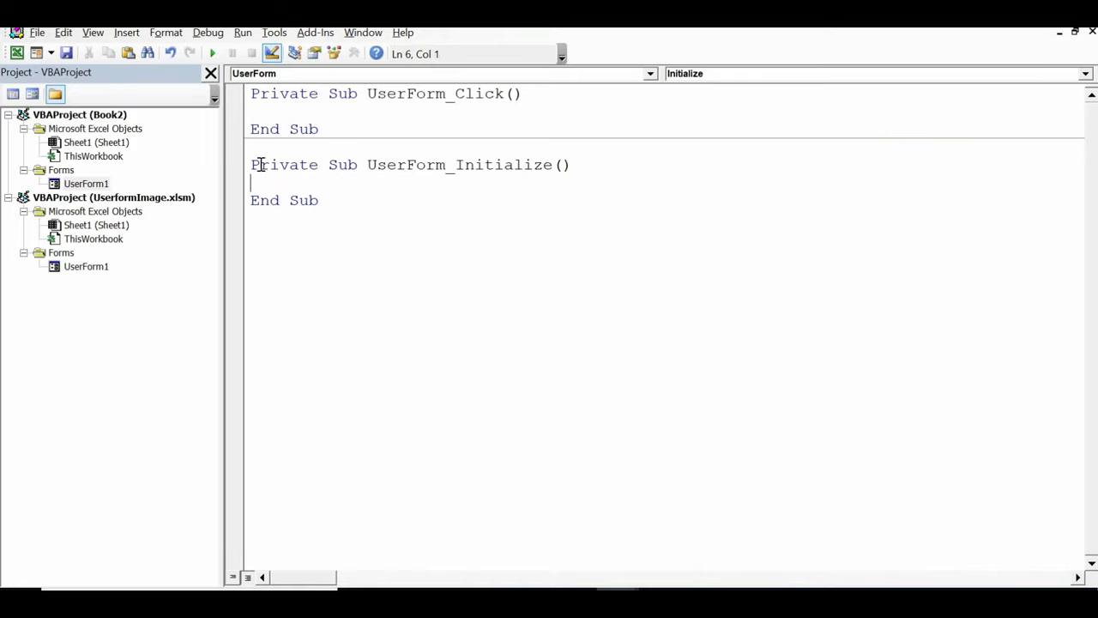
- Delete the unused UserForm_Click procedure and type Image1.Picture inside UserForm_Initialize
left_click_drag(367, 165, 567, 165)
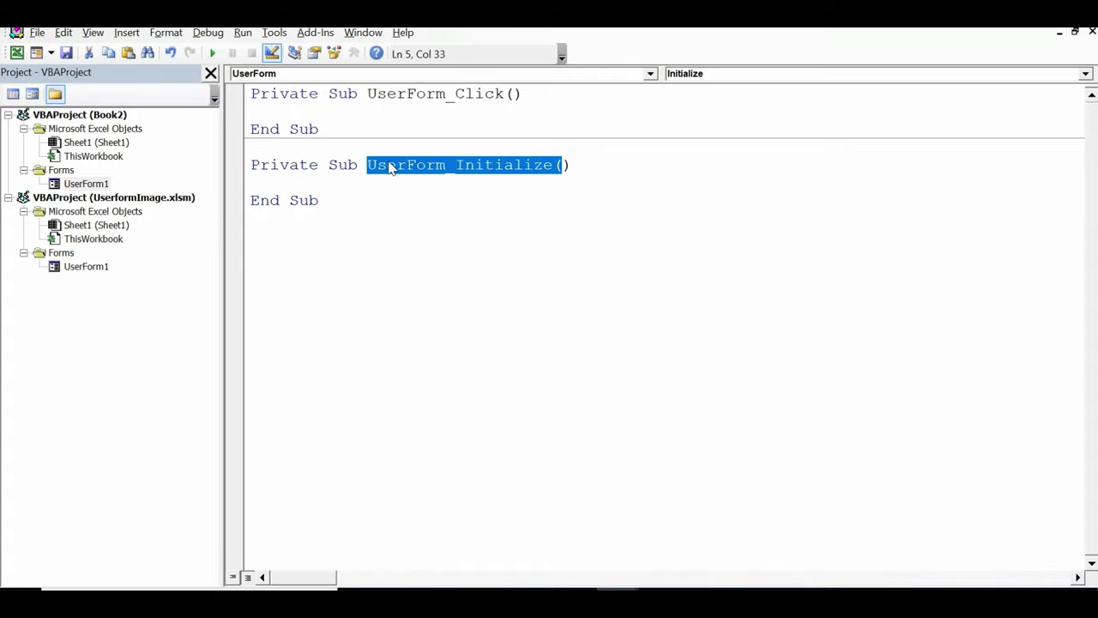
left_click_drag(319, 129, 248, 95)
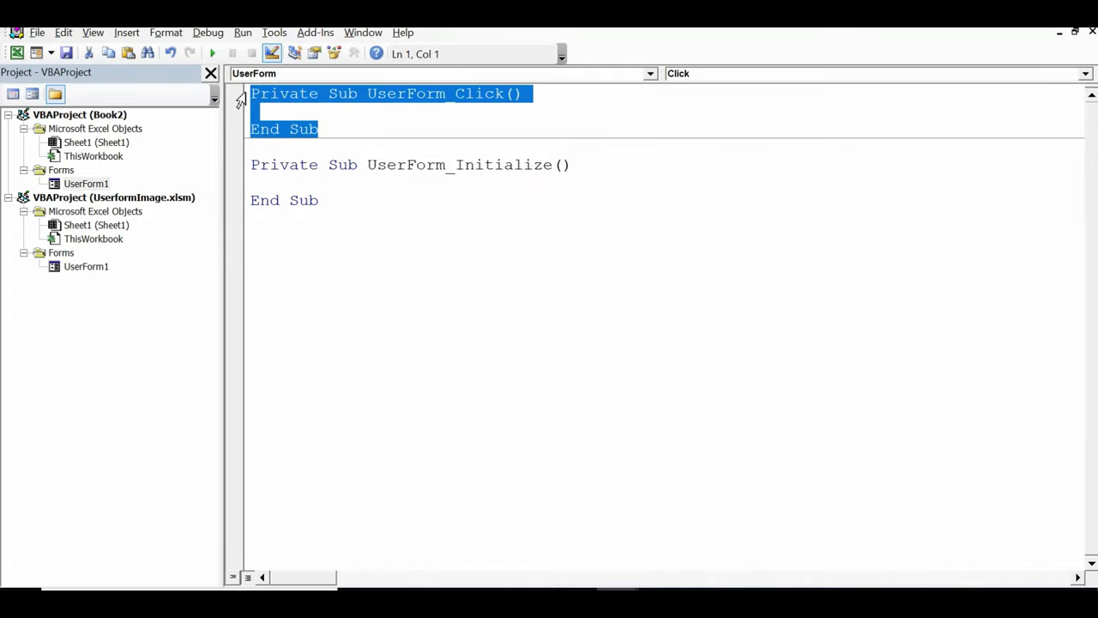
key("Delete")
key("Delete")
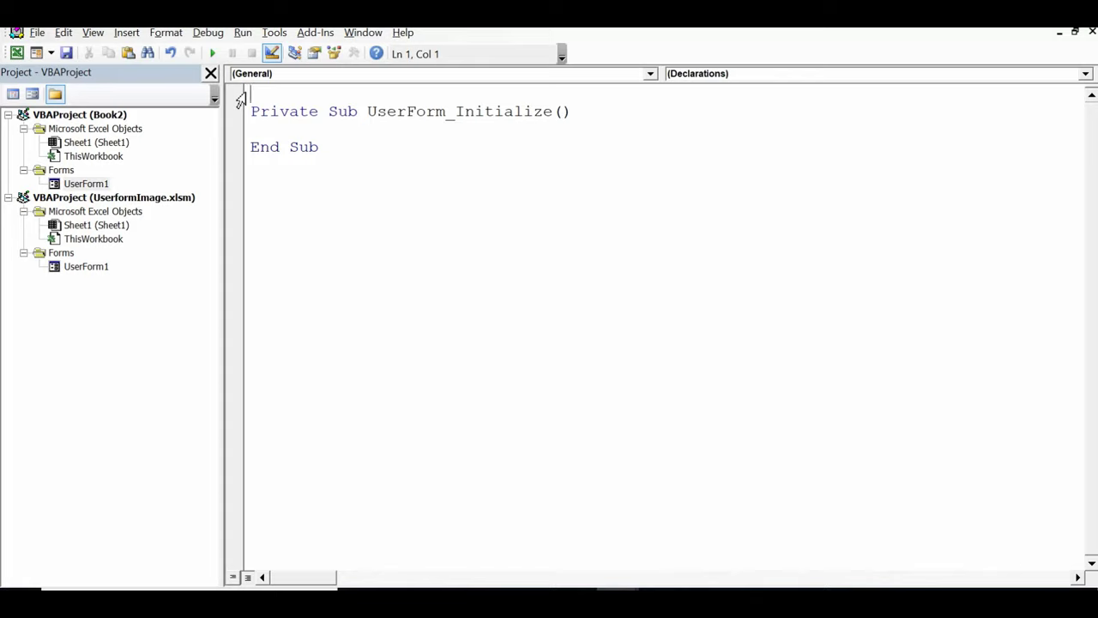
left_click(269, 127)
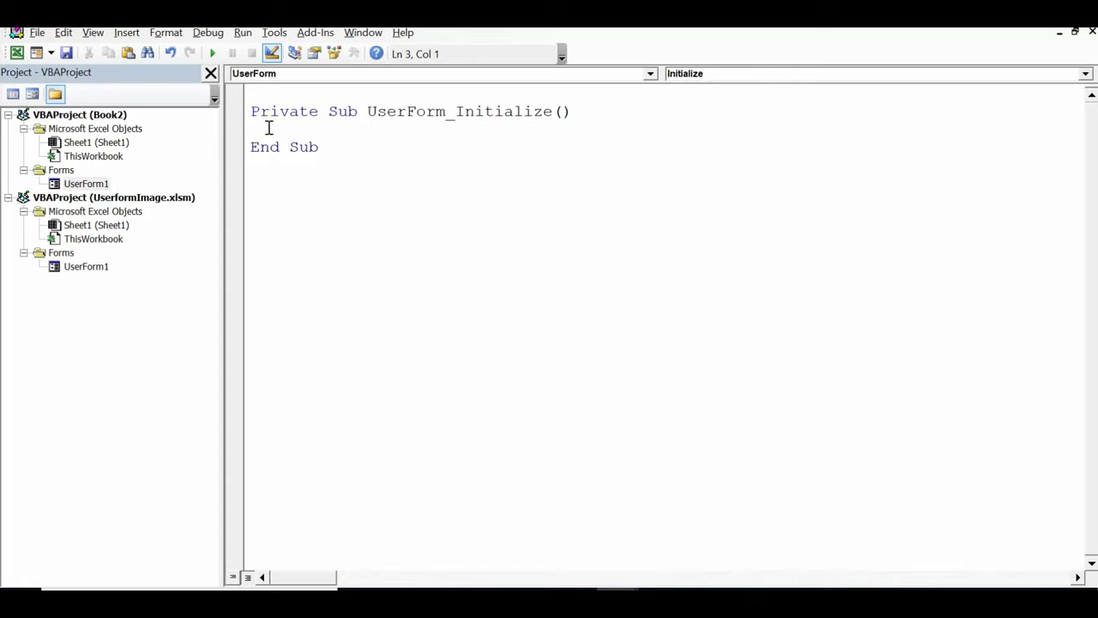
type("image")
type("1.p")
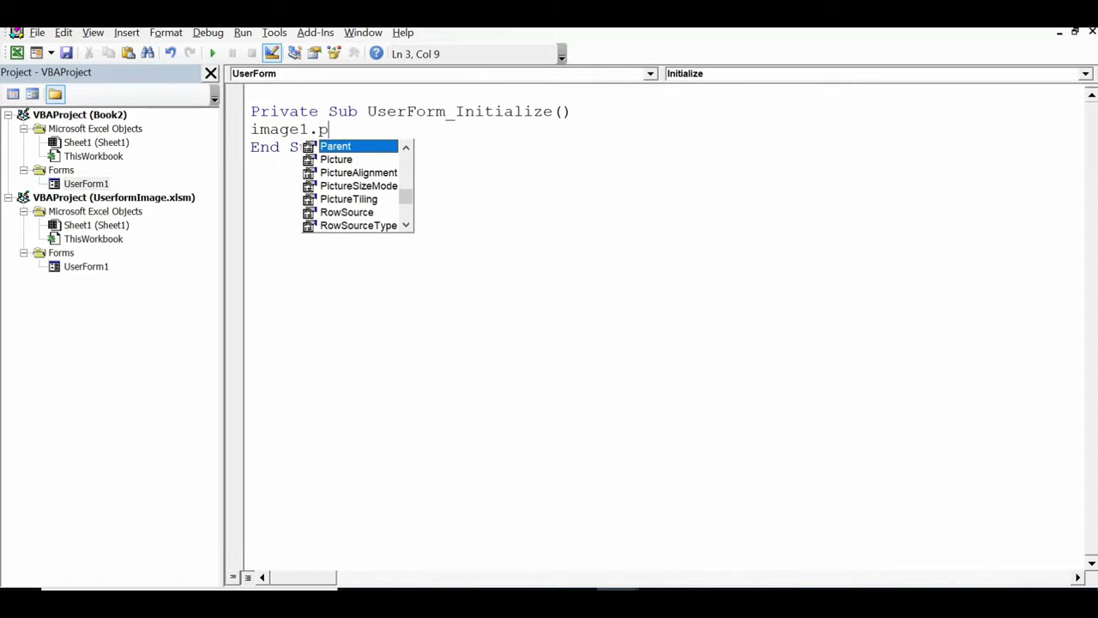
type("icture")
key("Return")
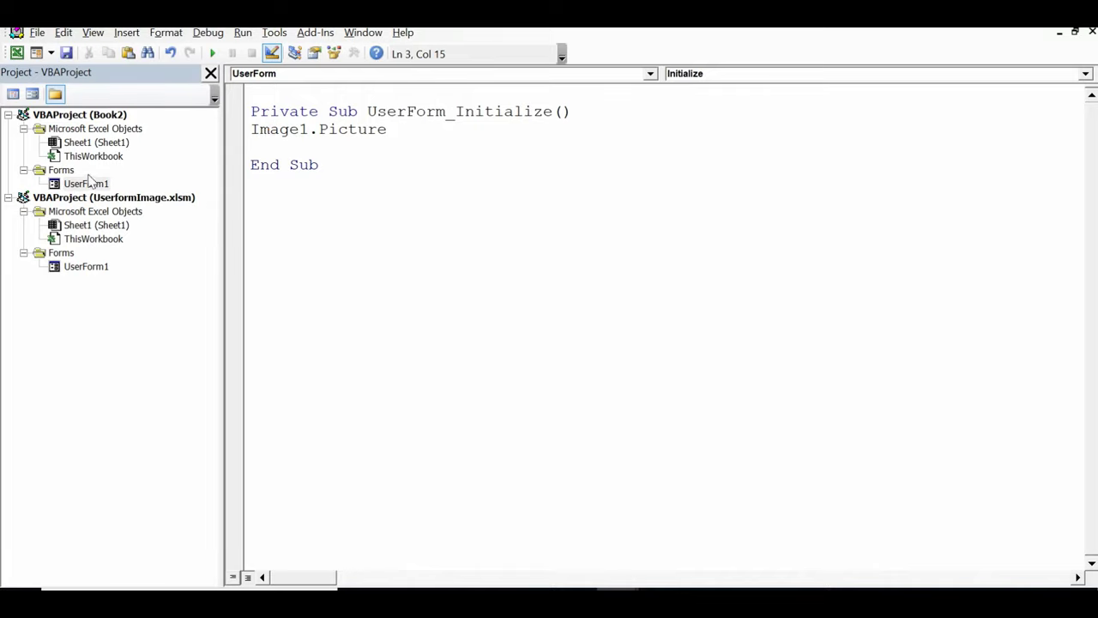
- Reopen the UserForm1 design and check in Properties that the image box is named Image1
double_click(86, 184)
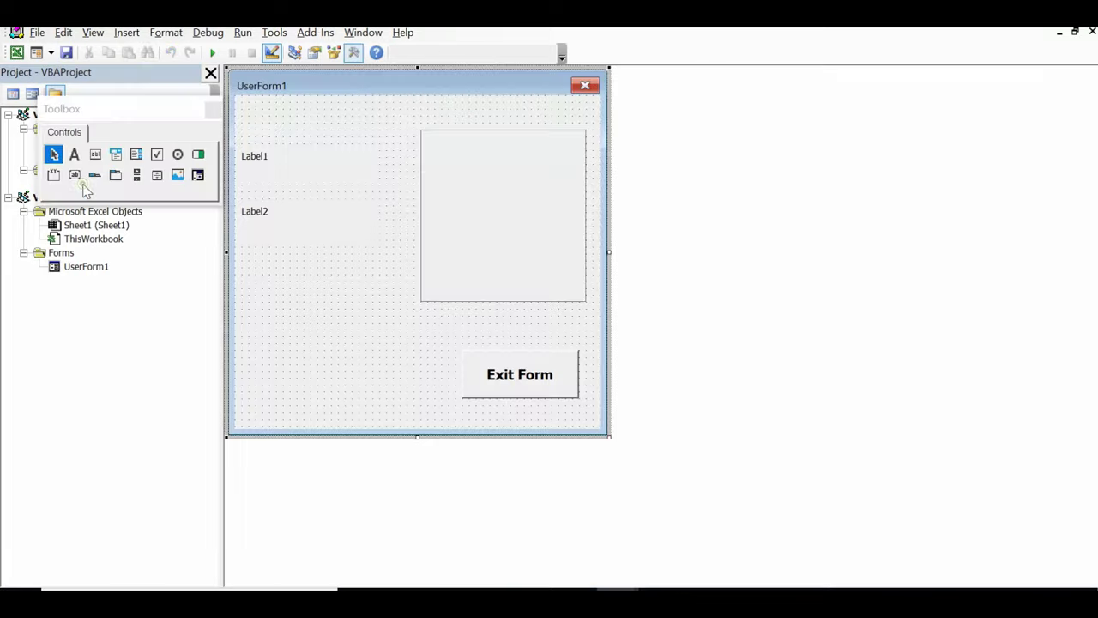
left_click(485, 193)
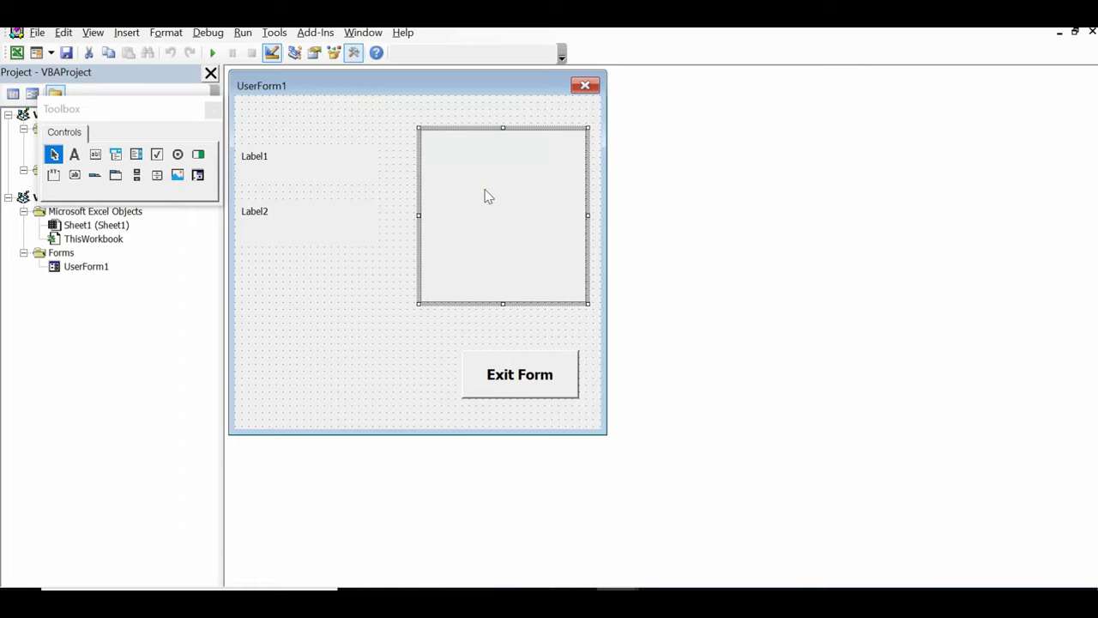
right_click(485, 196)
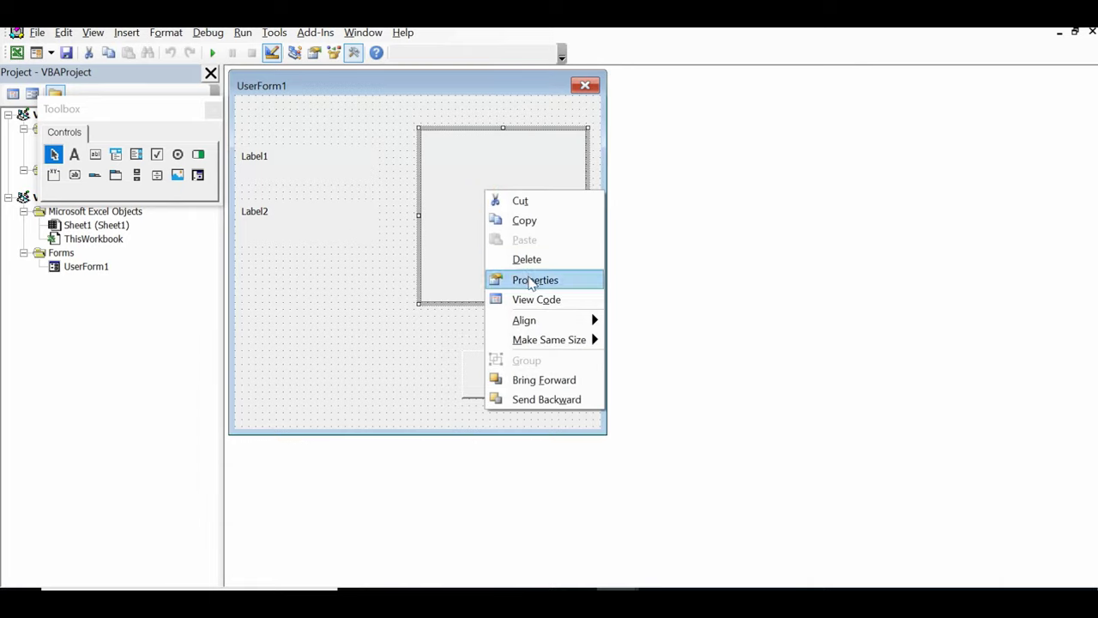
left_click(530, 281)
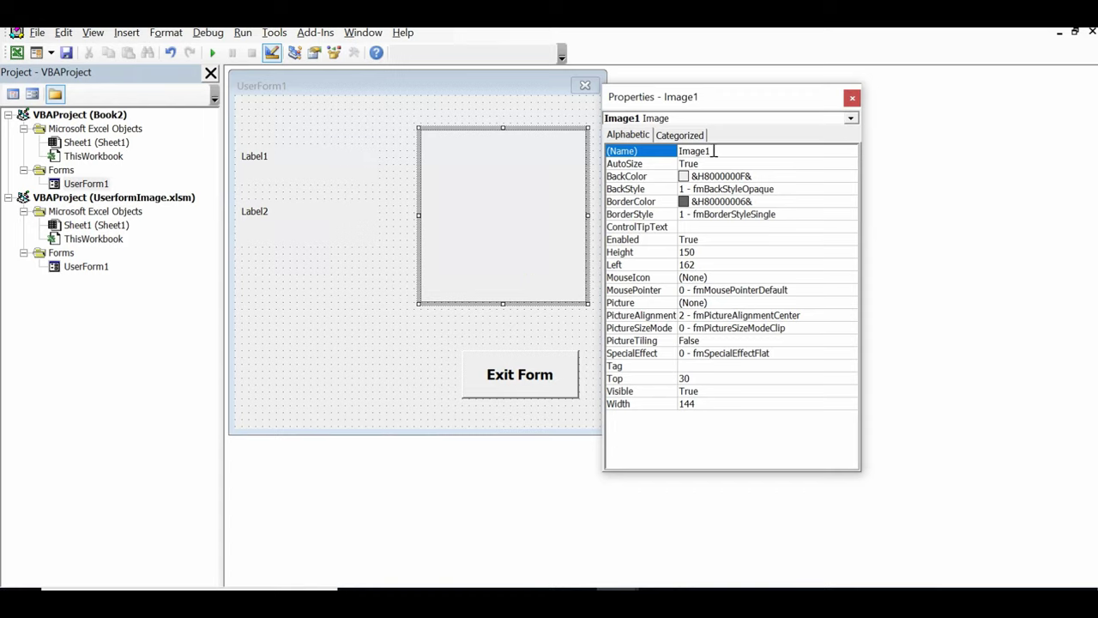
left_click_drag(714, 151, 680, 151)
left_click(853, 98)
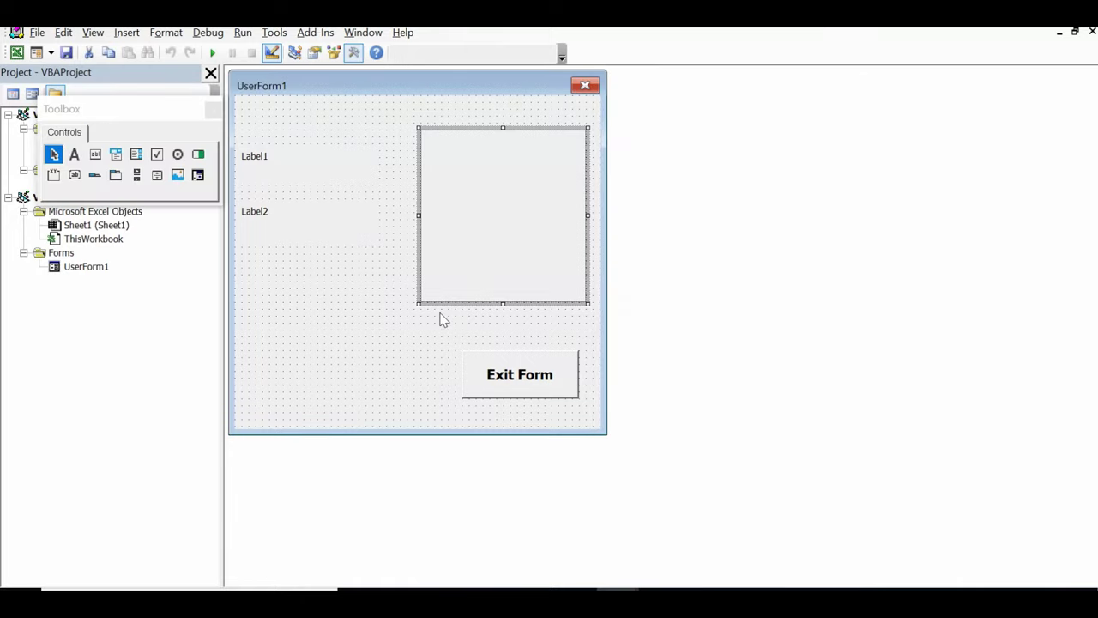
- In UserForm_Initialize, make the Image1.Picture line read =LoadPicture("path") with a placeholder path
key("F7")
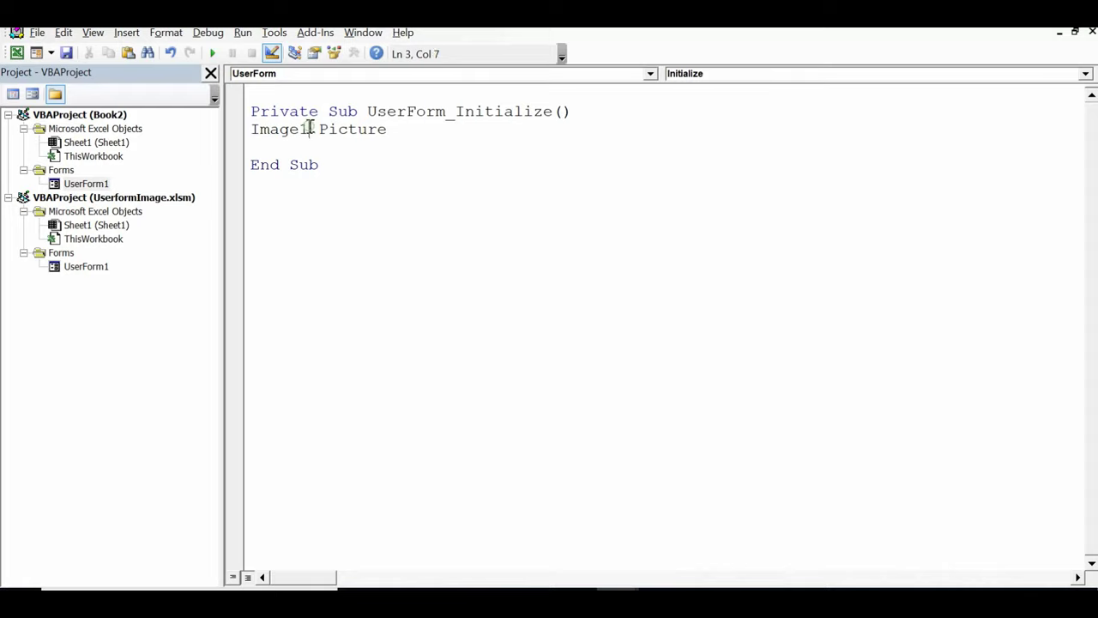
left_click(403, 128)
type("=")
type("loadpic")
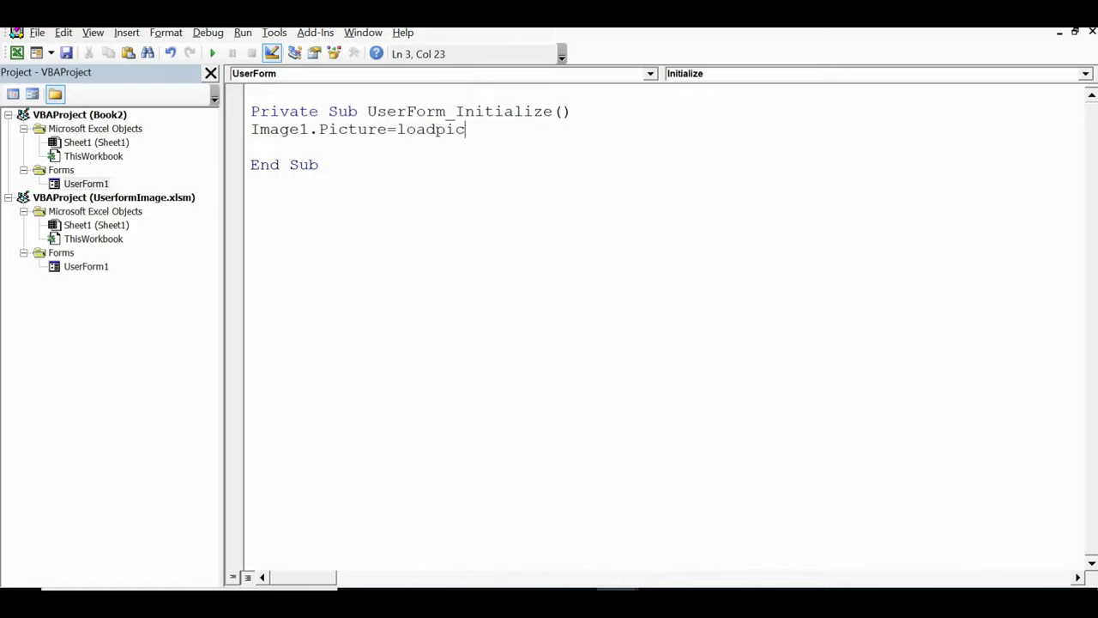
type("ture")
type("()")
type("\"")
type("\"")
left_click(524, 129)
type("p")
type("ath")
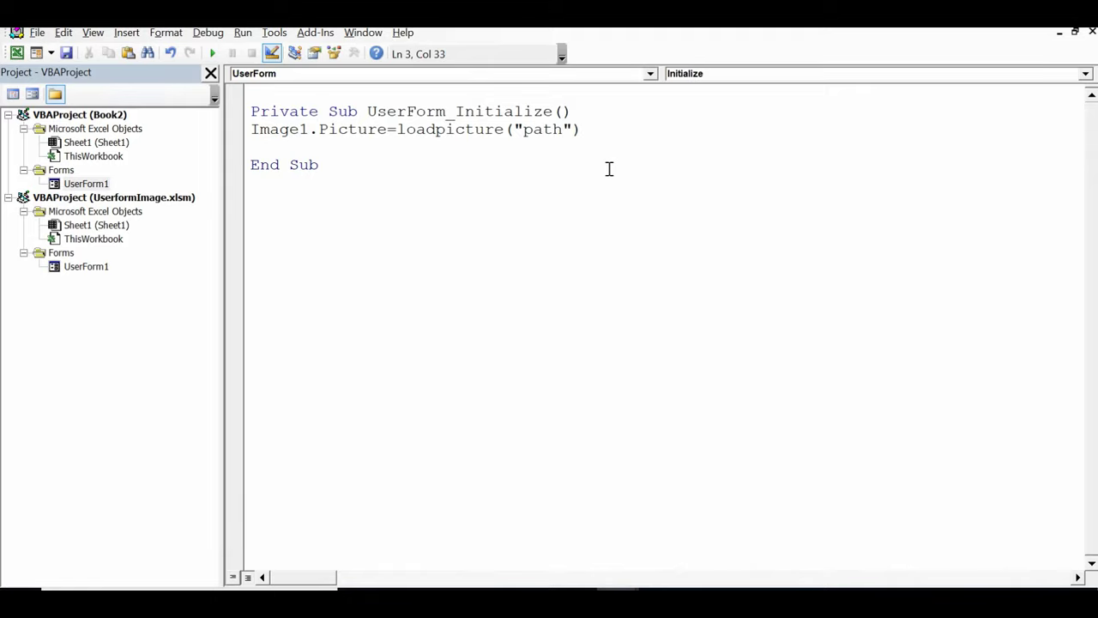
left_click(609, 169)
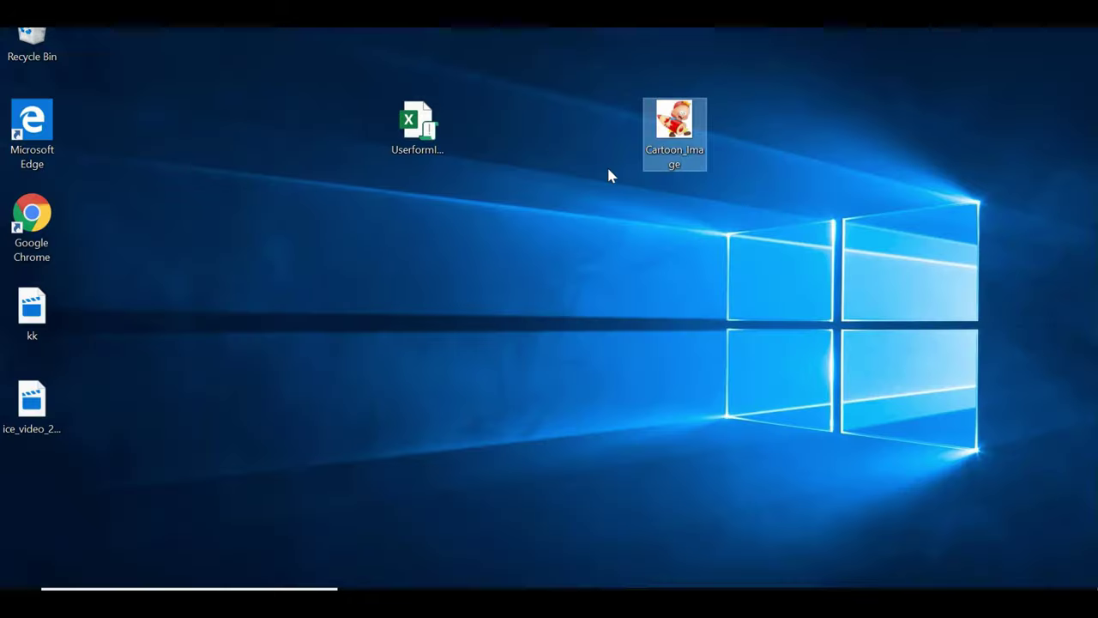
- Copy Cartoon_Image's Desktop folder location from its Properties window, then close Properties
right_click(670, 147)
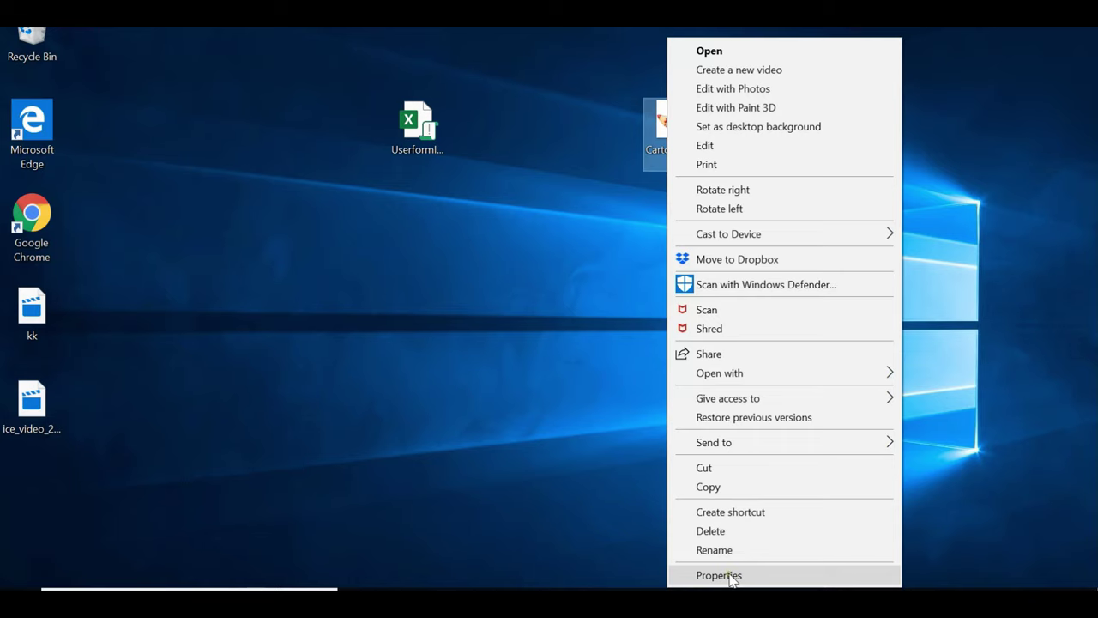
left_click(732, 576)
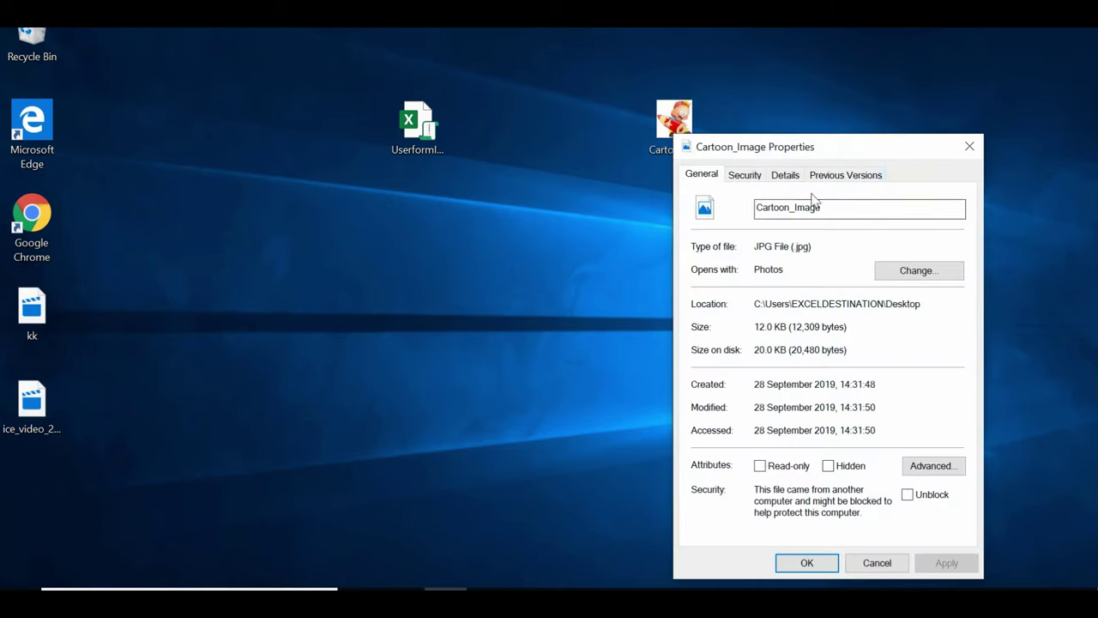
left_click_drag(847, 142, 841, 126)
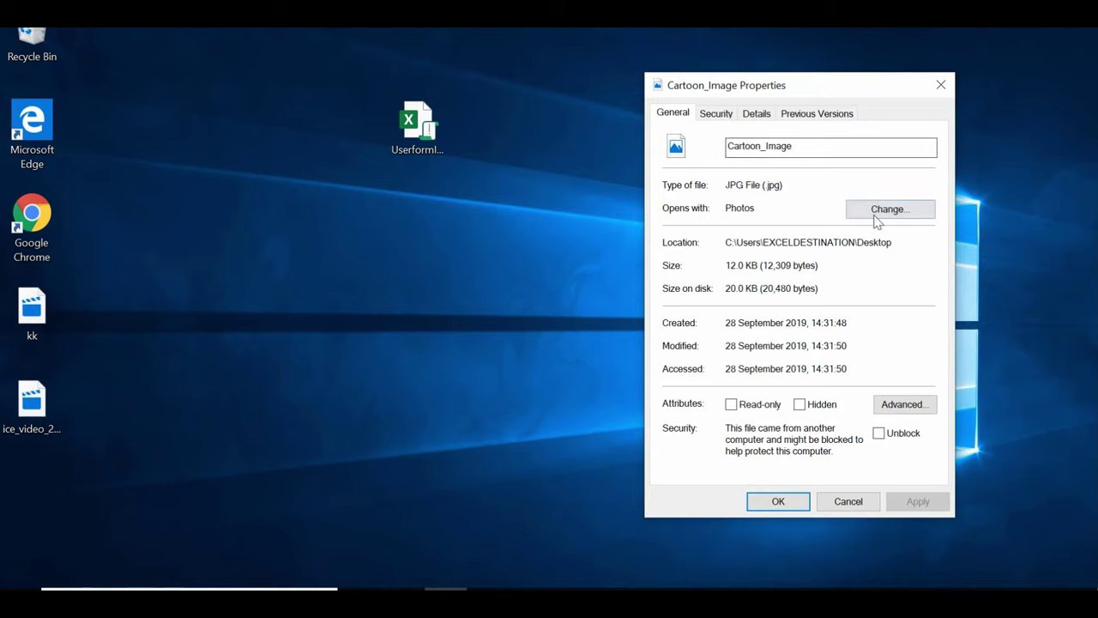
left_click_drag(894, 243, 723, 242)
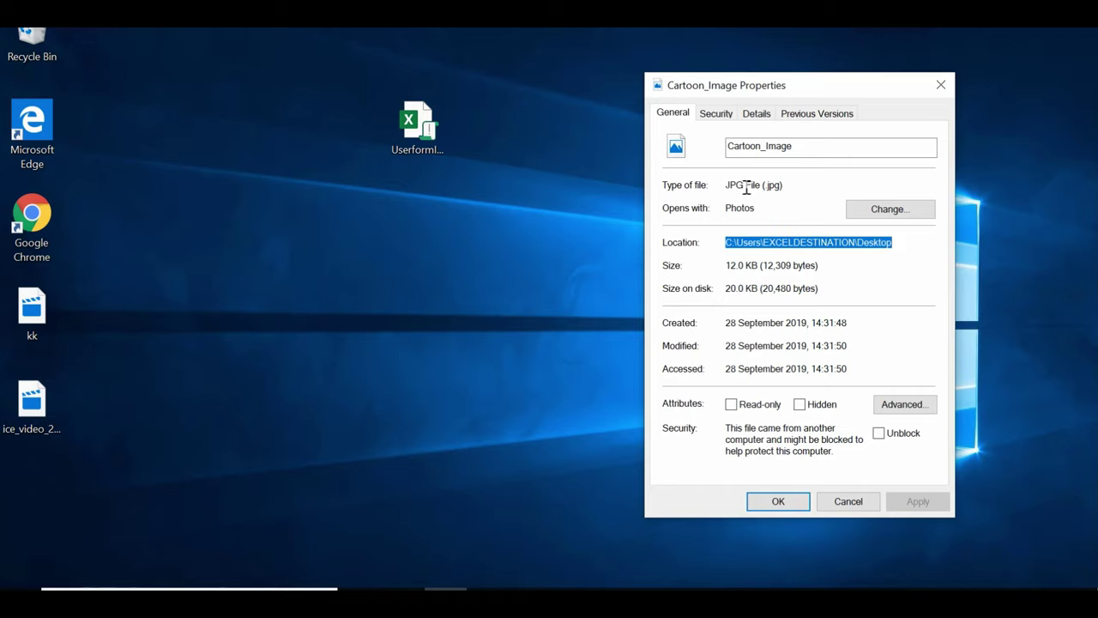
left_click(778, 505)
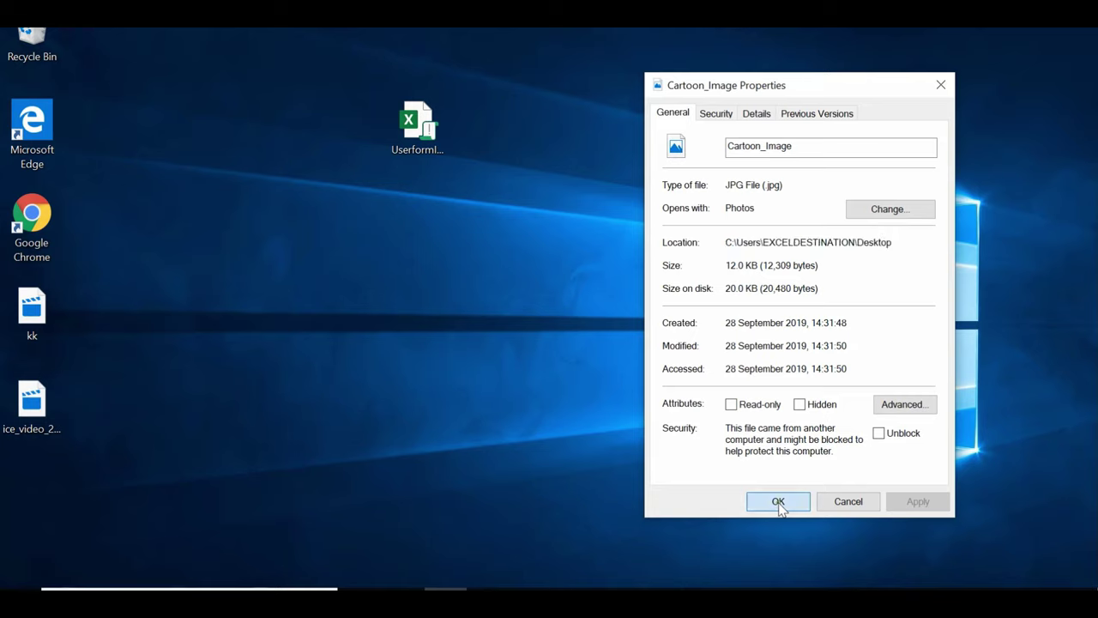
- Replace 'path' in LoadPicture with the pasted Desktop folder location plus a trailing backslash
mouse_move(613, 604)
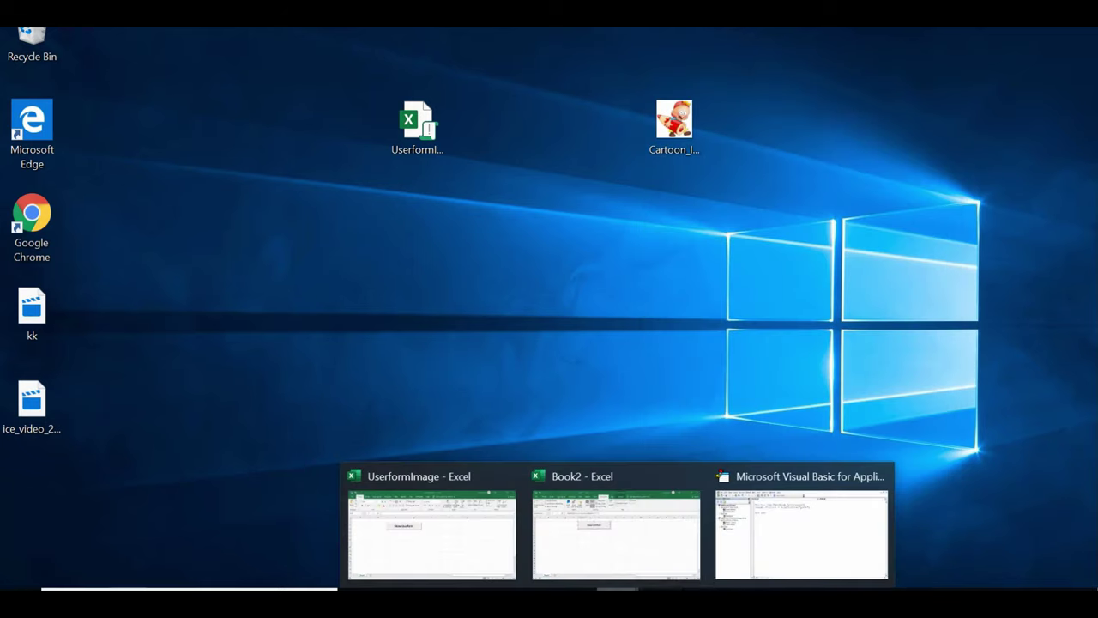
left_click(780, 549)
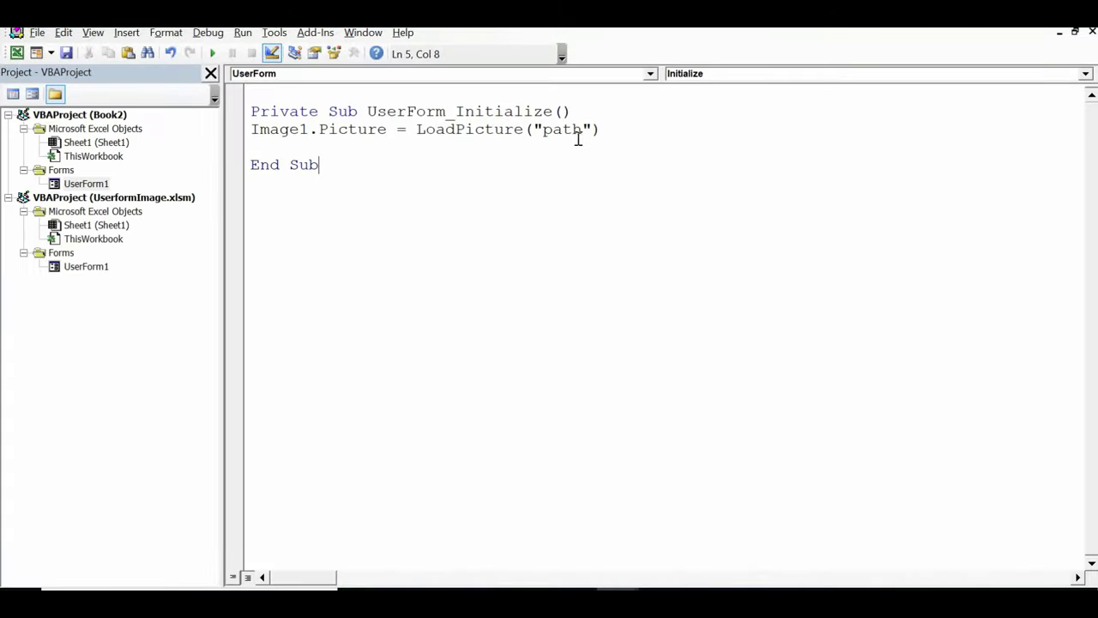
left_click_drag(581, 130, 544, 130)
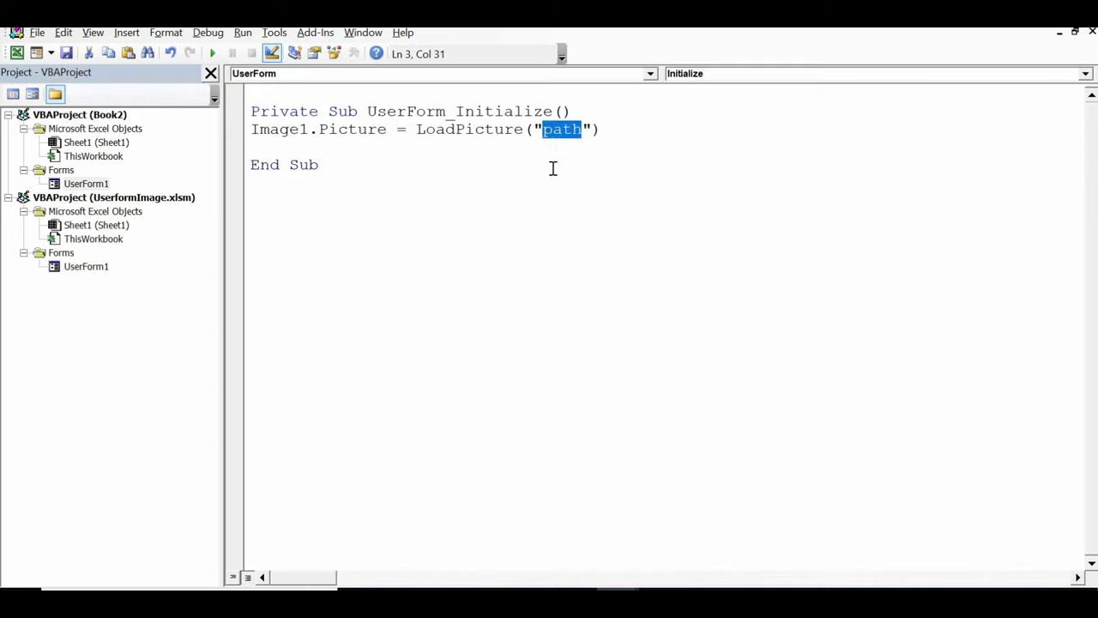
type("C:\\Users\\EXCELDESTINATION\\Desktop")
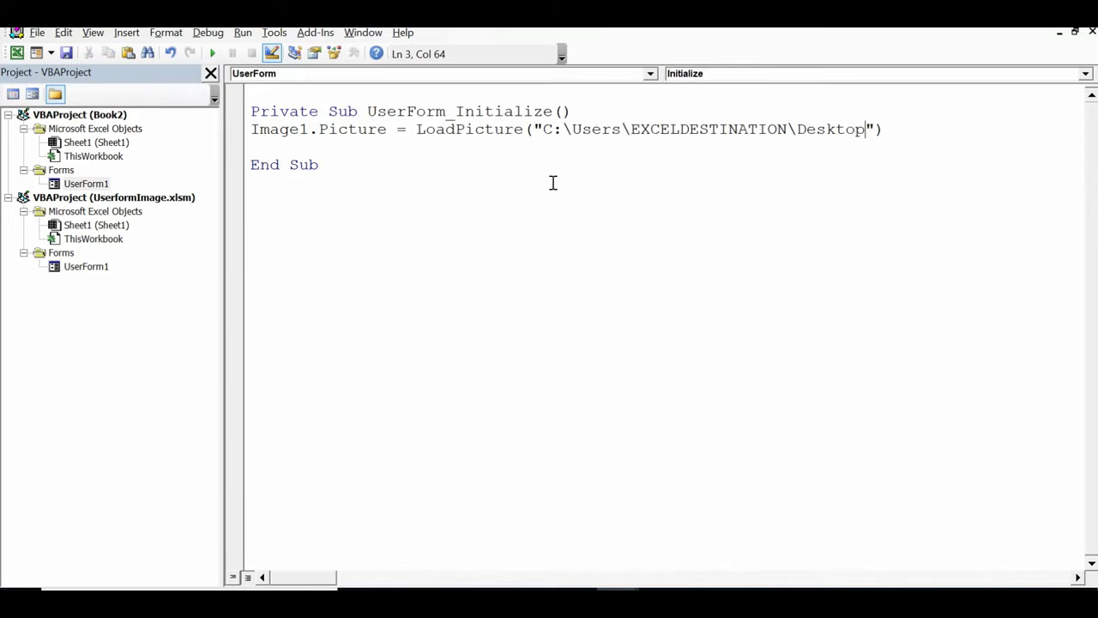
type("\\")
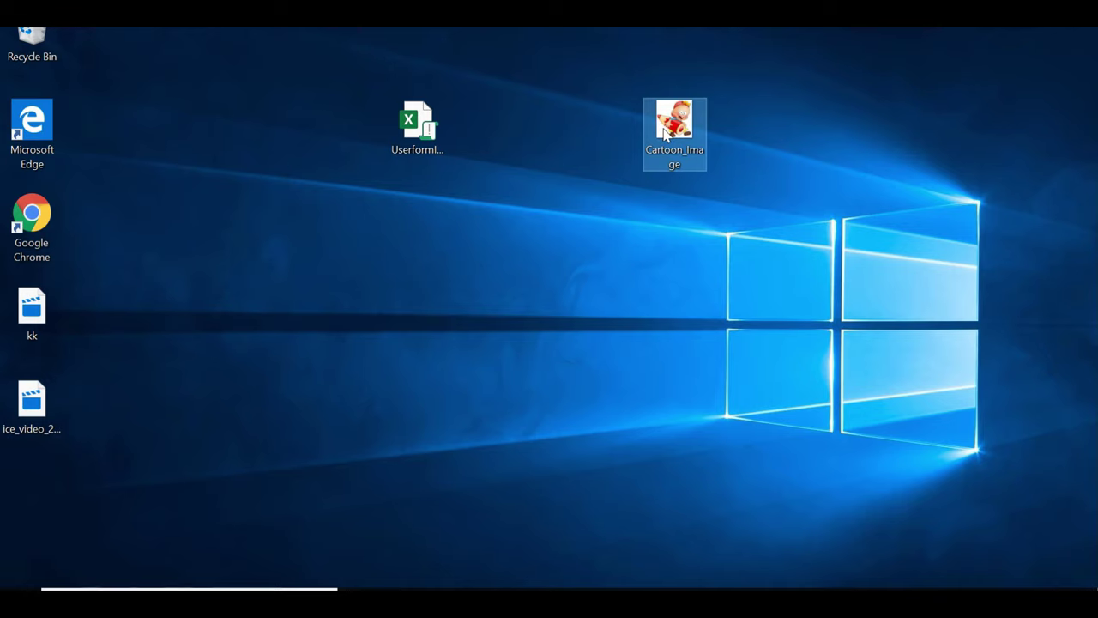
- Copy the Cartoon_Image file name from its rename box, leaving the name unchanged
right_click(664, 133)
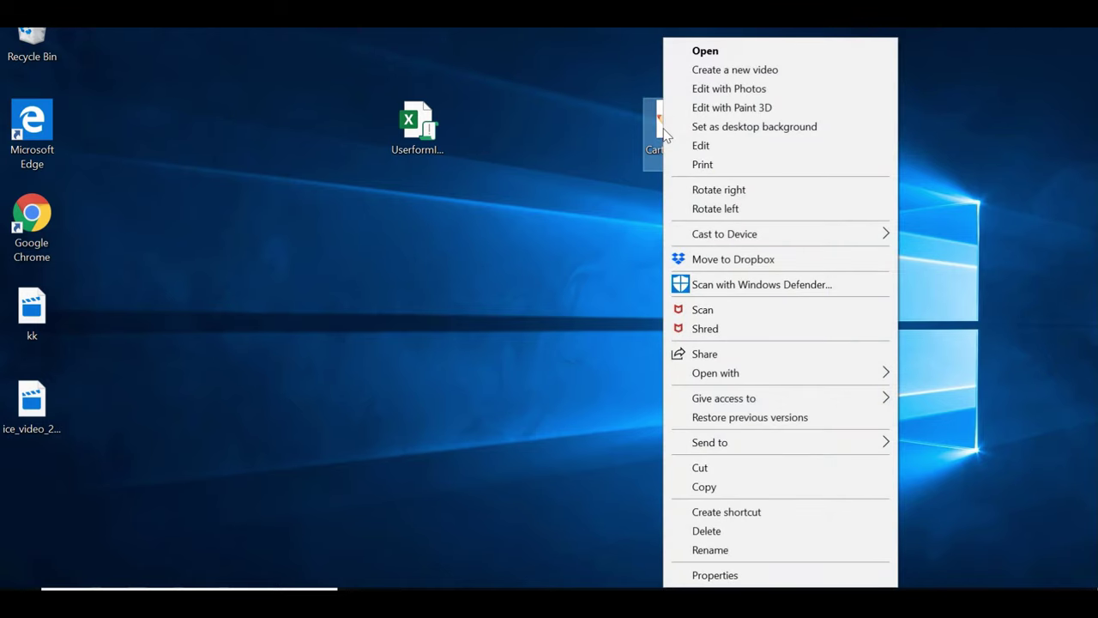
left_click(710, 549)
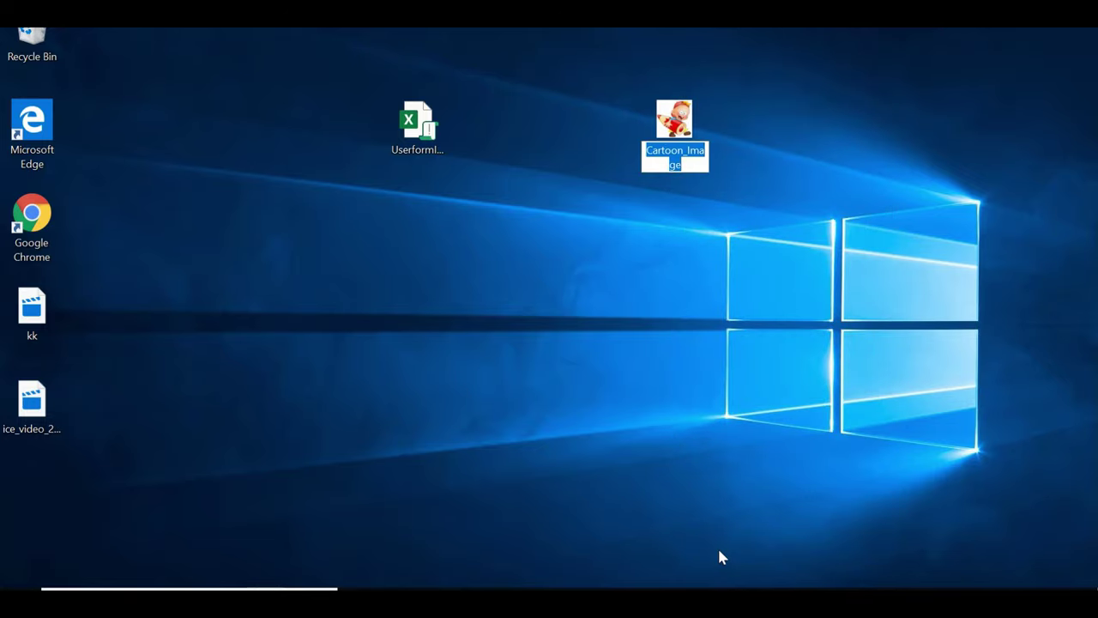
key("Return")
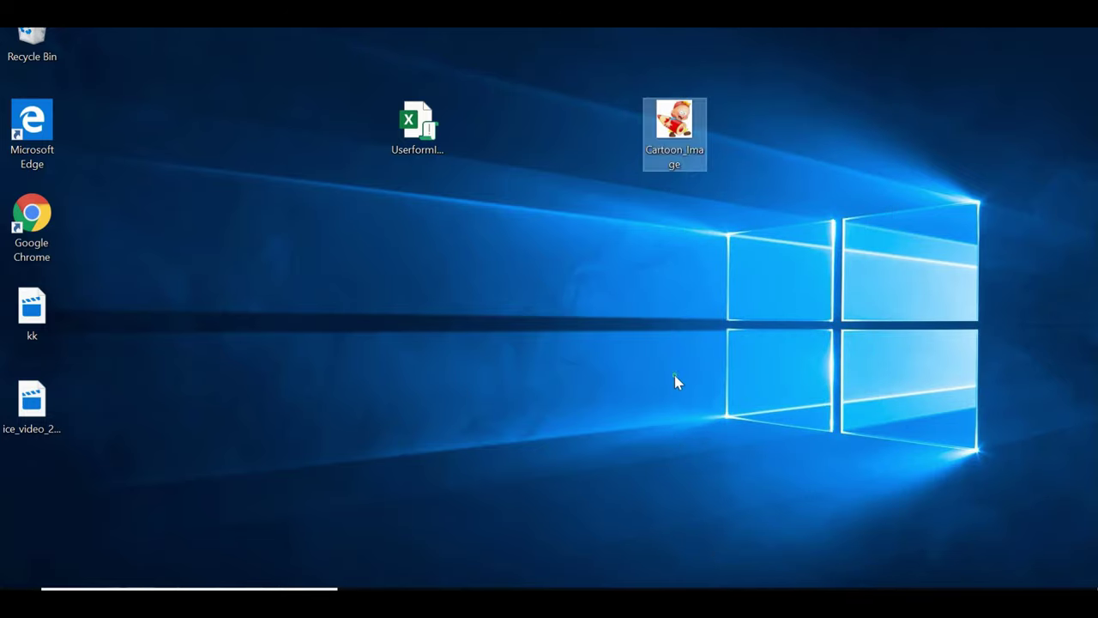
mouse_move(620, 601)
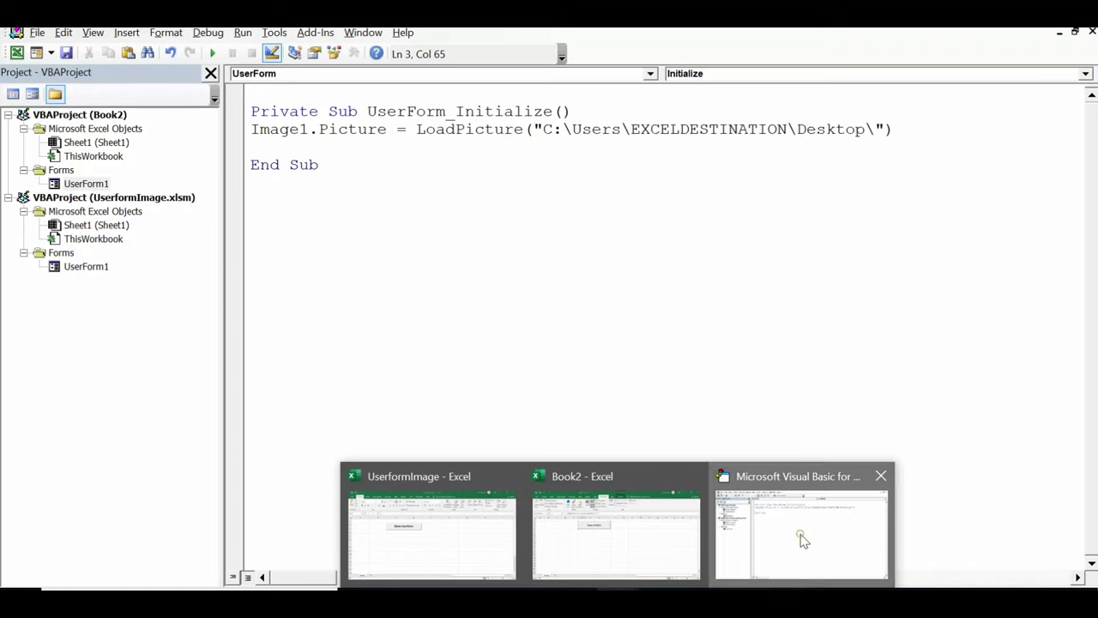
left_click(799, 536)
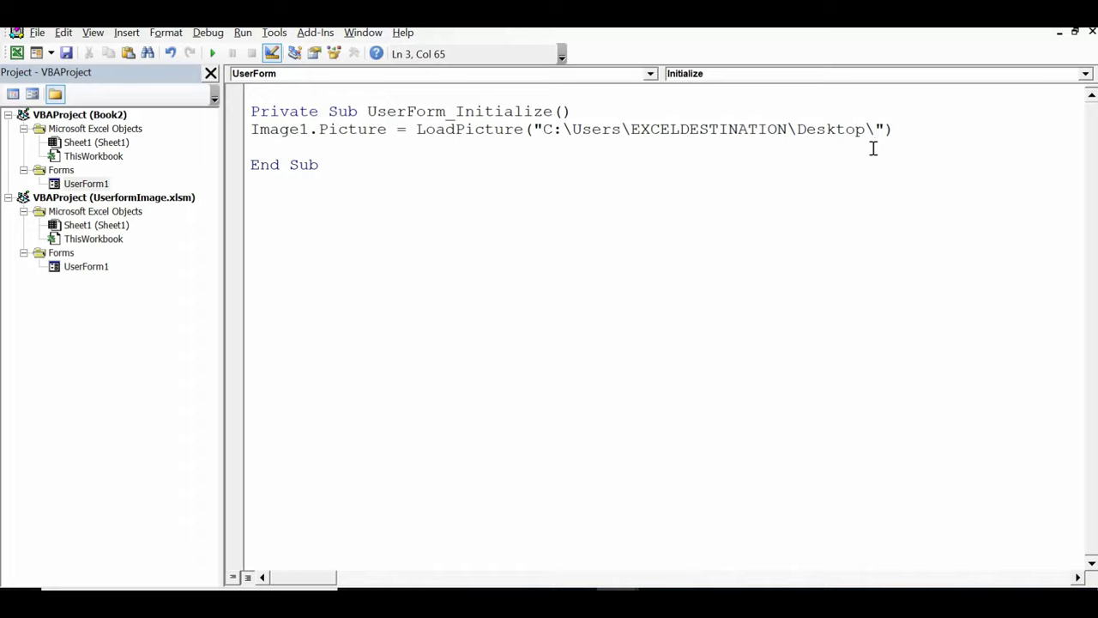
- Append Cartoon_Image to the LoadPicture path and delete the blank line before End Sub
type("Cartoon_Image")
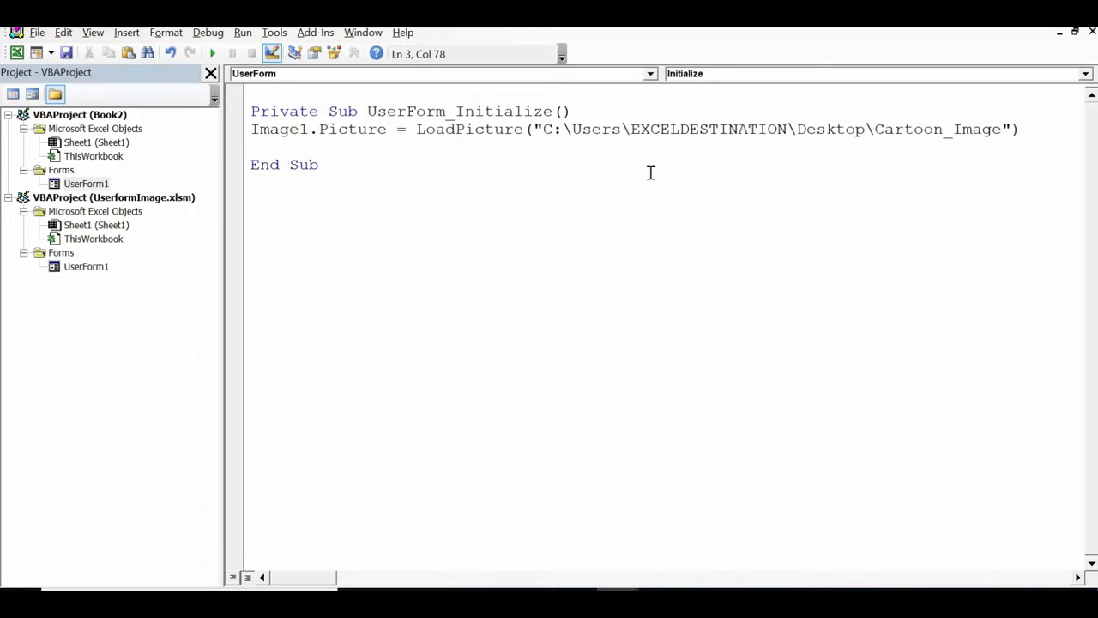
left_click(268, 143)
key("Delete")
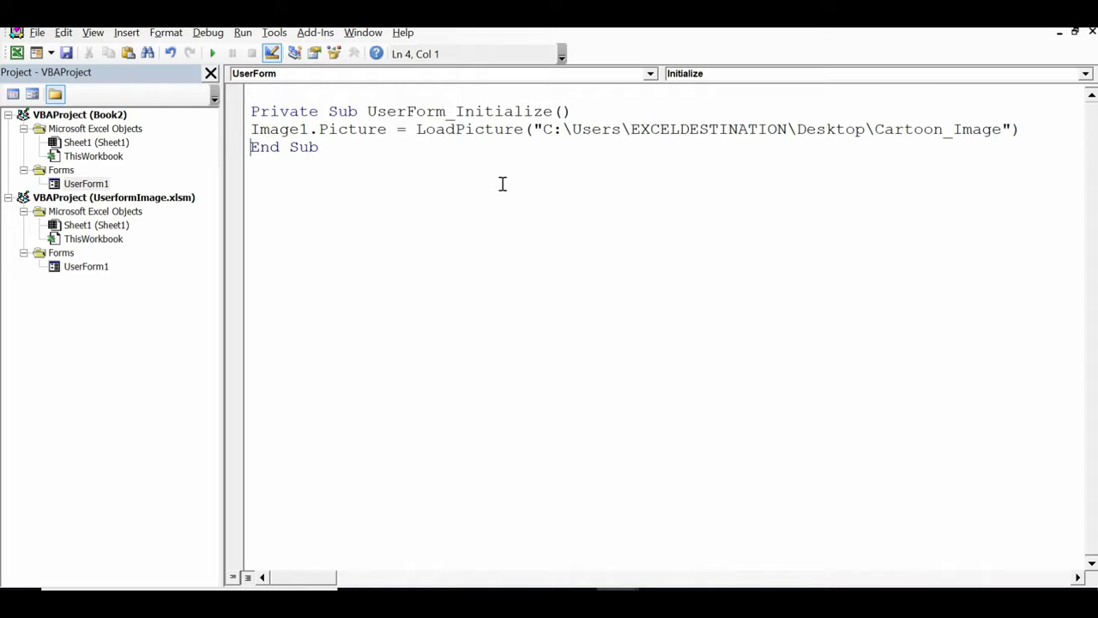
left_click(507, 183)
- Walk through the Initialize routine's parts, then create an empty click routine for Exit Form
left_click_drag(1025, 129, 330, 137)
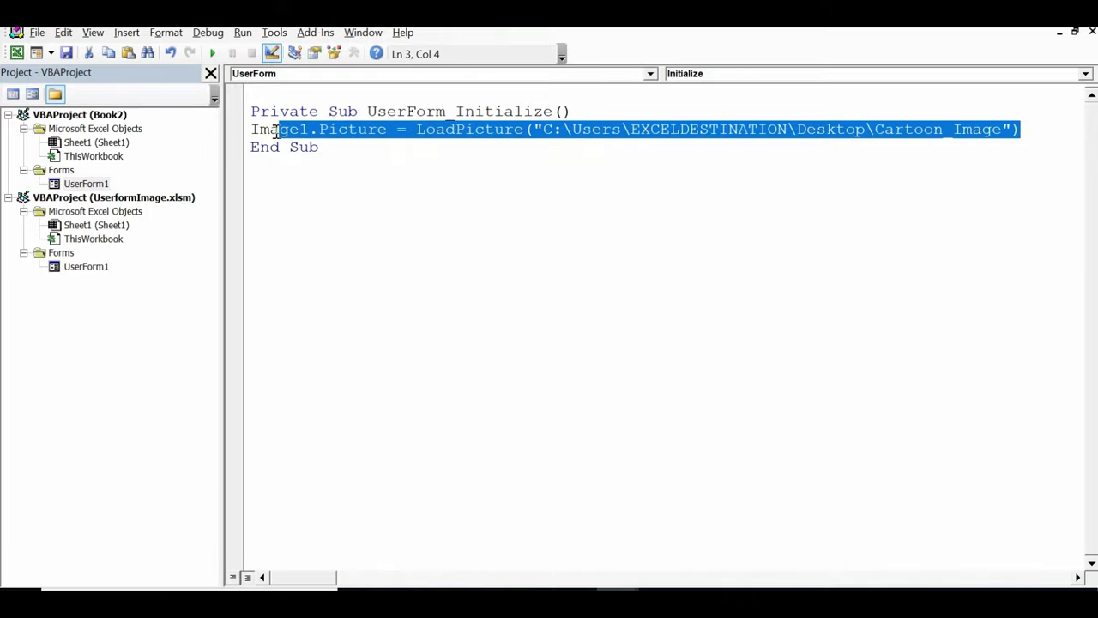
left_click_drag(329, 138, 247, 135)
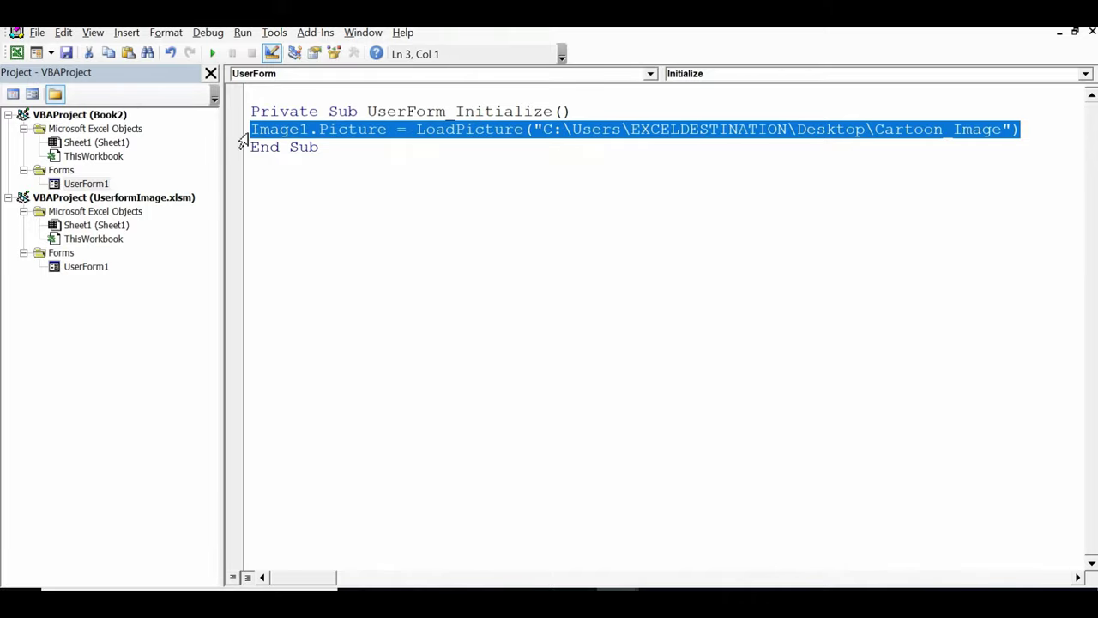
left_click(341, 163)
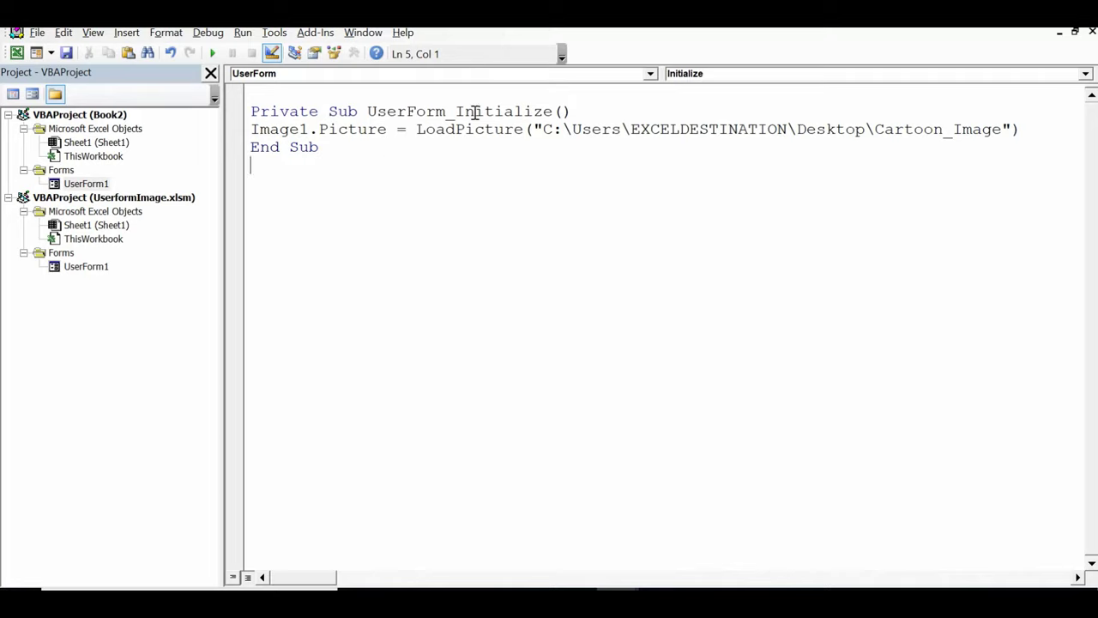
left_click_drag(572, 112, 368, 115)
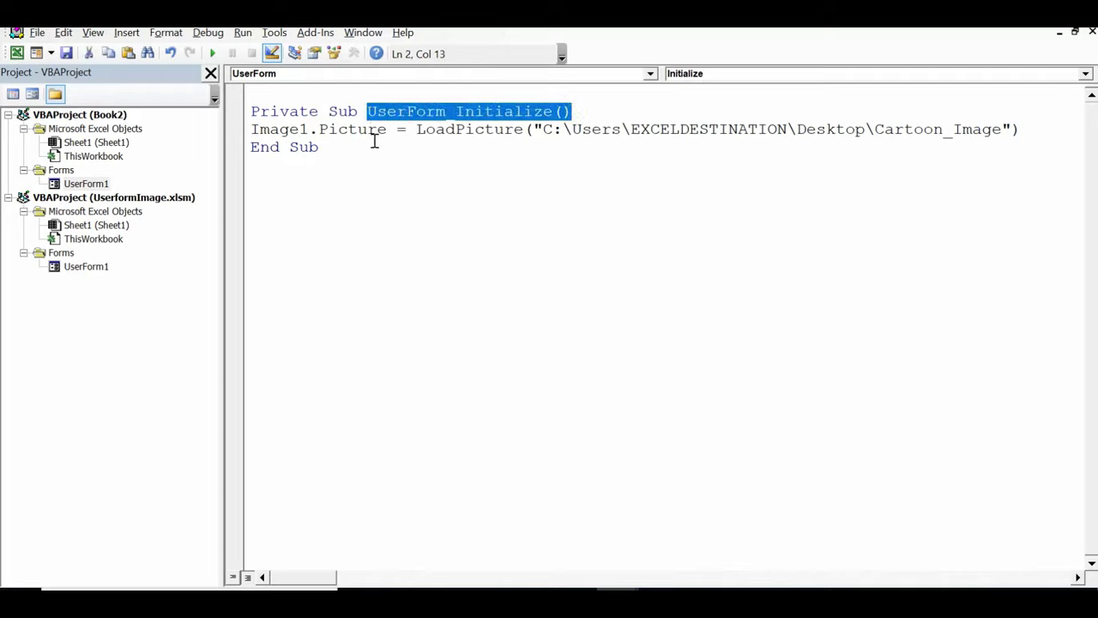
left_click(326, 151)
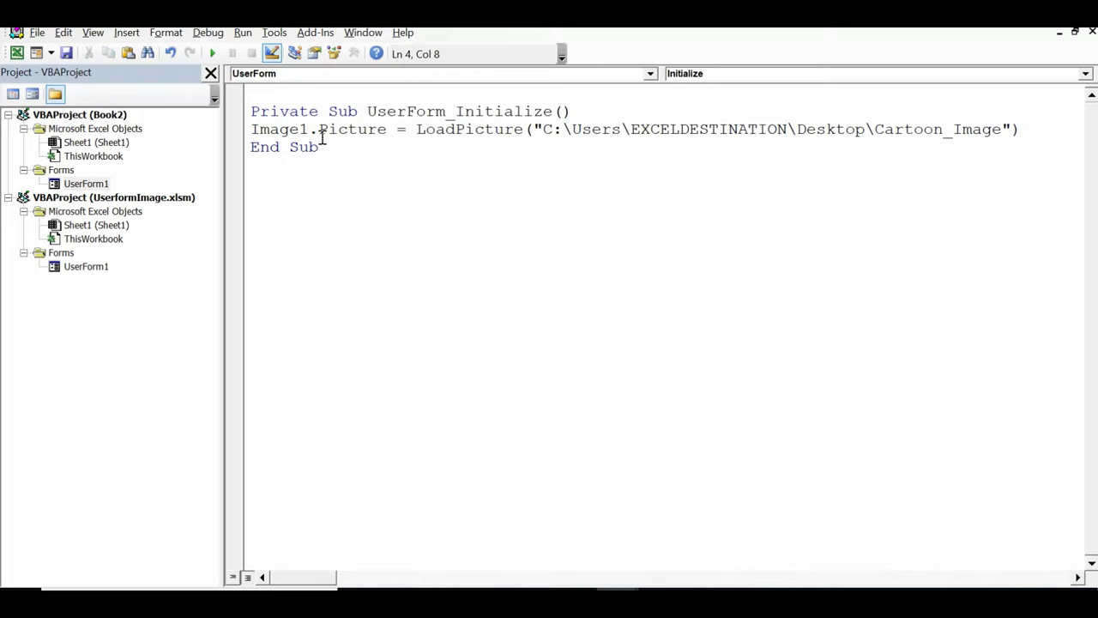
left_click_drag(251, 129, 355, 136)
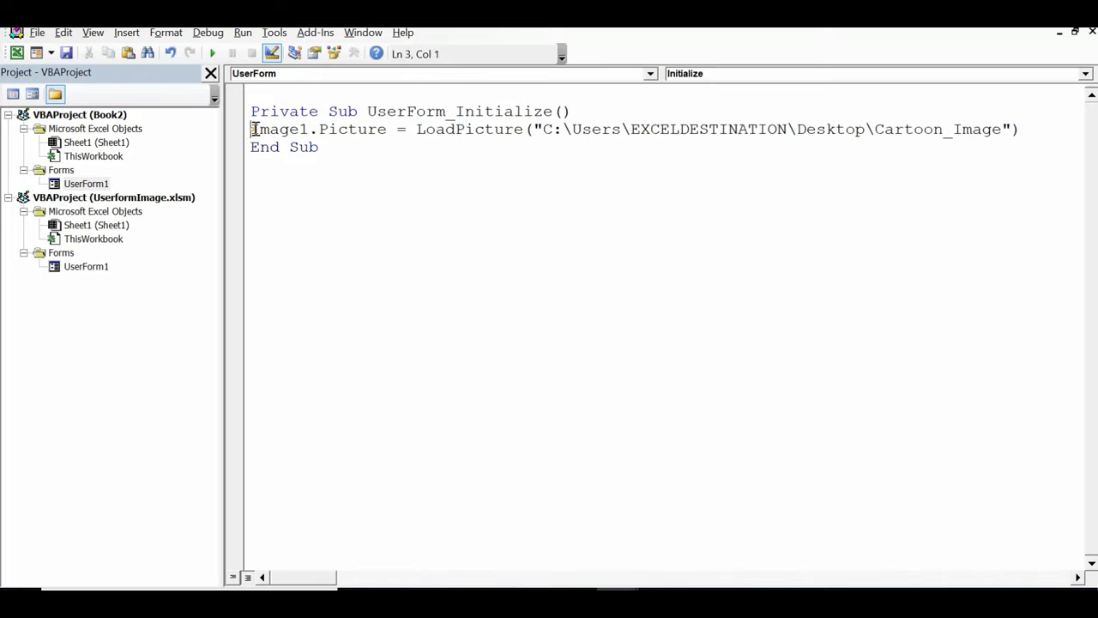
left_click(358, 152)
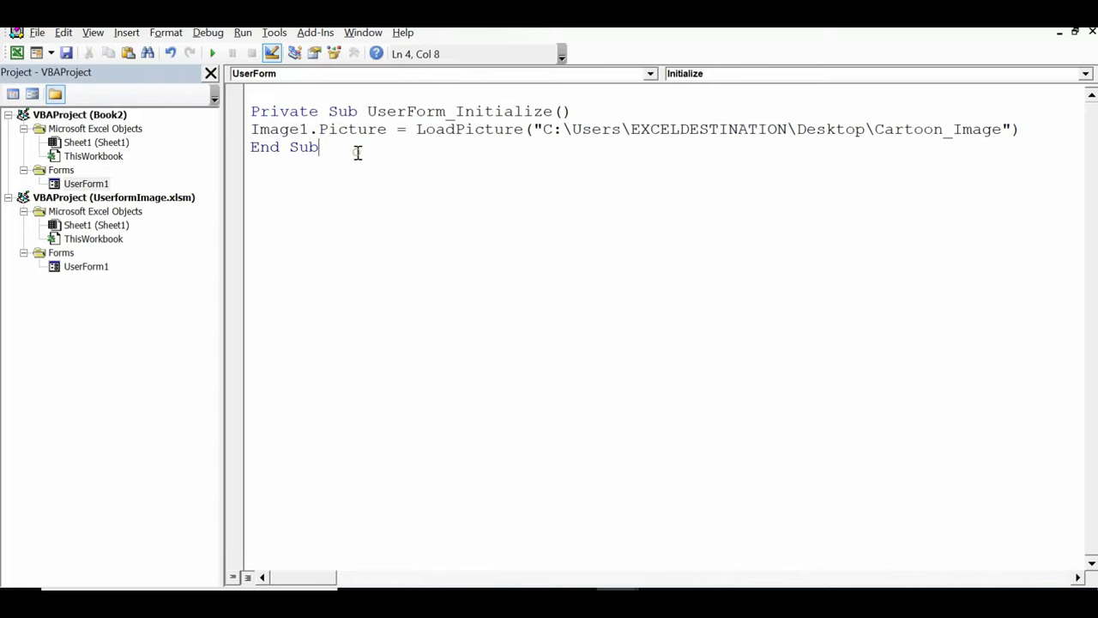
double_click(85, 183)
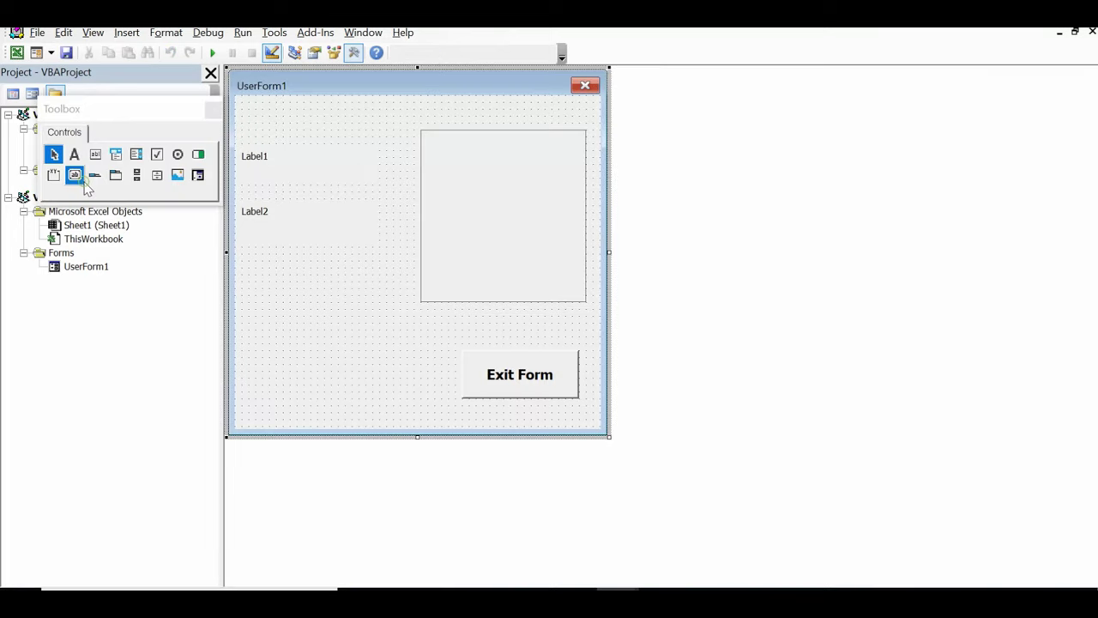
double_click(517, 380)
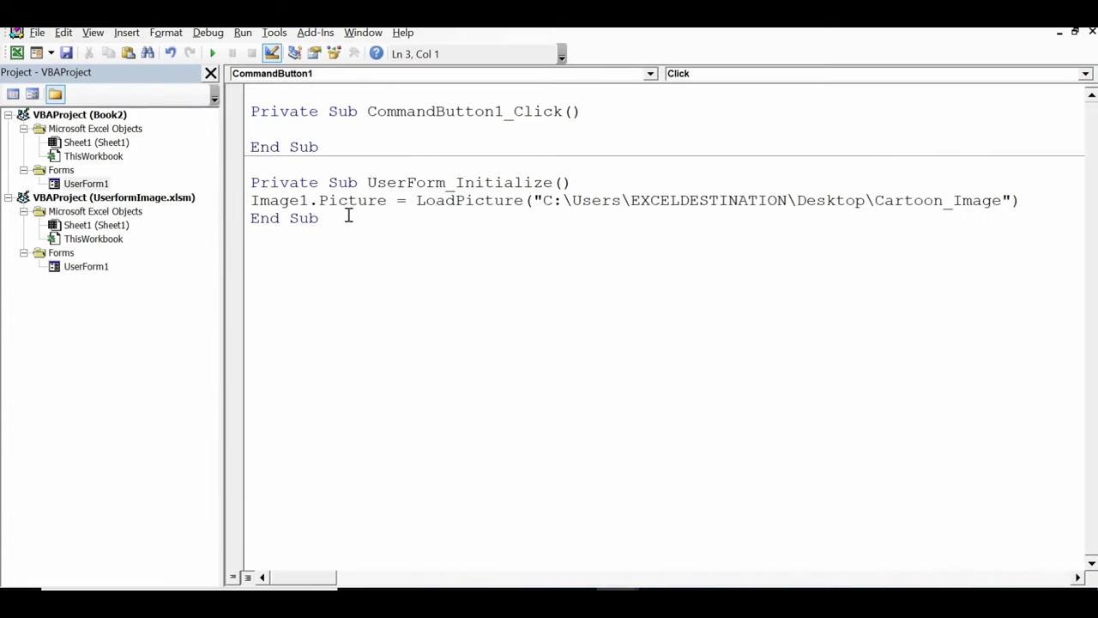
- Enter Unload UserForm1 in CommandButton1_Click so Exit Form closes the form
type("unloa")
type("d userfor")
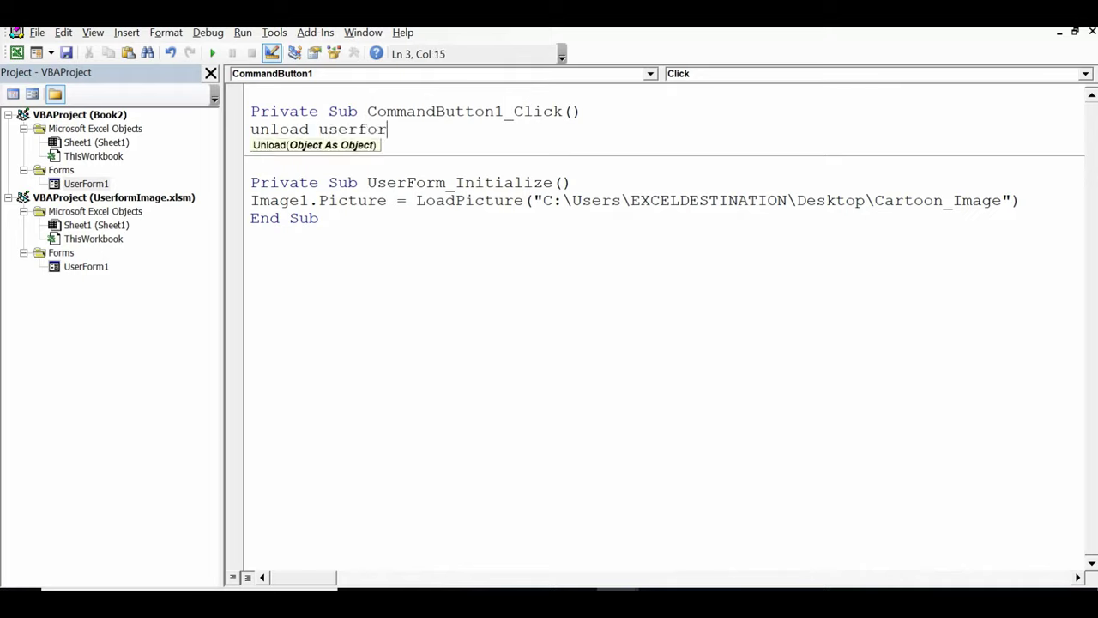
type("m1")
left_click(464, 266)
left_click_drag(408, 130, 319, 131)
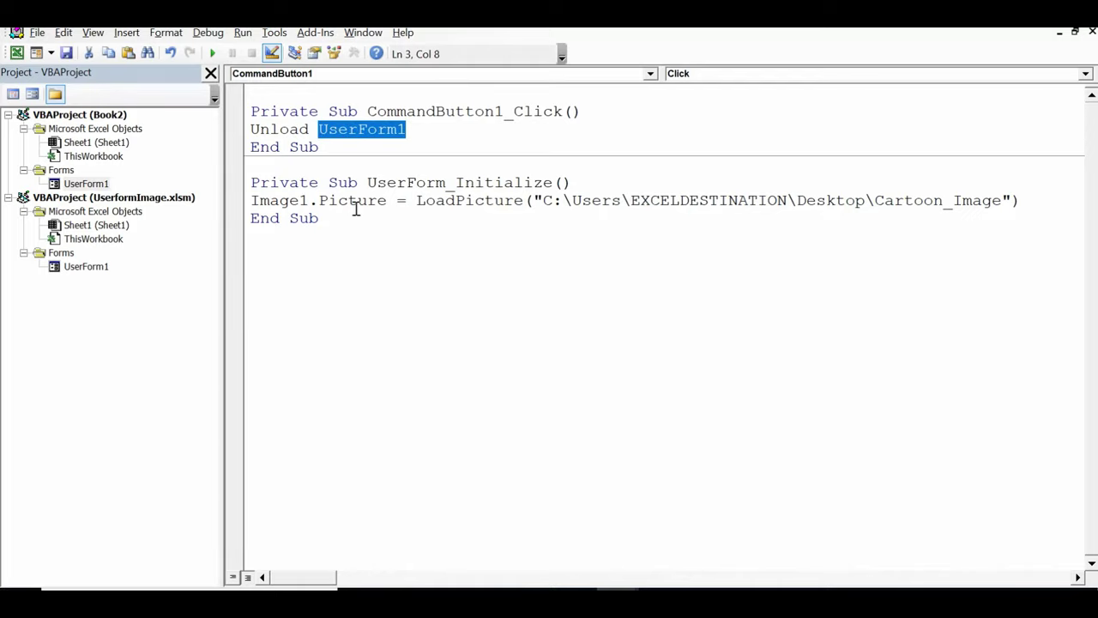
- Check the (Name) of UserForm1 and Image1 in Properties, then close Properties and reselect the form
double_click(84, 184)
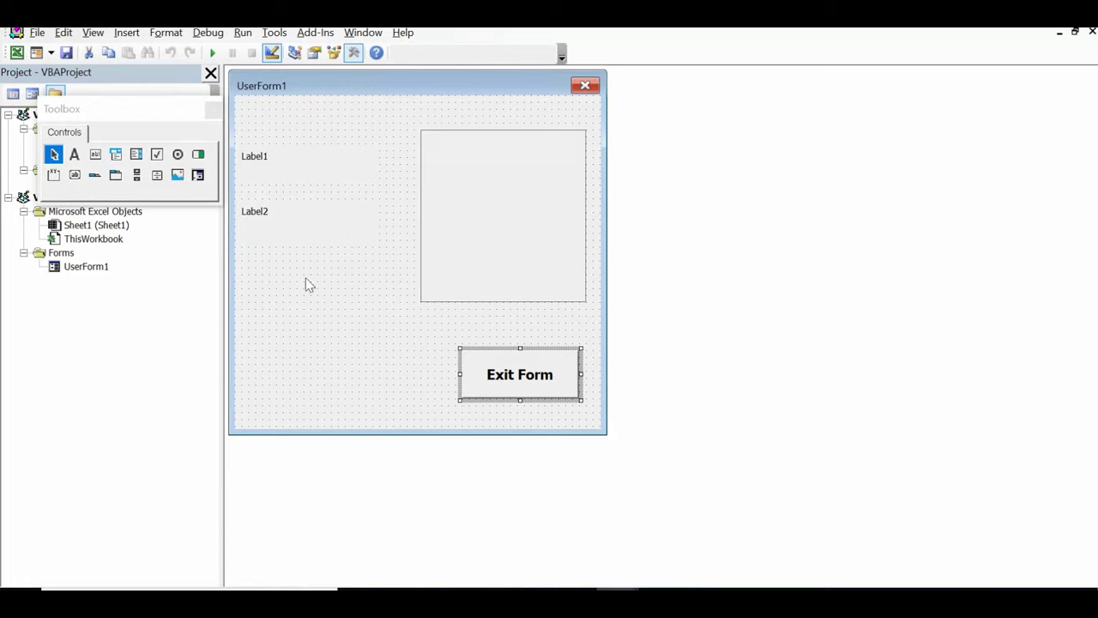
left_click(339, 368)
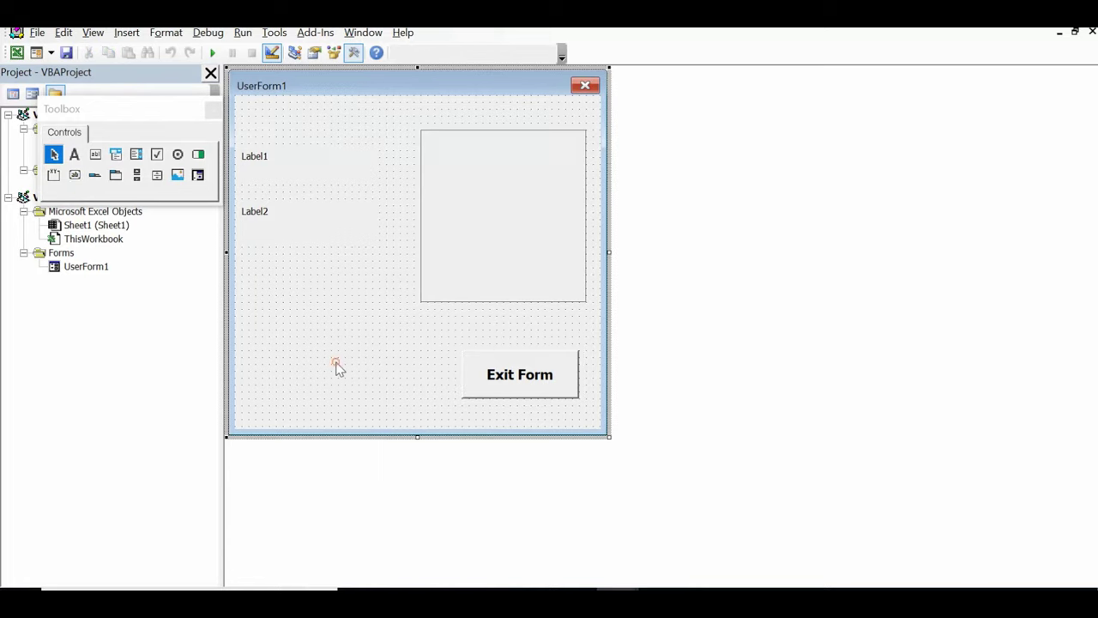
right_click(338, 367)
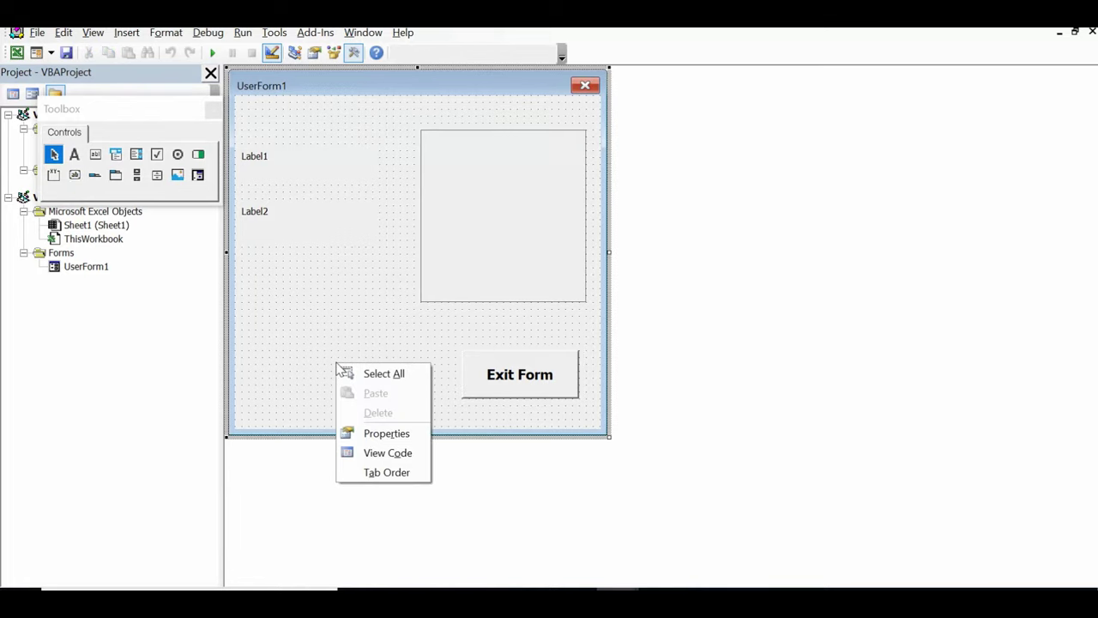
left_click(386, 433)
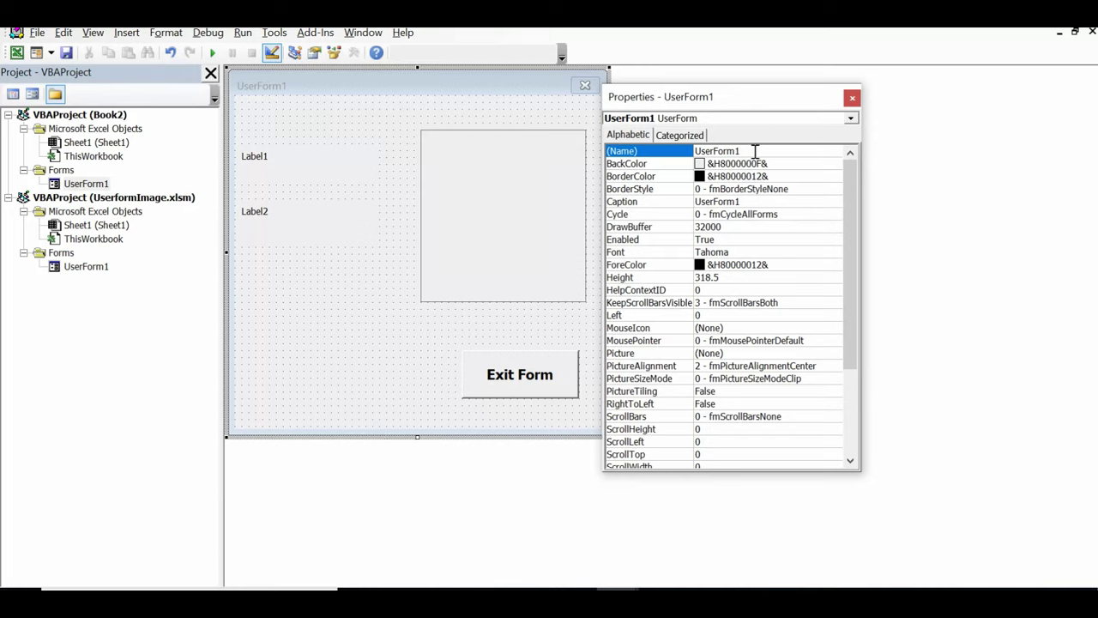
left_click_drag(755, 150, 698, 151)
left_click(518, 204)
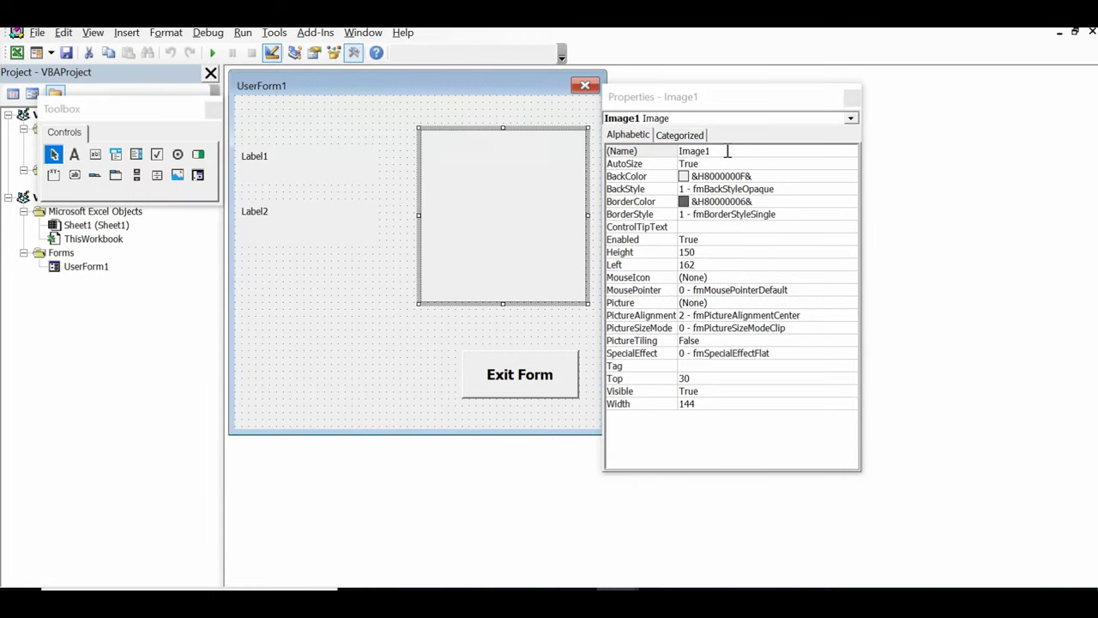
left_click_drag(725, 150, 677, 151)
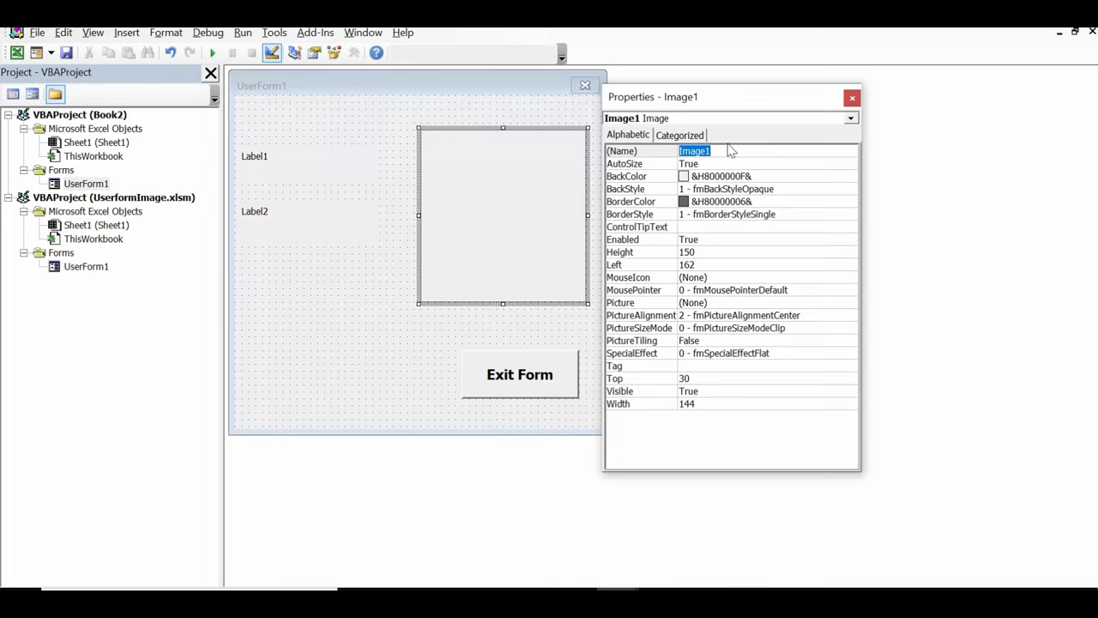
left_click(851, 98)
left_click(415, 364)
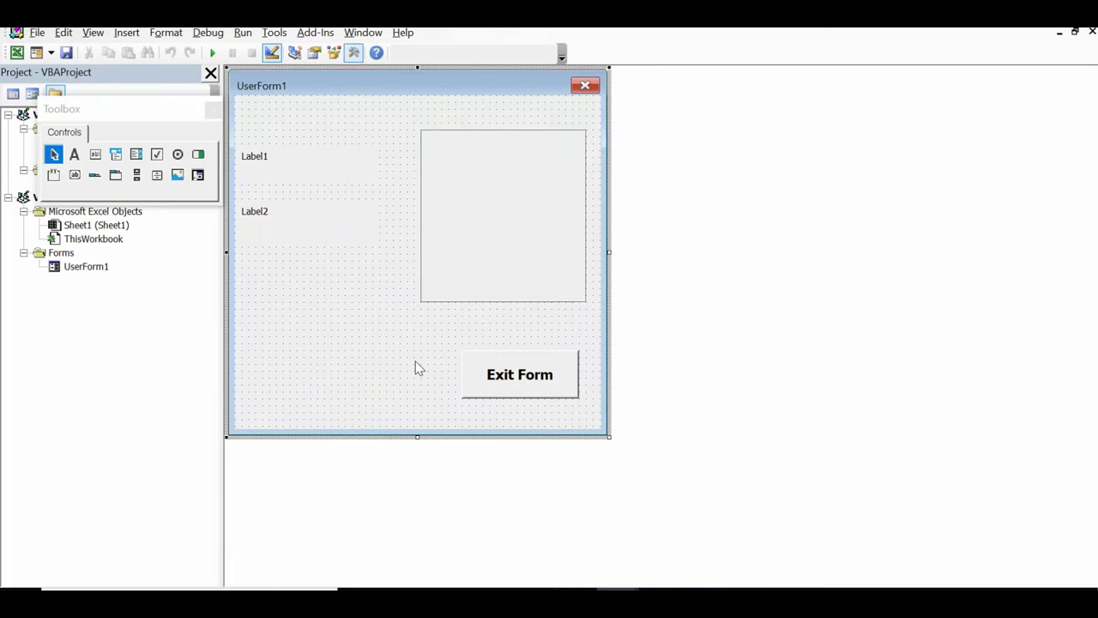
- Add UserForm1.Show to the Show Userform button's Click sub in Book2
mouse_move(618, 588)
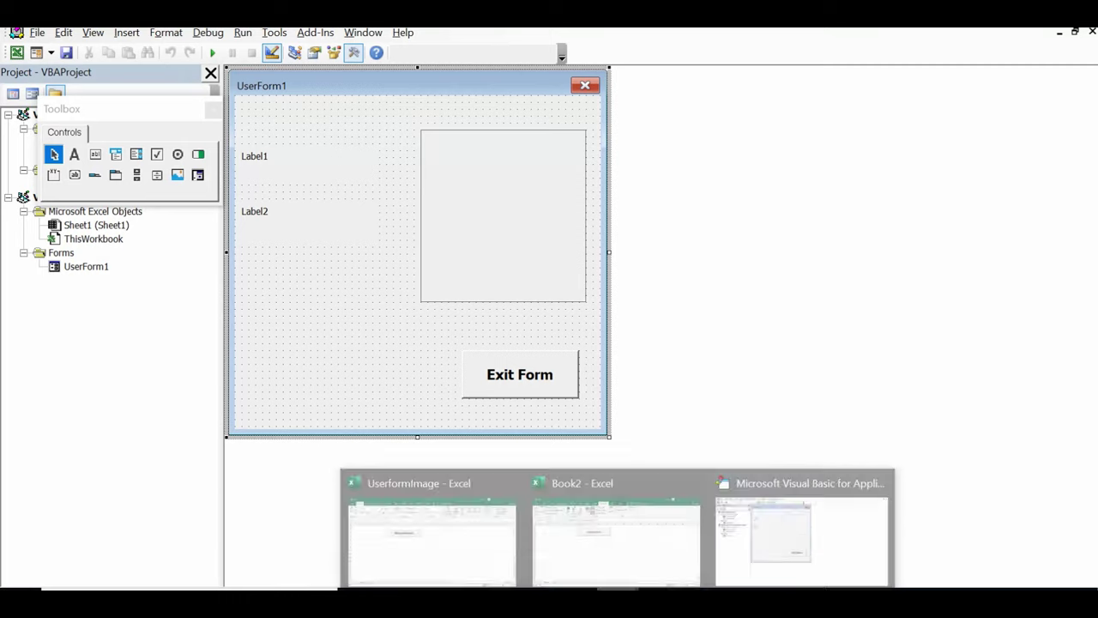
left_click(649, 562)
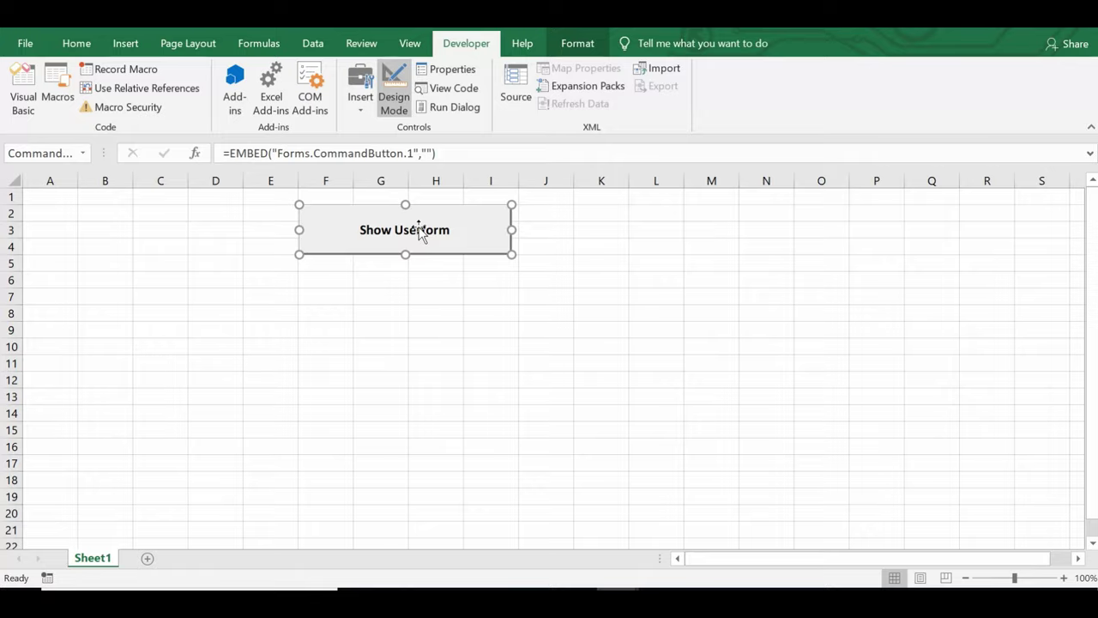
double_click(419, 230)
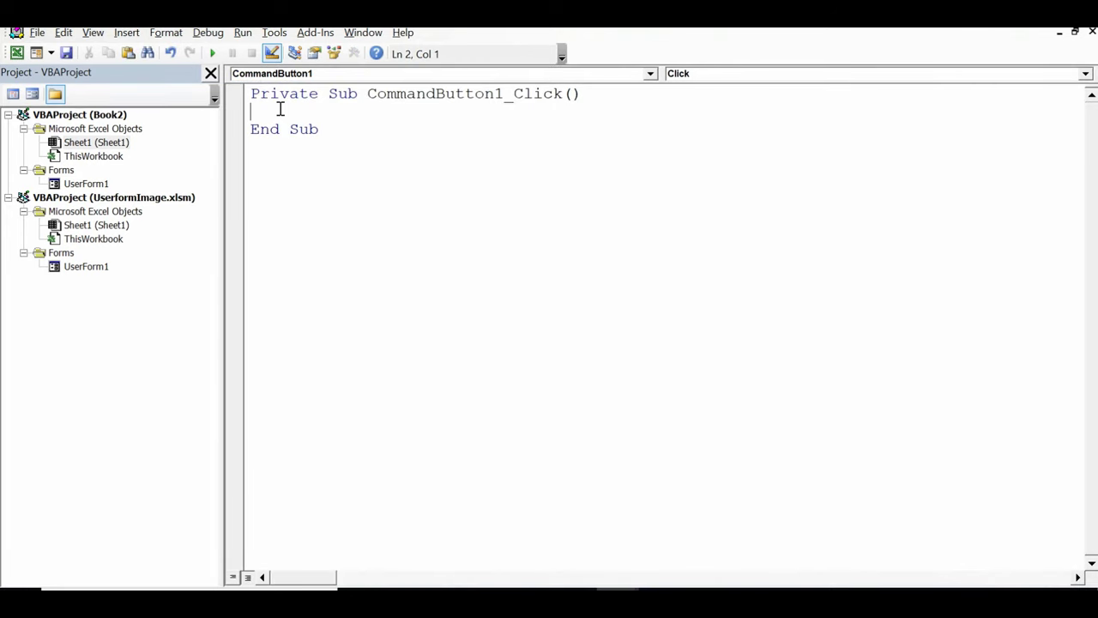
type("us")
type("erfo")
type("rm1.")
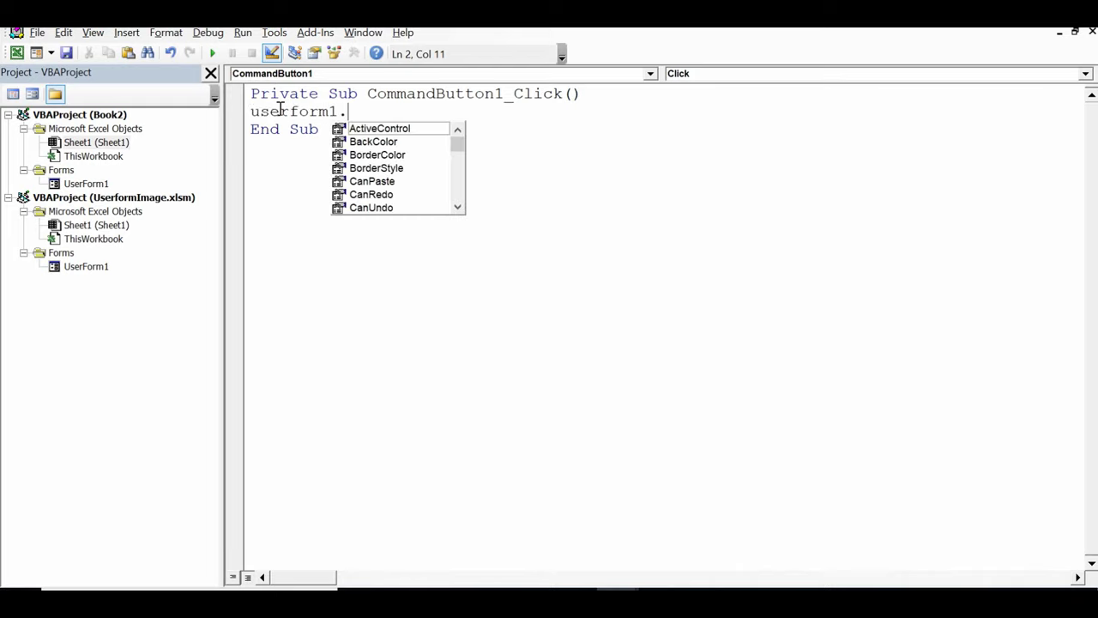
type("show")
key("Return")
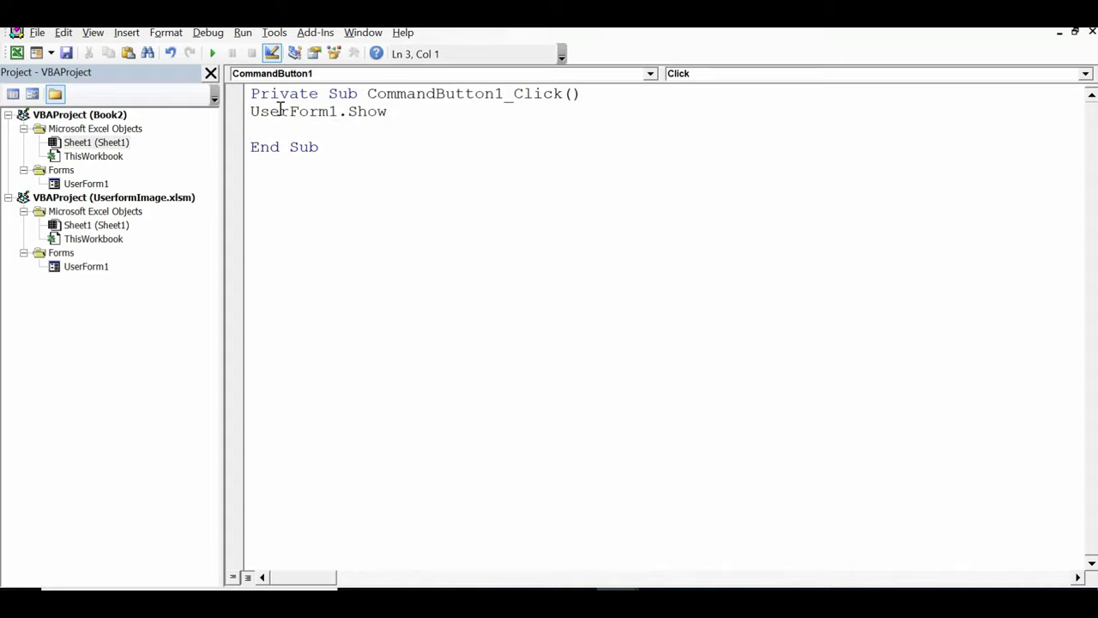
key("Delete")
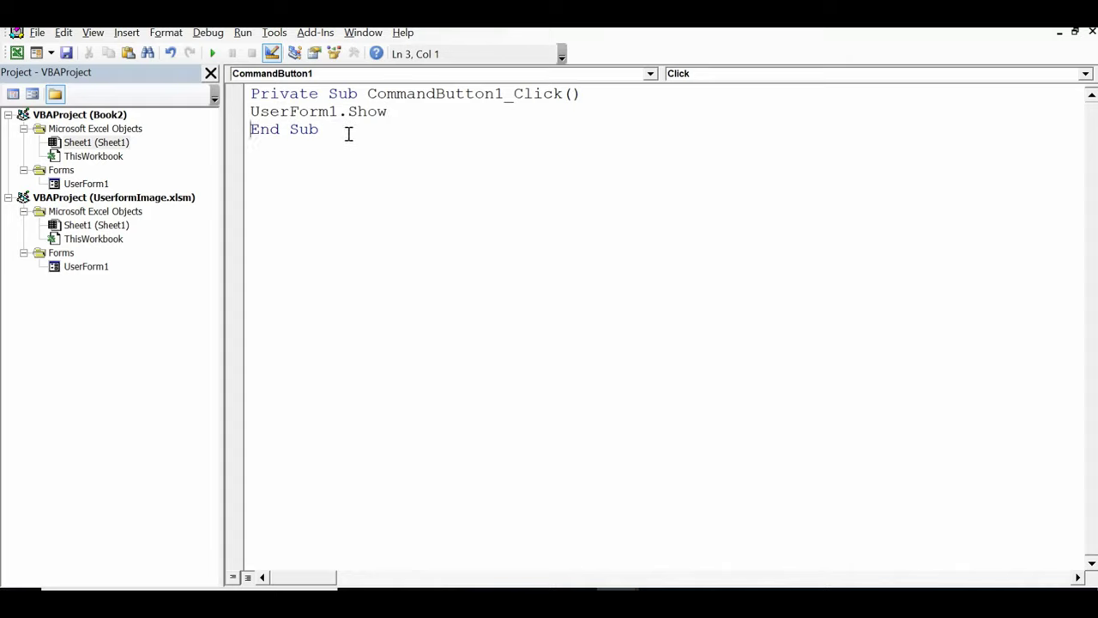
- Point out the UserForm1.Show line and the UserForm1 name, then reopen UserForm1's design
left_click(348, 133)
left_click_drag(387, 112, 249, 117)
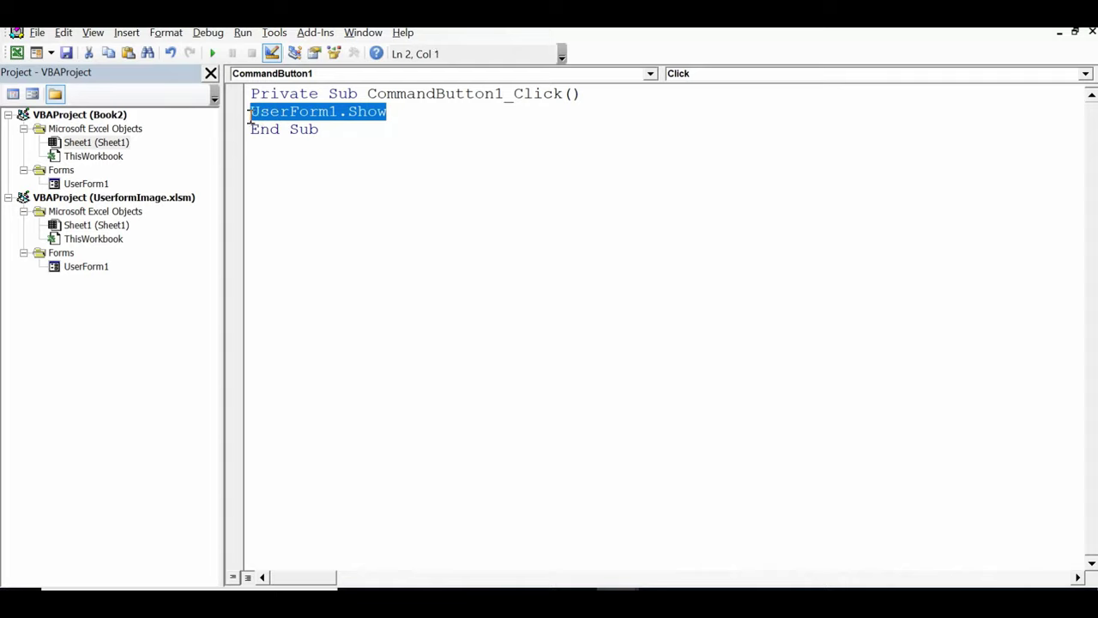
left_click(360, 140)
left_click_drag(340, 112, 251, 113)
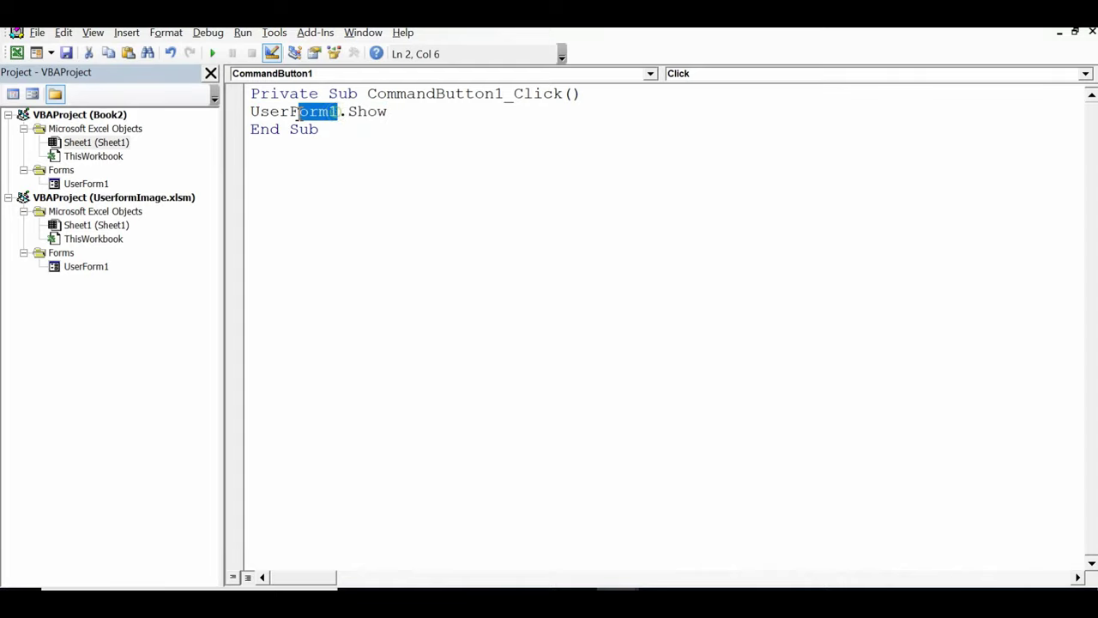
left_click(352, 112)
left_click(392, 112)
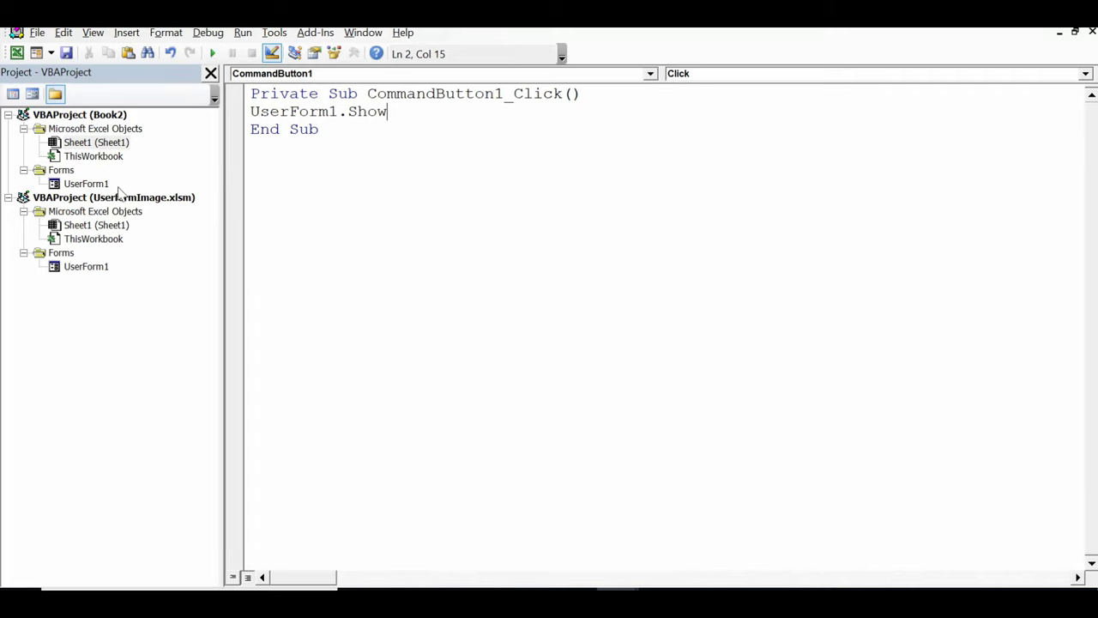
double_click(85, 184)
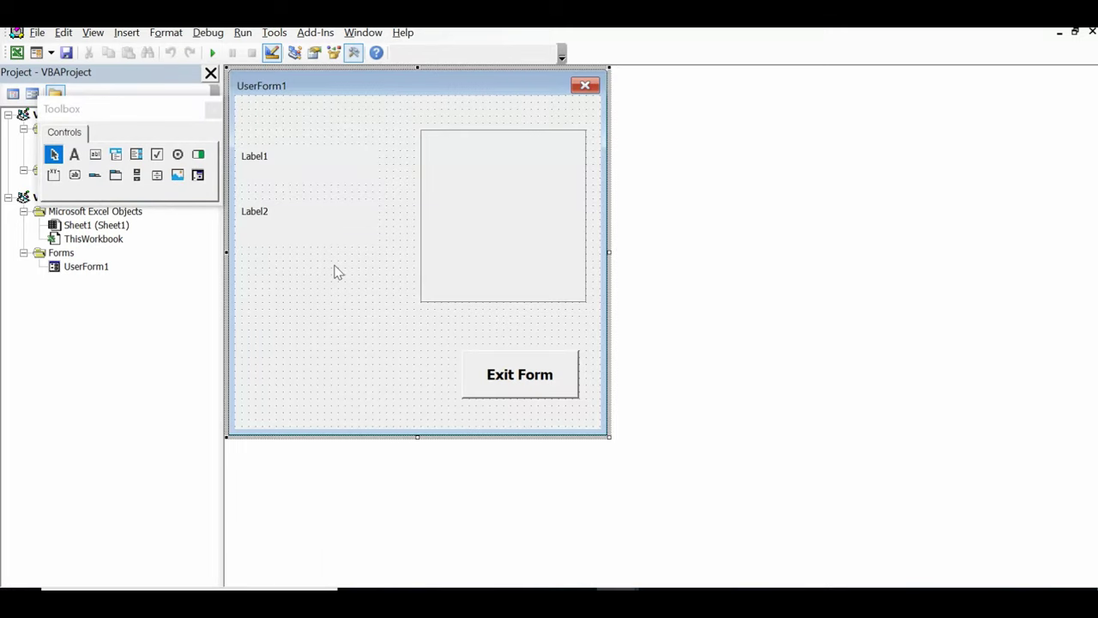
- Select the Image1 box on UserForm1, then bring the Book2 worksheet back into view
left_click(491, 226)
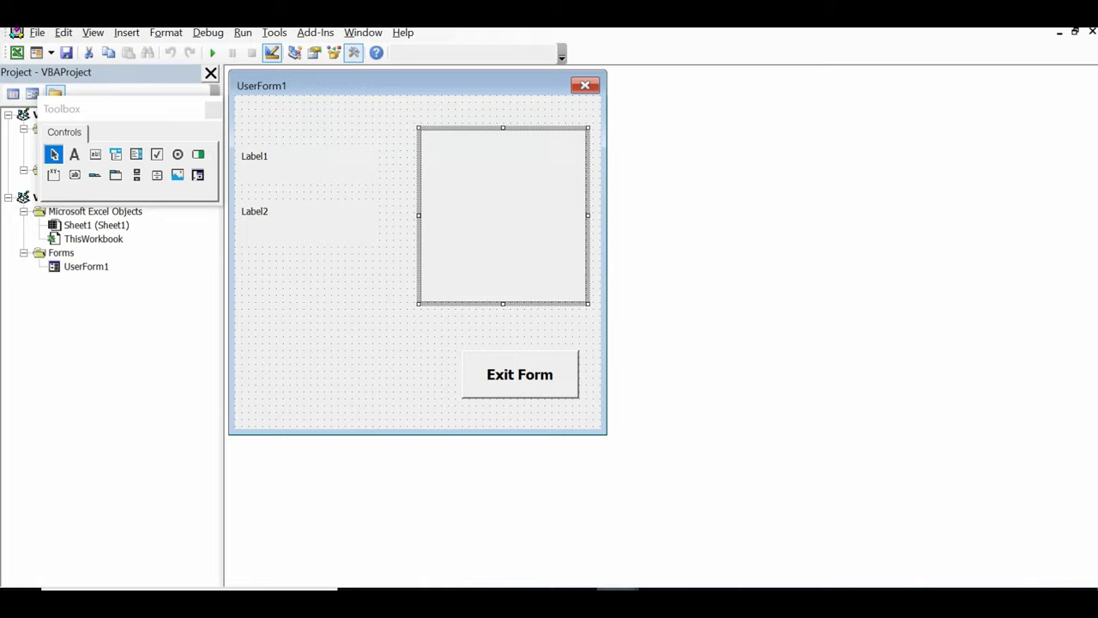
left_click(630, 561)
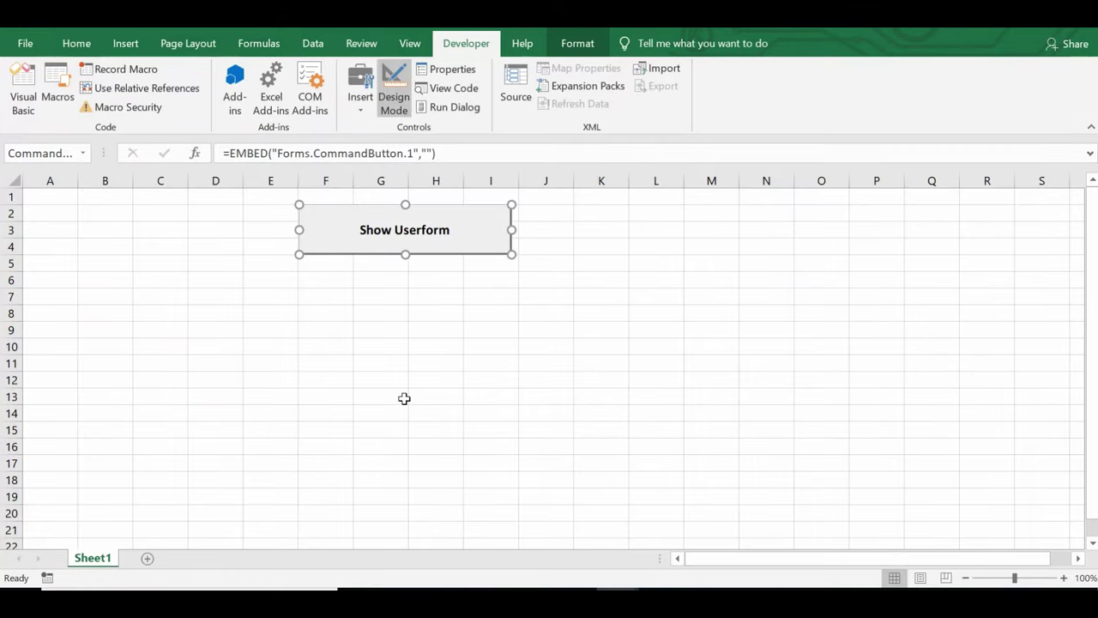
- Exit Design Mode and run Show Userform, debug run-time error 53 File not found, then reset
left_click(392, 95)
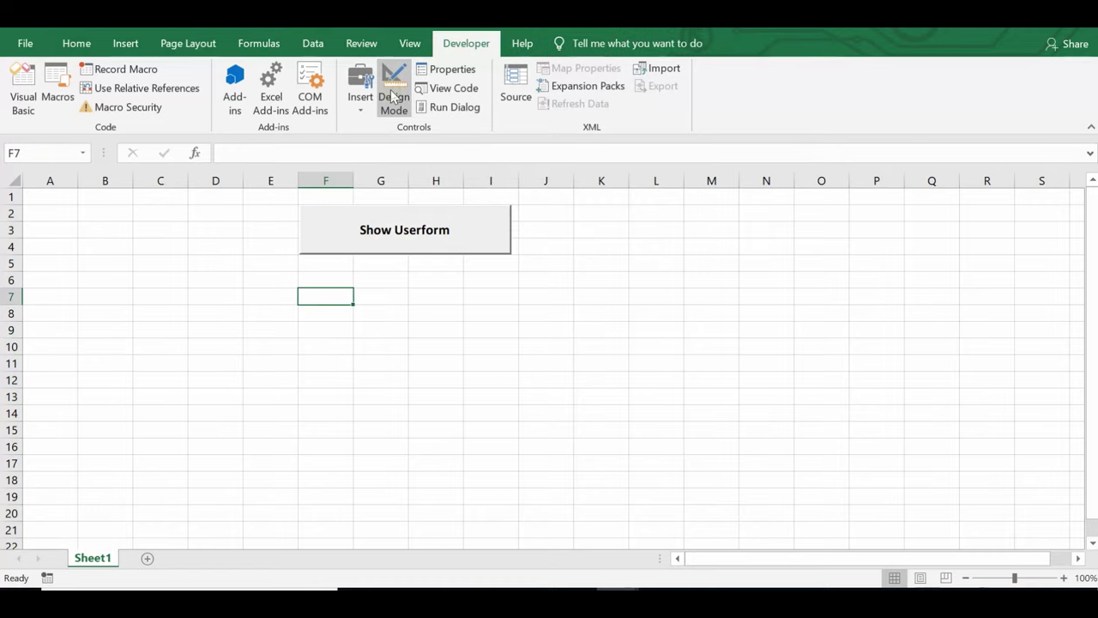
left_click(403, 235)
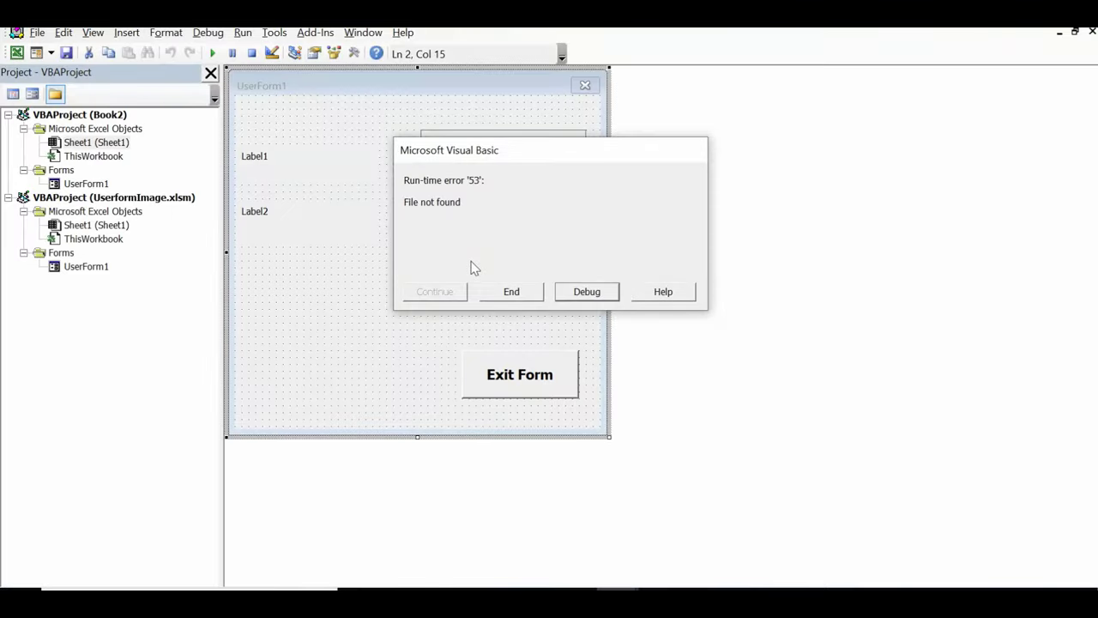
left_click(586, 291)
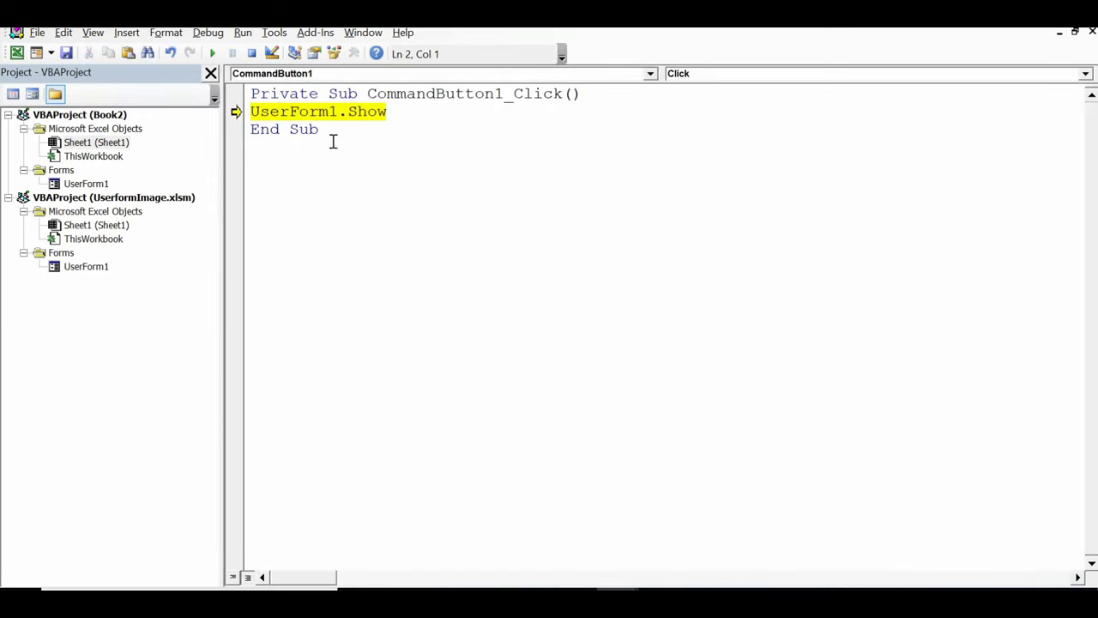
left_click(251, 53)
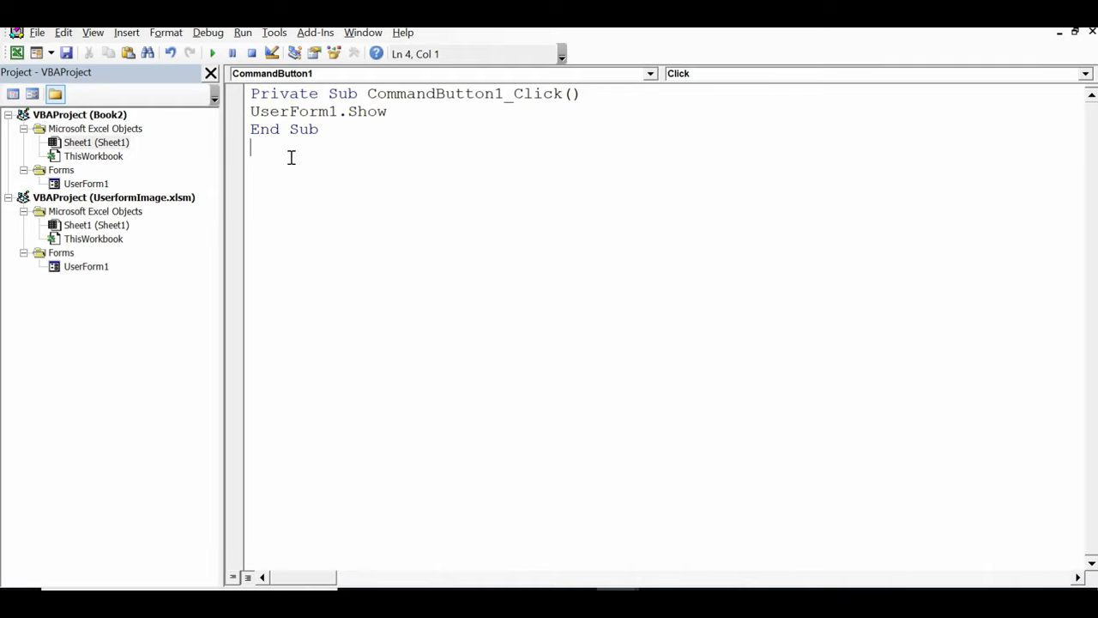
- Open UserForm1's code and append .JPG after Cartoon_Image in the LoadPicture path
double_click(86, 185)
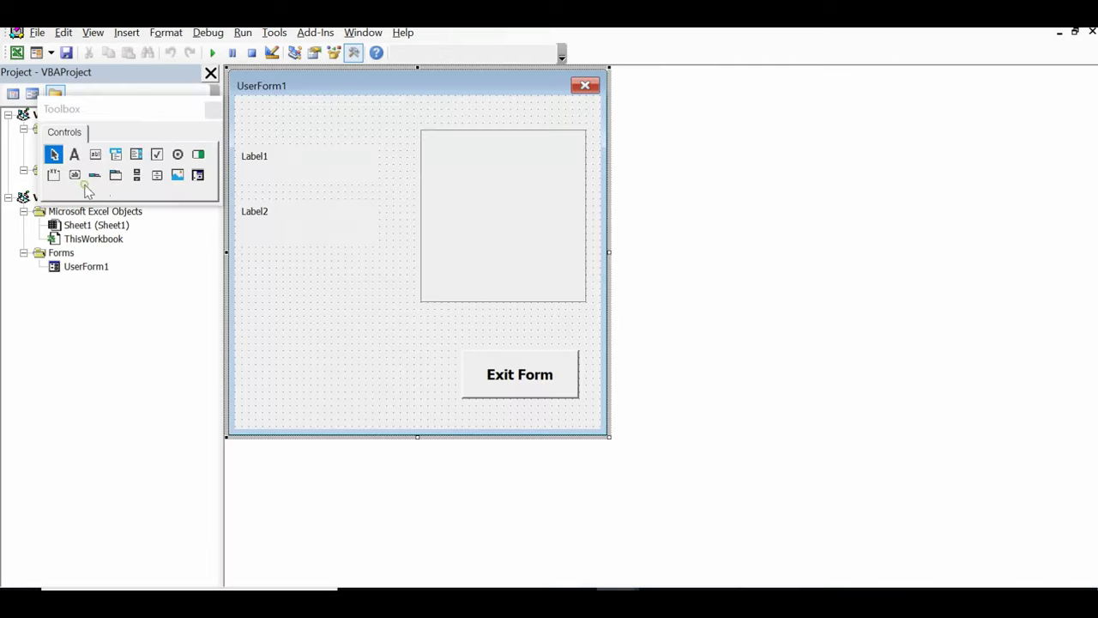
key("F7")
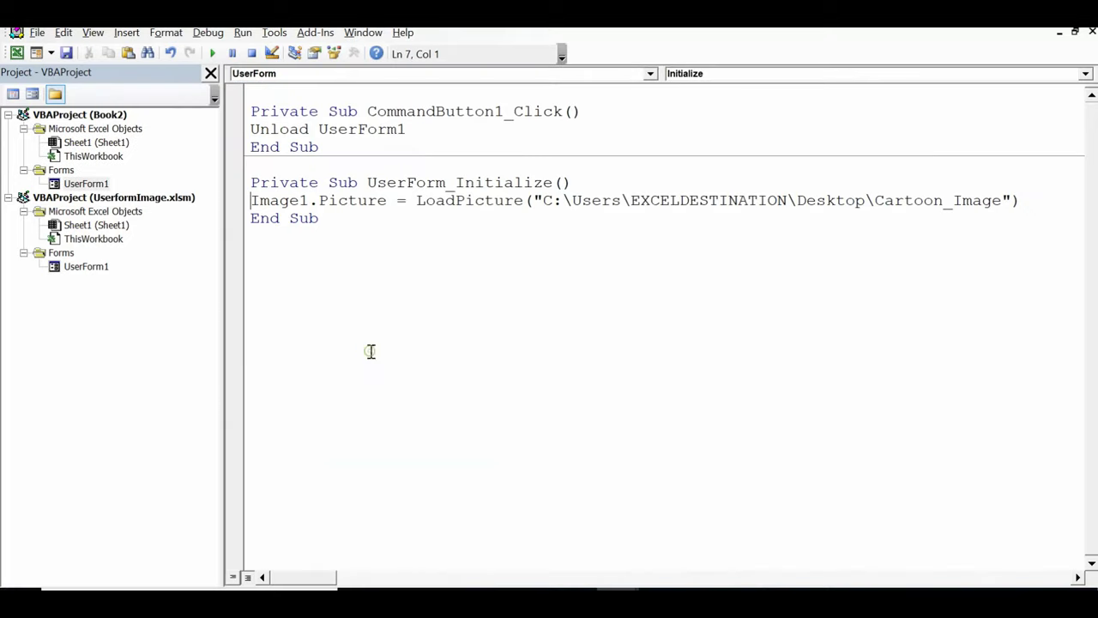
left_click(1002, 201)
type("/")
type(".")
key("BackSpace")
key("BackSpace")
type(".J")
type("PG")
- Dismiss the compile error and close the path's quote and parenthesis so the line compiles
left_click(748, 356)
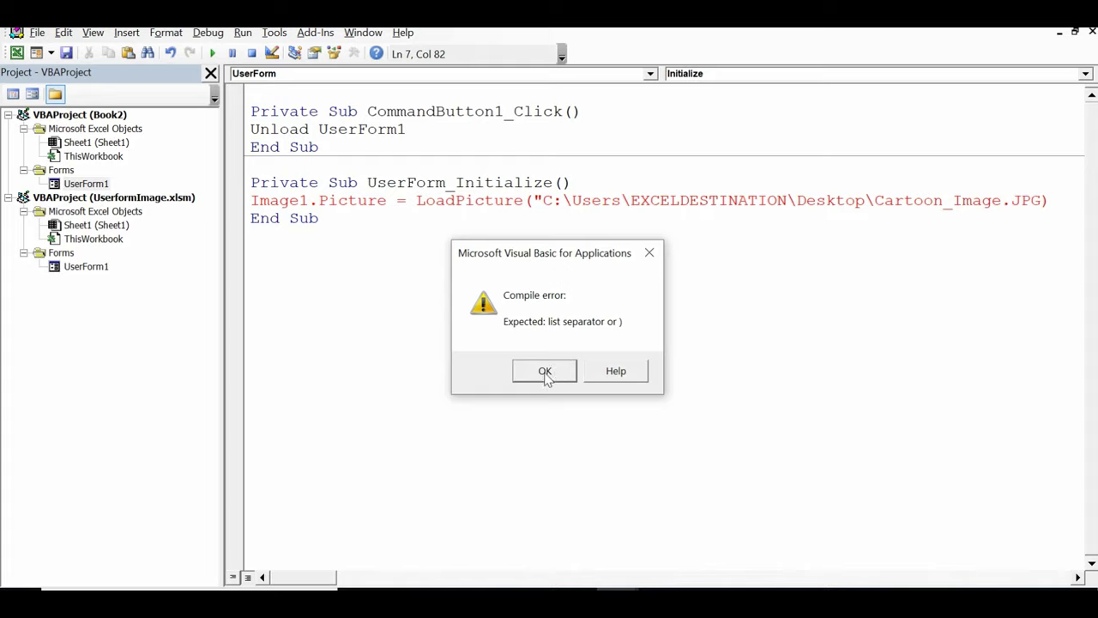
left_click(544, 371)
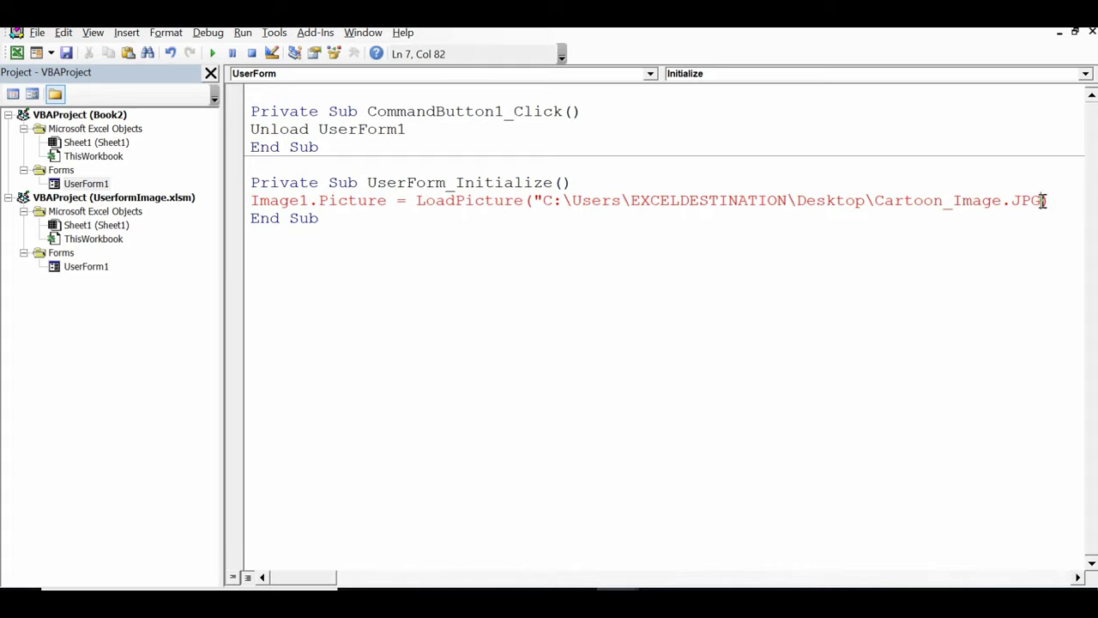
type("\")")
left_click(780, 291)
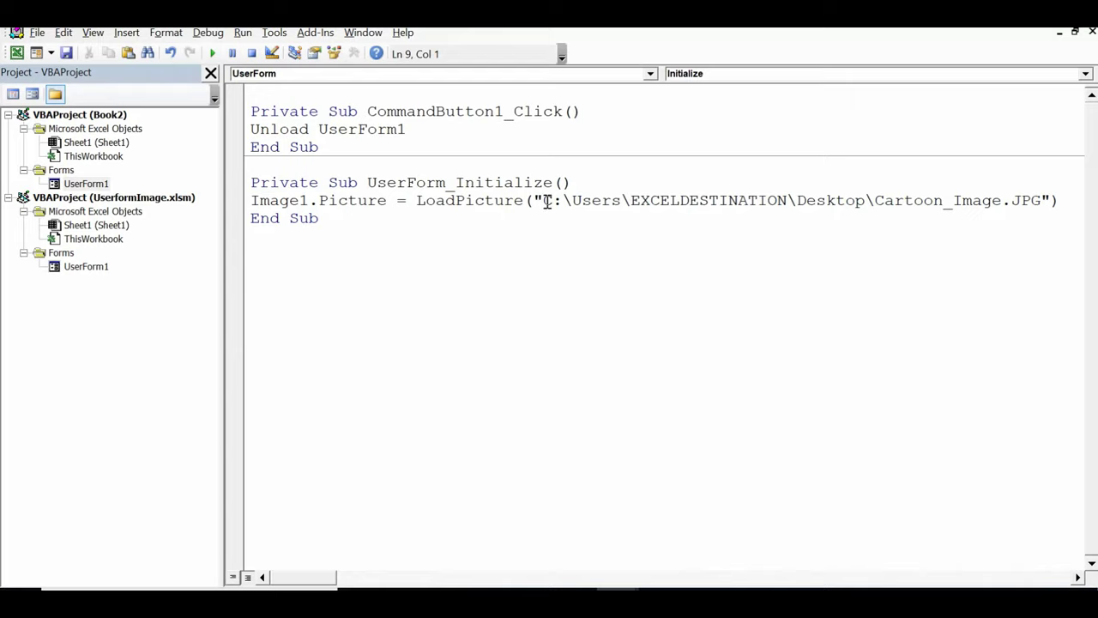
left_click_drag(543, 201, 1044, 200)
left_click(1044, 201)
type("\"")
left_click(892, 262)
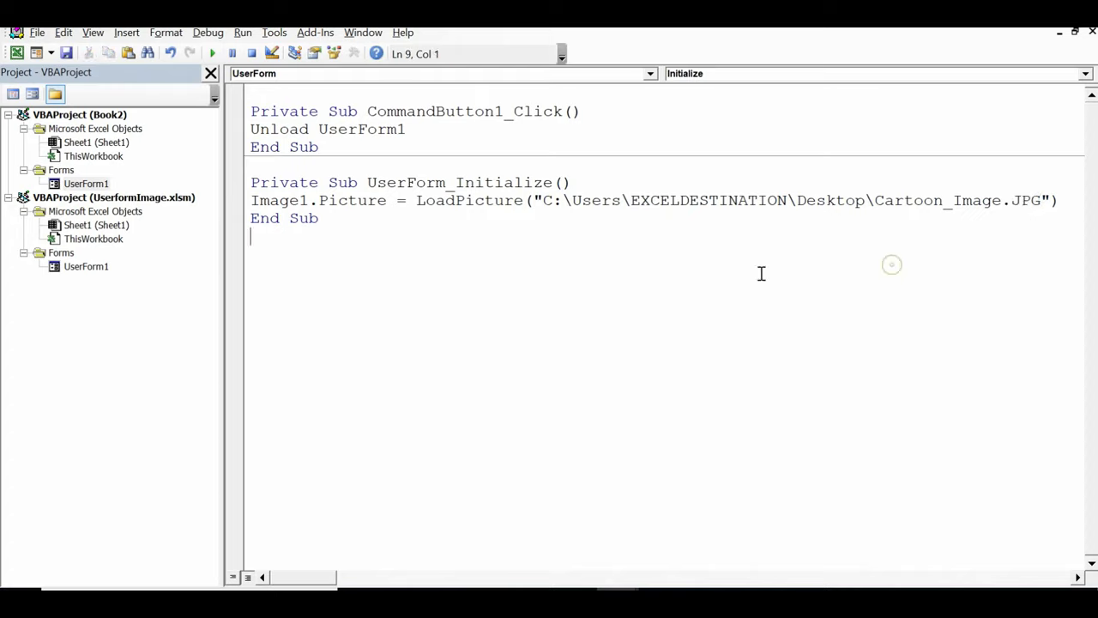
- Run Show Userform to confirm the cartoon picture loads, then close the form with Exit Form
mouse_move(617, 605)
left_click(613, 548)
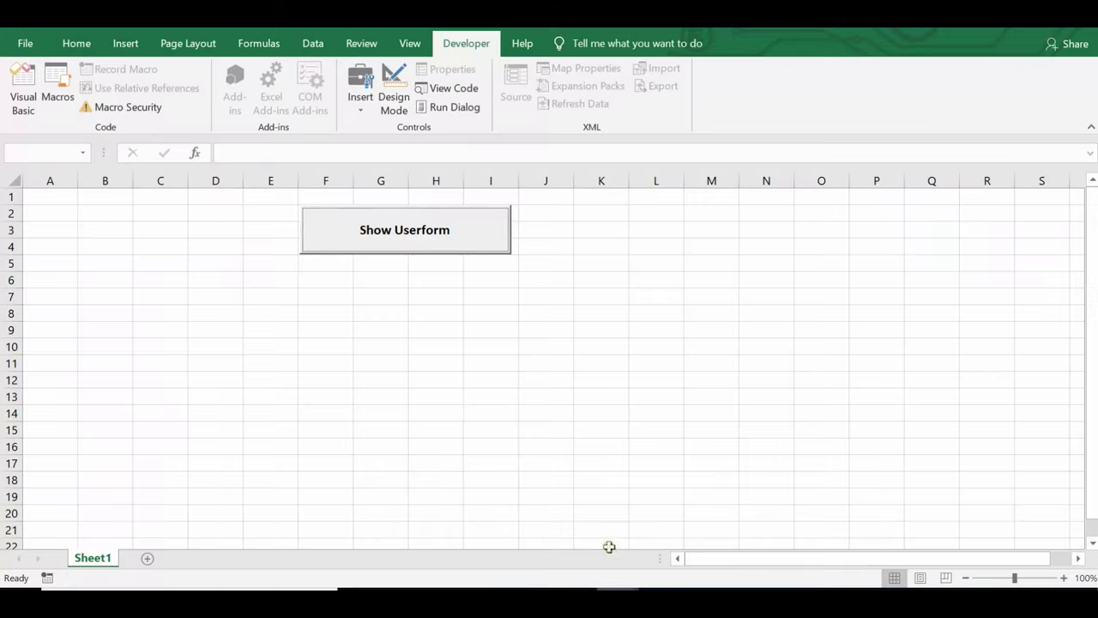
left_click(409, 234)
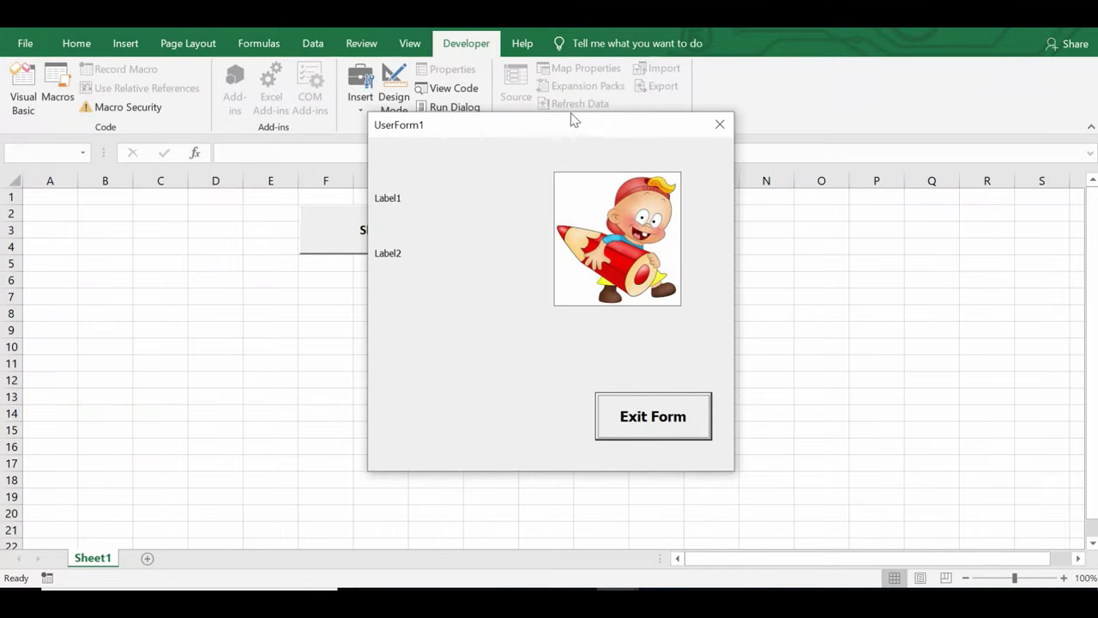
left_click_drag(573, 123, 587, 118)
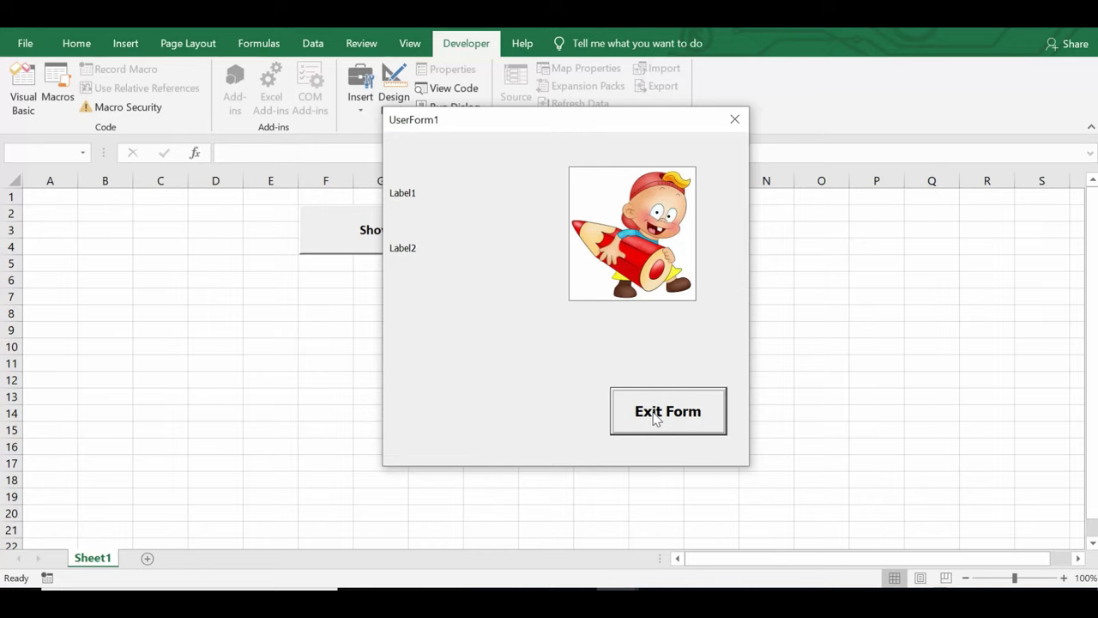
left_click(656, 415)
left_click(440, 344)
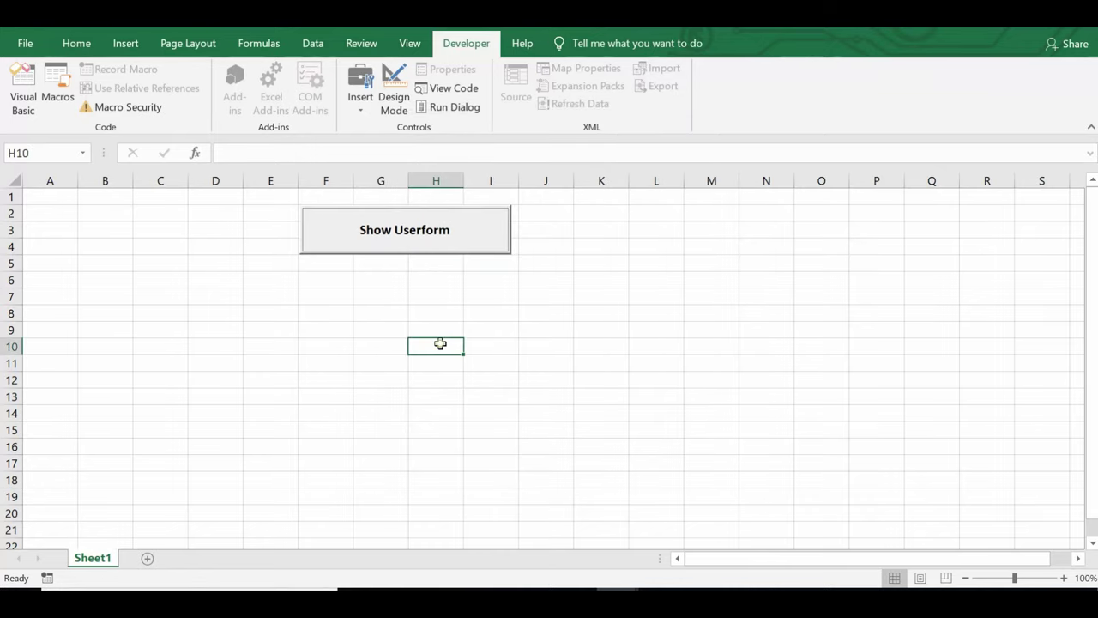